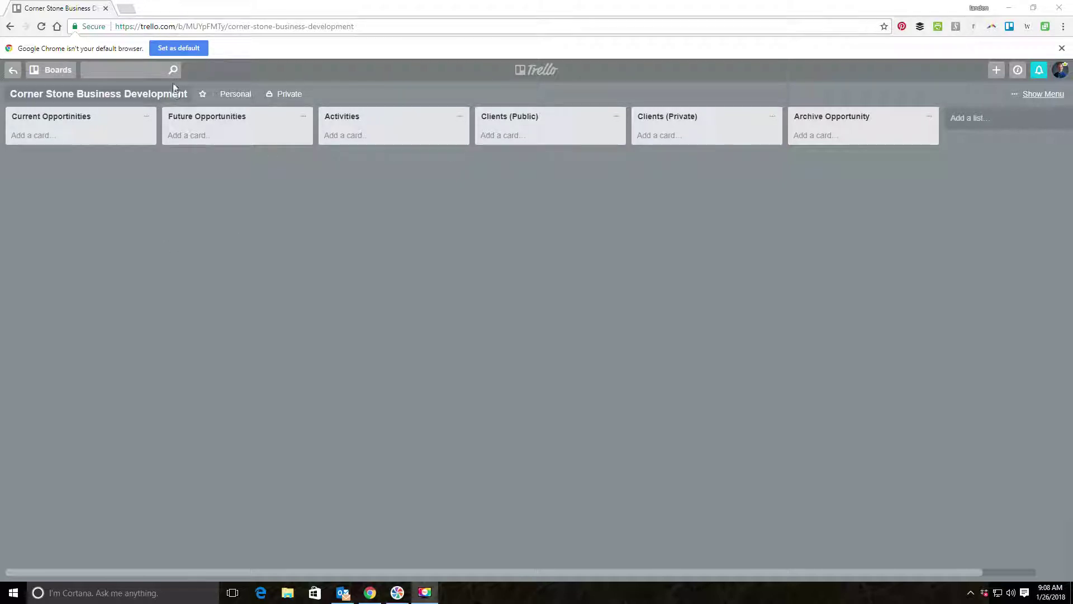
# Go back to the boards overview and reopen the Corner Stone Business Development board.
pyautogui.click(545, 73)
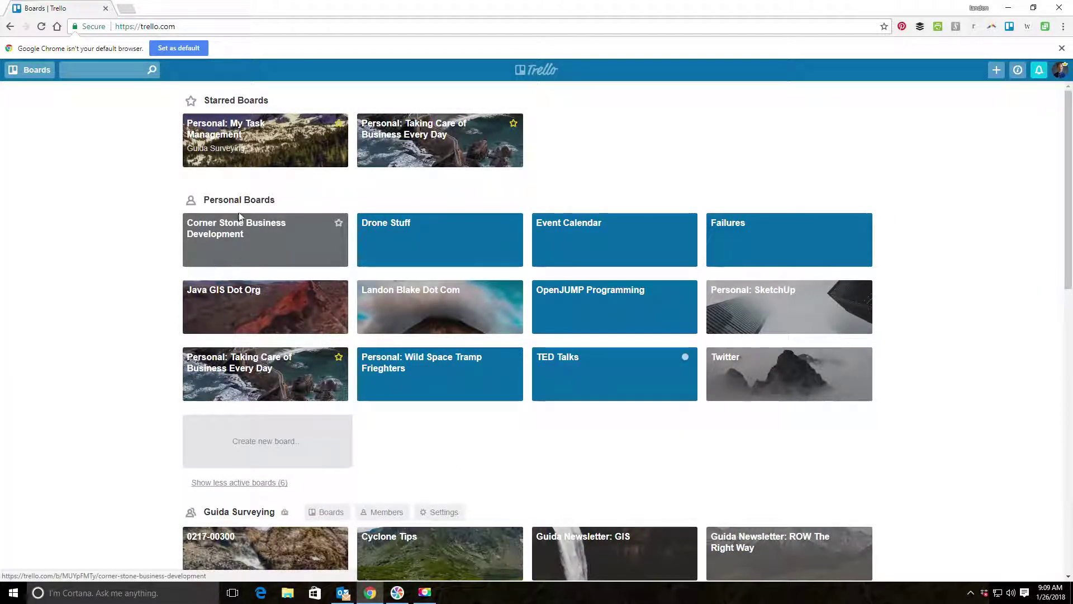
pyautogui.click(245, 242)
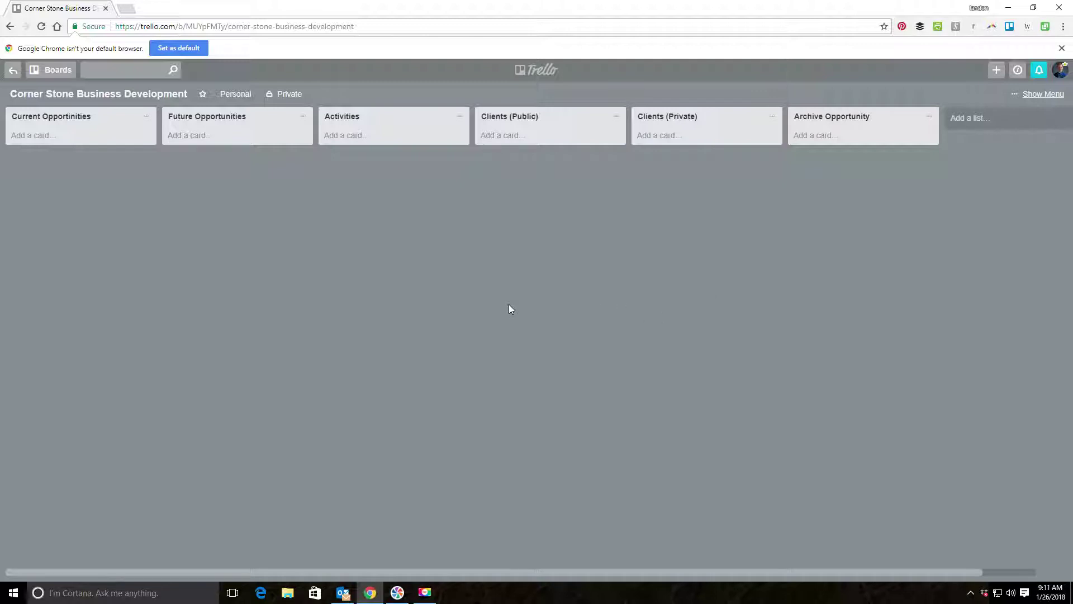
# Add 'City Of Mokelumne Bluffs' and 'Mokelumne River Irrigation Company' cards to Clients (Public).
pyautogui.click(489, 135)
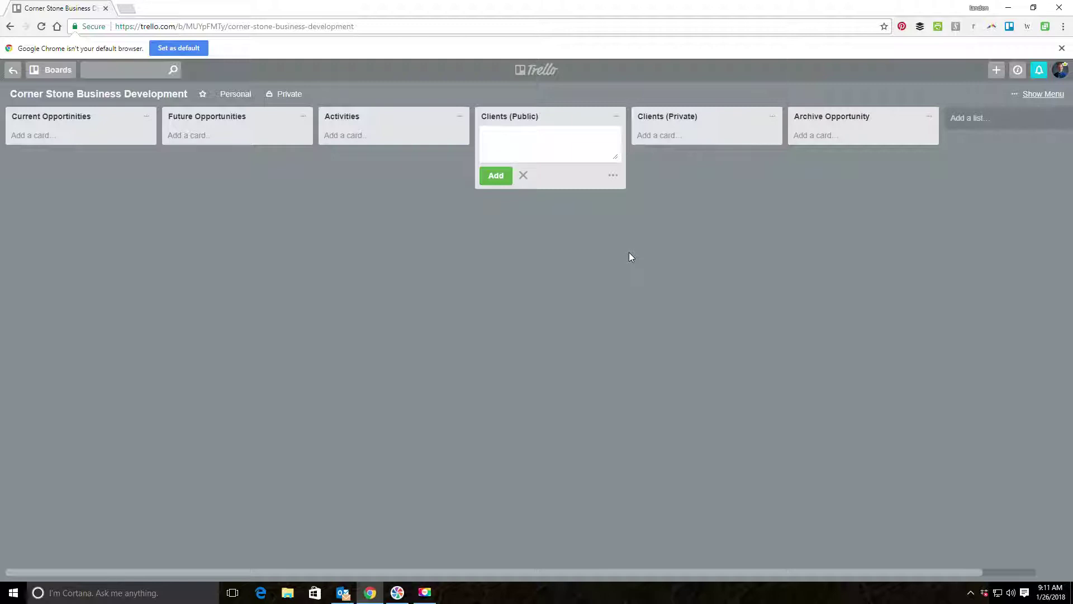
pyautogui.write('City Of Mokulu')
pyautogui.press('BackSpace')
pyautogui.press('BackSpace')
pyautogui.press('BackSpace')
pyautogui.write('elumne bl')
pyautogui.press('BackSpace')
pyautogui.press('BackSpace')
pyautogui.write('Bluffs')
pyautogui.press('Return')
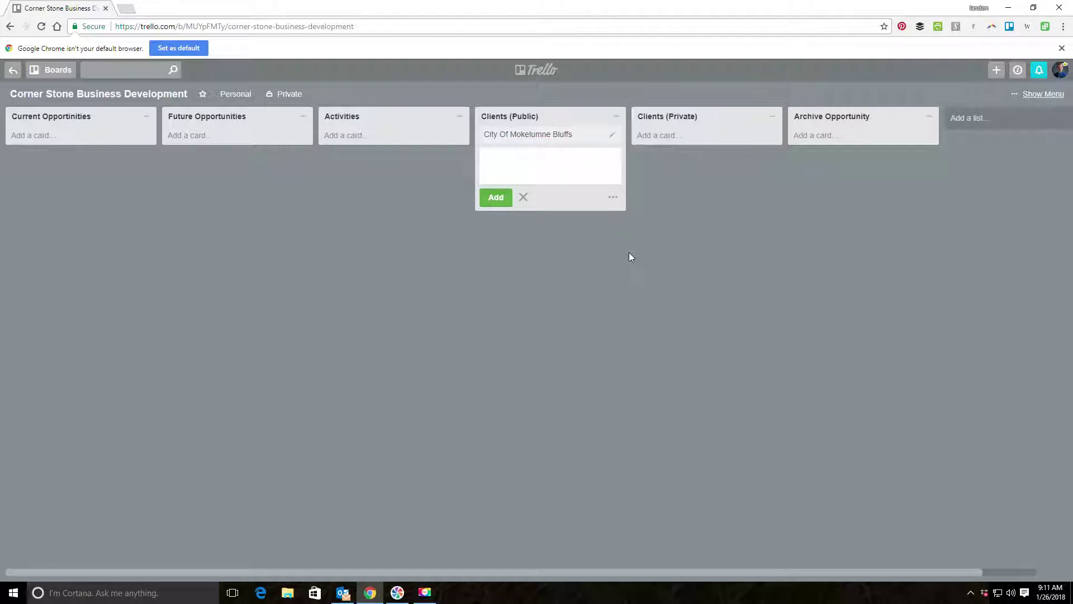
pyautogui.write('Mokelumne V')
pyautogui.write('iver Irrigation Company')
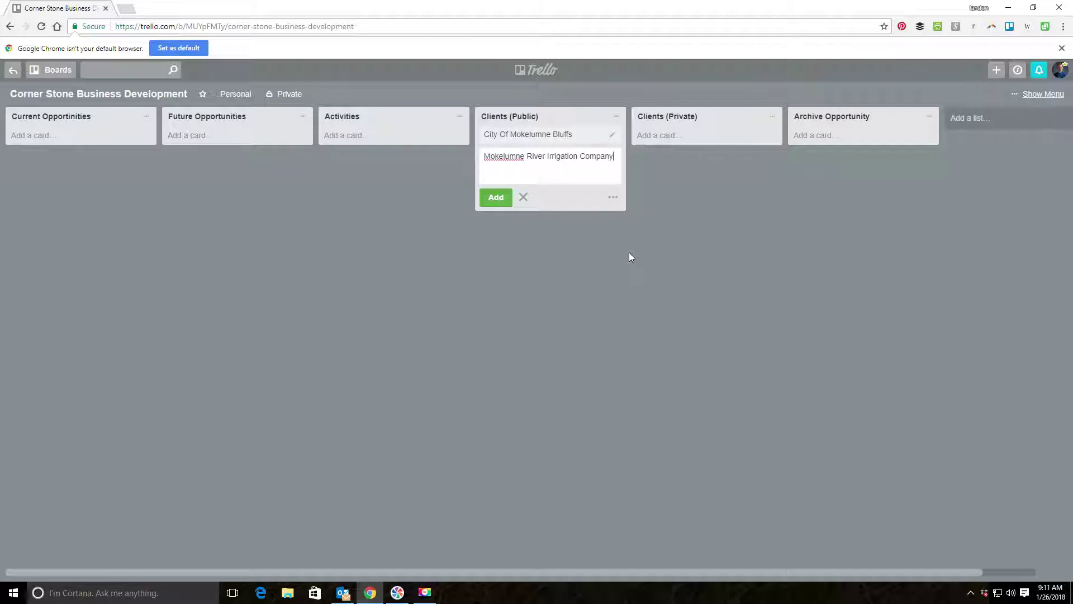
pyautogui.press('Return')
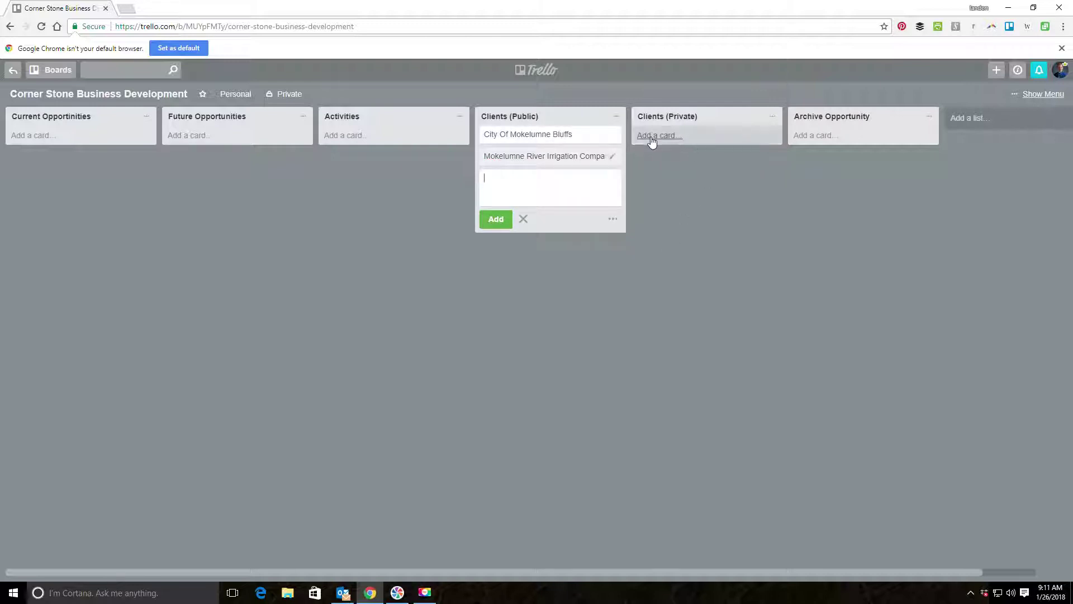
# Add a 'Build It Right Architects' card to Clients (Private), then open the City Of Mokelumne Bluffs card.
pyautogui.click(653, 136)
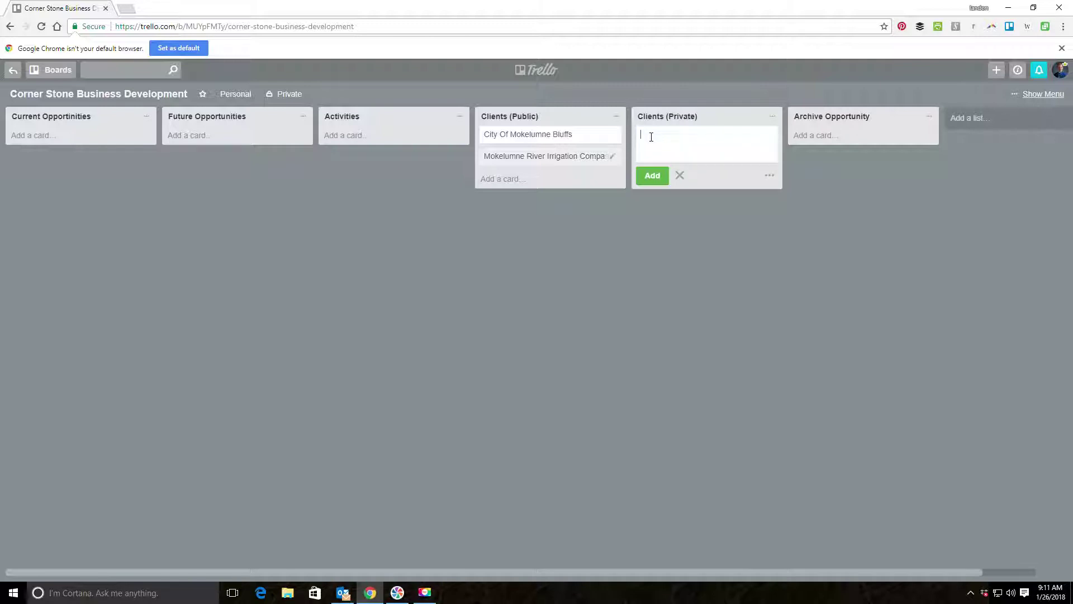
pyautogui.write('Build It Right Architects')
pyautogui.press('Return')
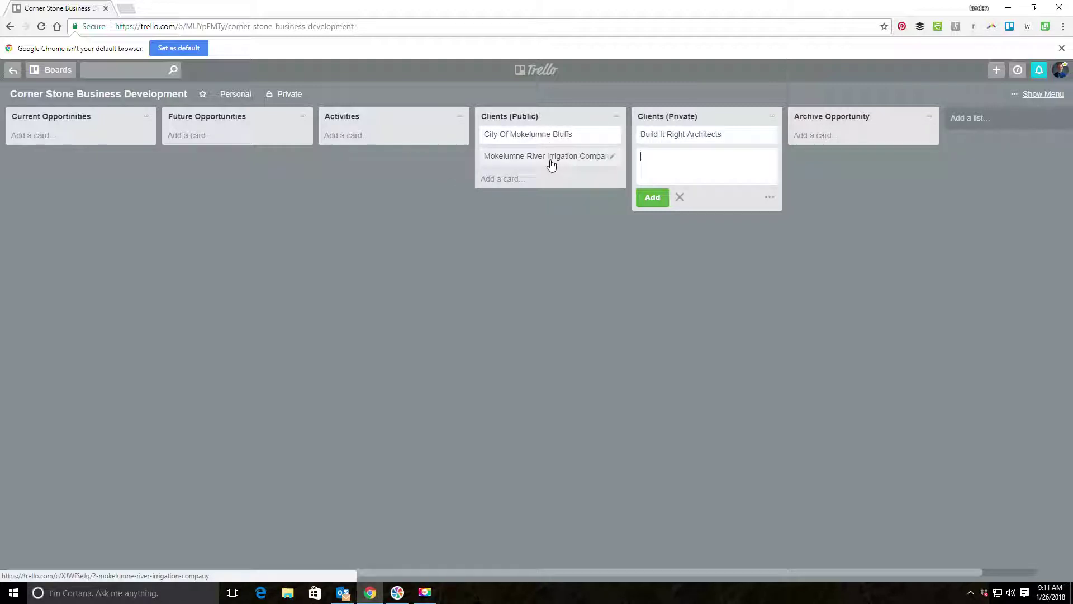
pyautogui.moveTo(511, 165); pyautogui.dragTo(521, 162)
pyautogui.click(528, 140)
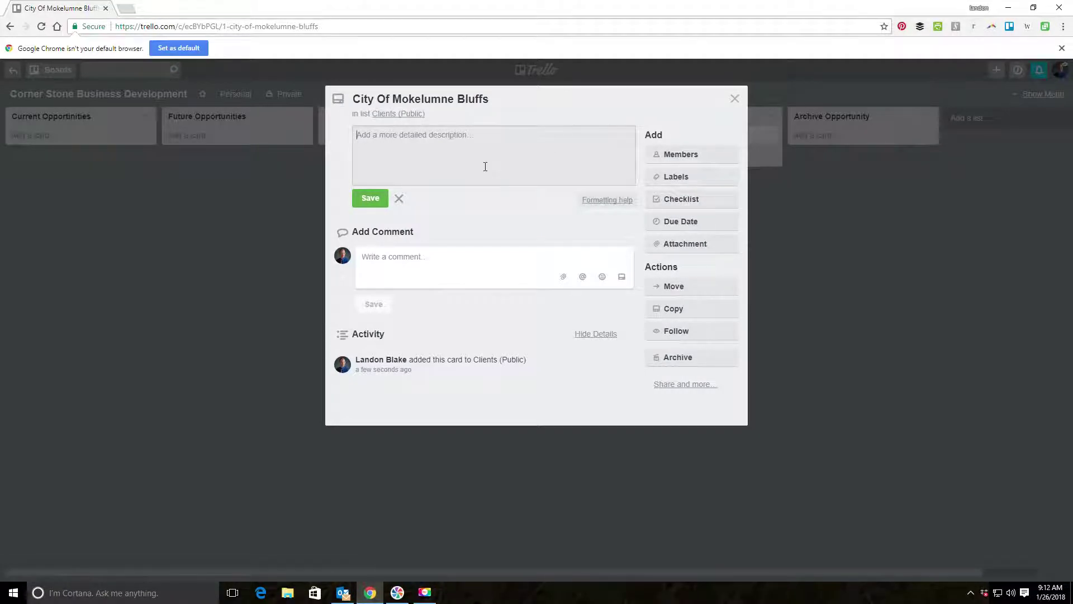
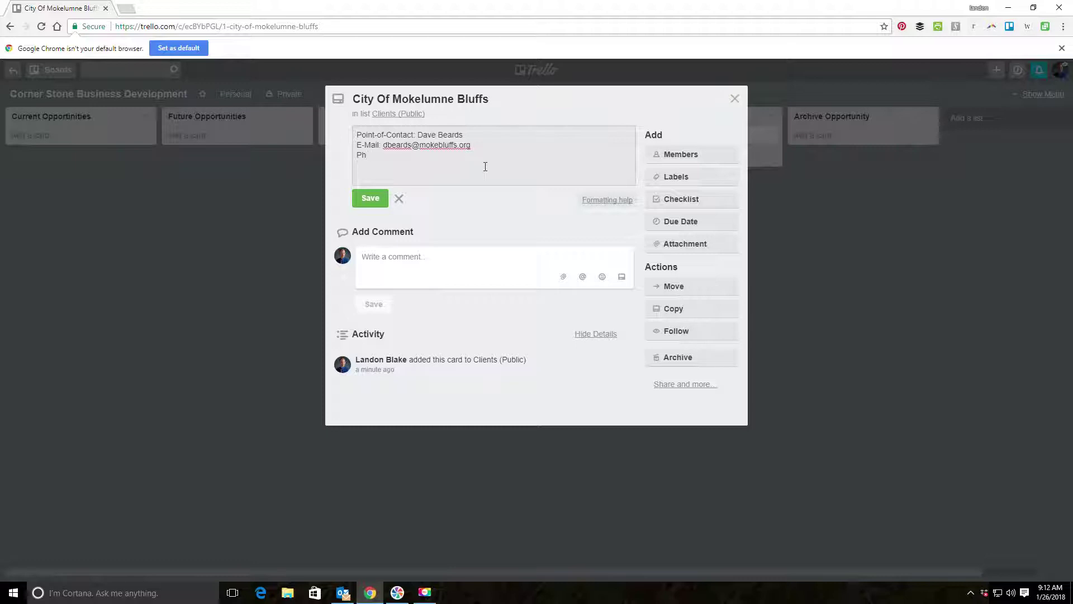
# Save the point-of-contact's name, e-mail and phone number as the City card's description, then close it.
pyautogui.click(370, 198)
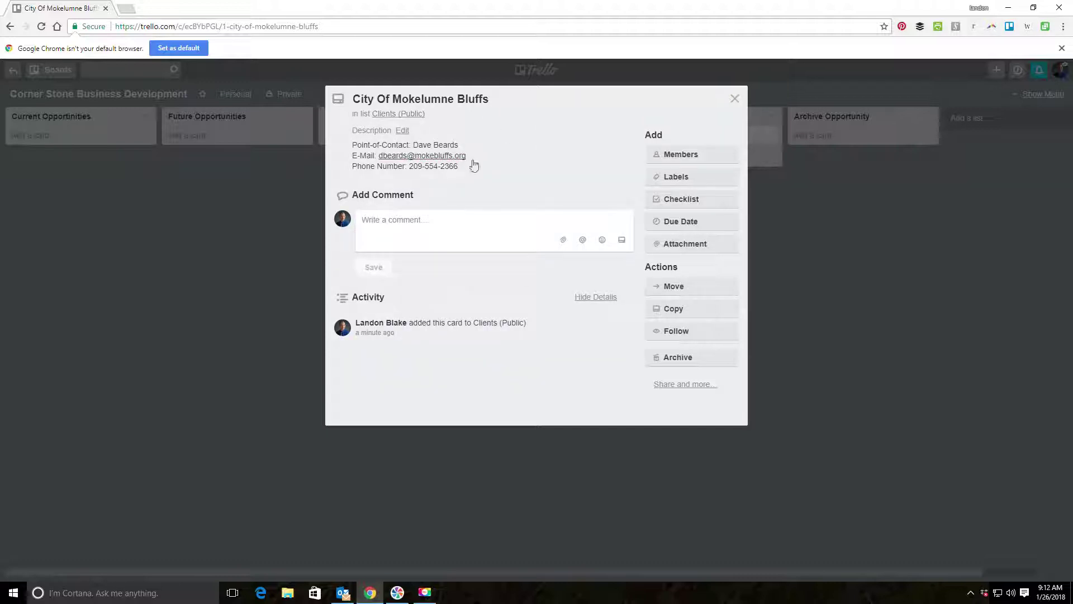
pyautogui.click(402, 132)
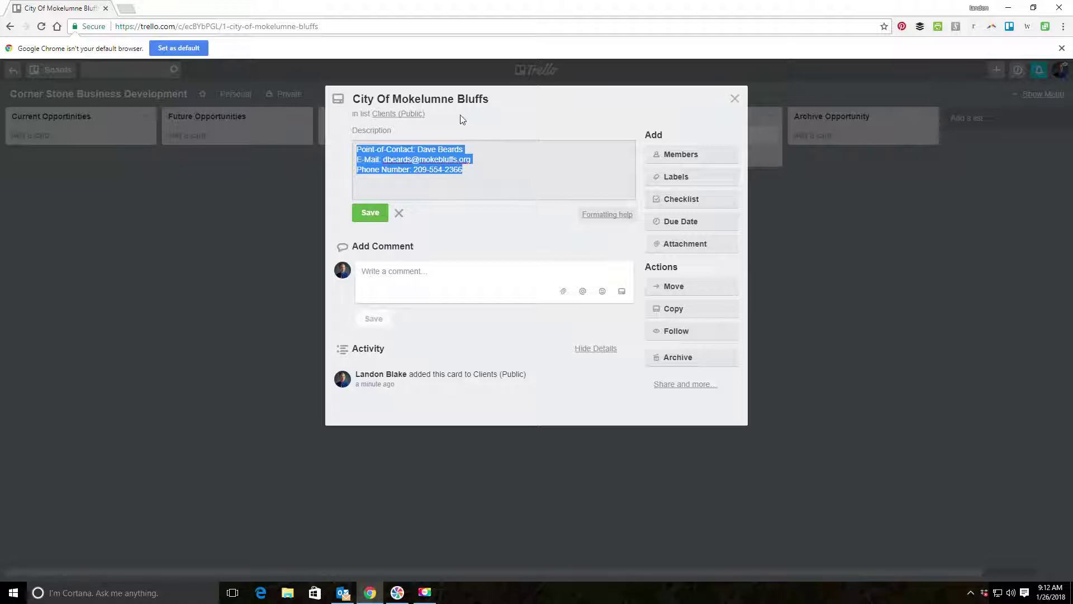
pyautogui.click(385, 212)
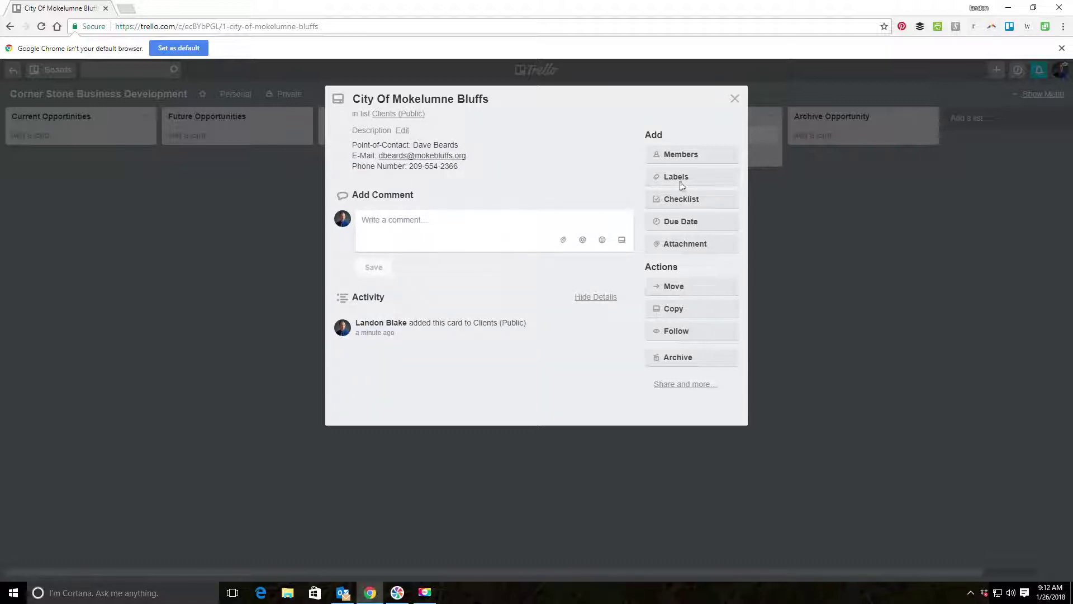
pyautogui.click(734, 99)
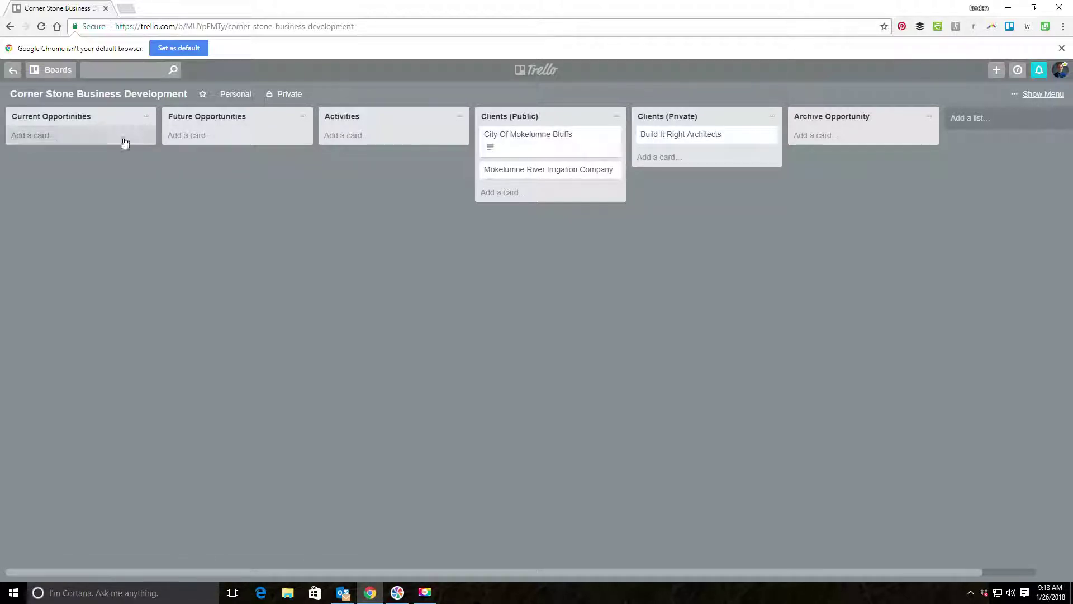
# Add 'Mokelumne Bluffs Main Street Sidewalk Improvements' to Current Opportunities and open its details.
pyautogui.click(22, 142)
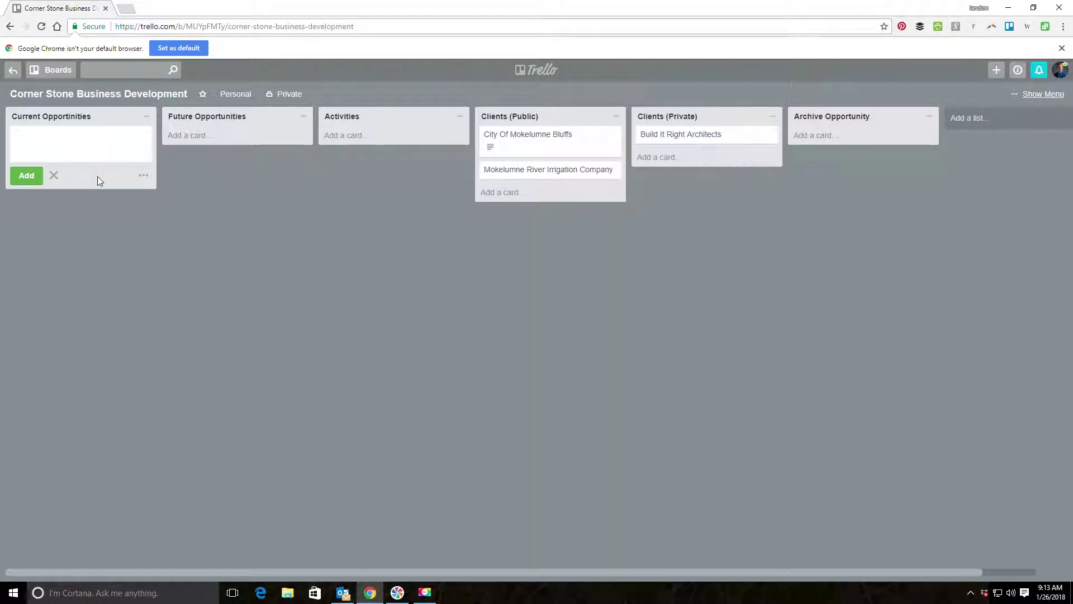
pyautogui.write('Mokelumne Bluffs Main Street Sidewalk')
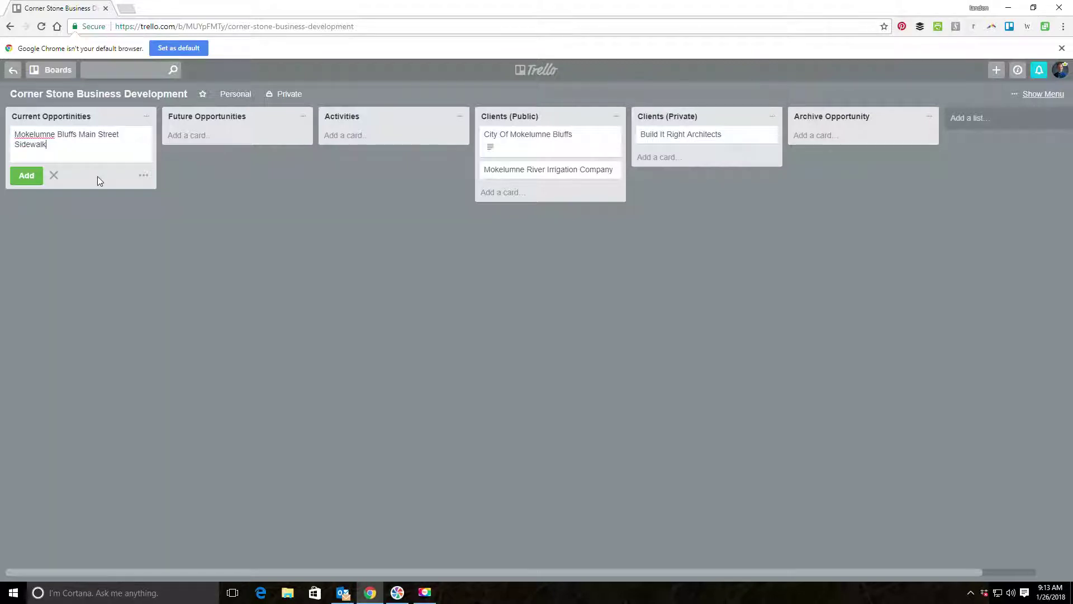
pyautogui.write(' Improvements')
pyautogui.press('Return')
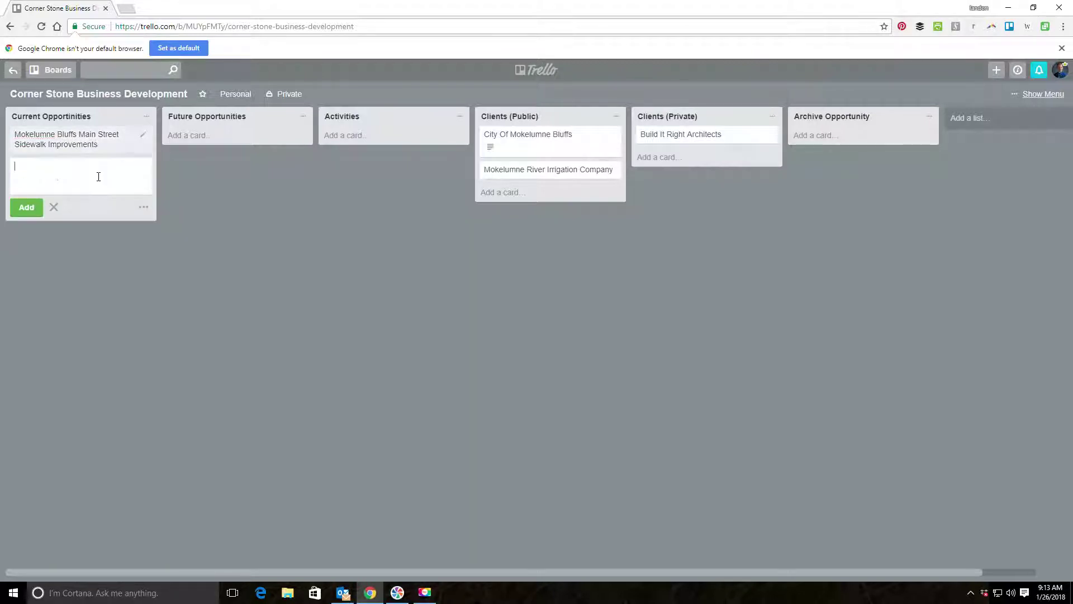
pyautogui.click(92, 144)
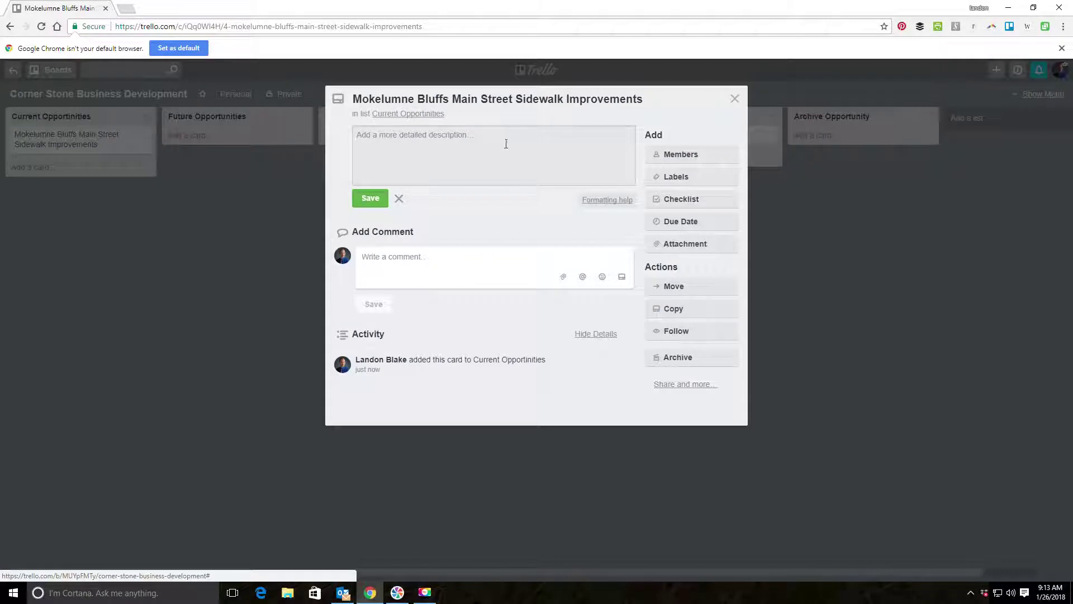
# Create and apply Streets, Highways, Water and Sewer labels on the sidewalk card.
pyautogui.click(678, 176)
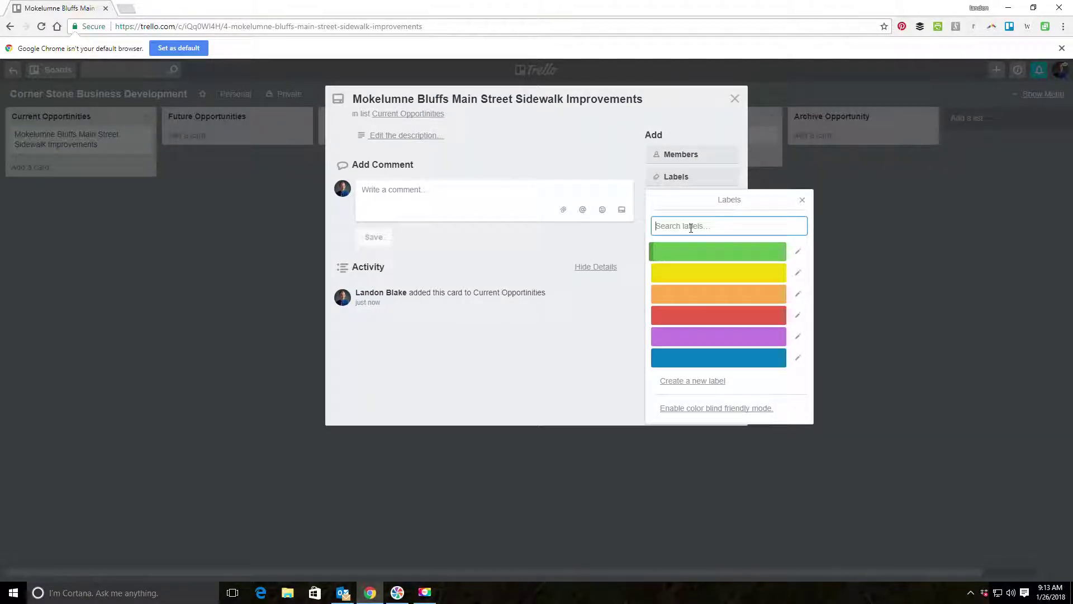
pyautogui.write('S')
pyautogui.press('BackSpace')
pyautogui.write('S')
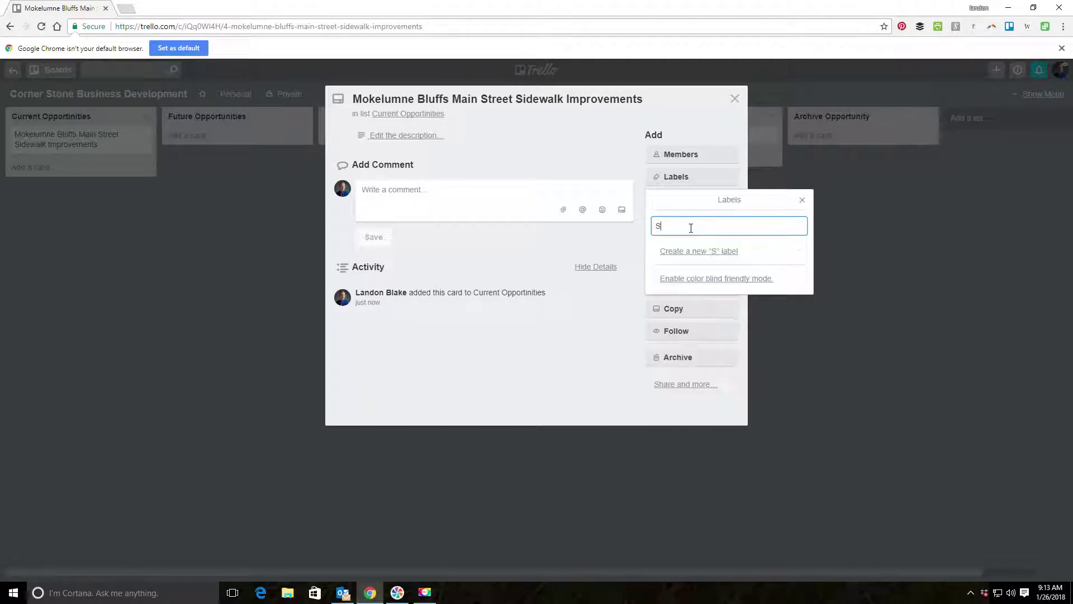
pyautogui.write('treets')
pyautogui.press('Return')
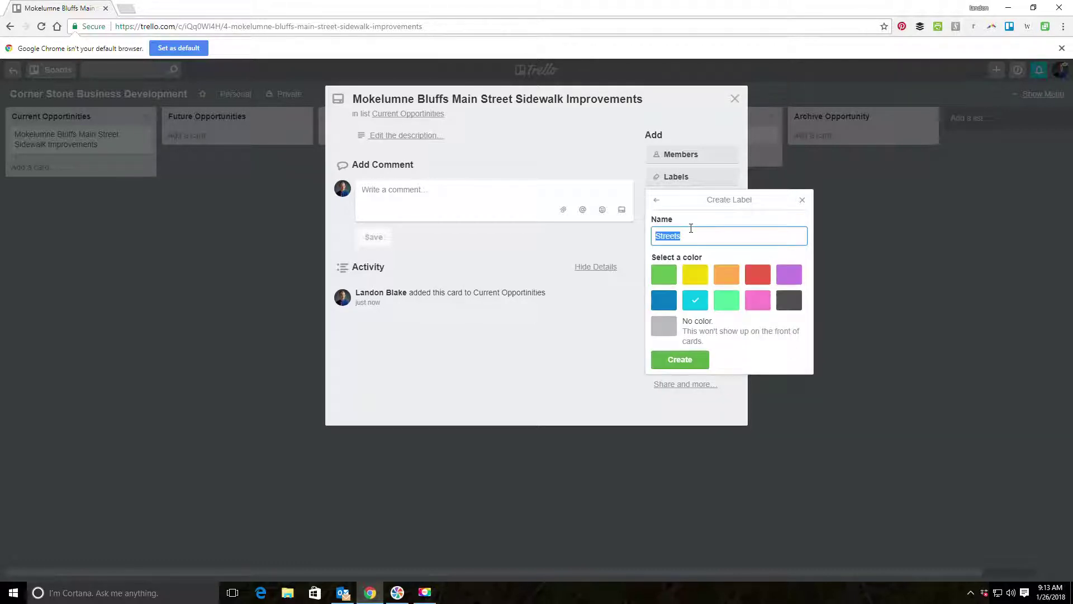
pyautogui.click(679, 359)
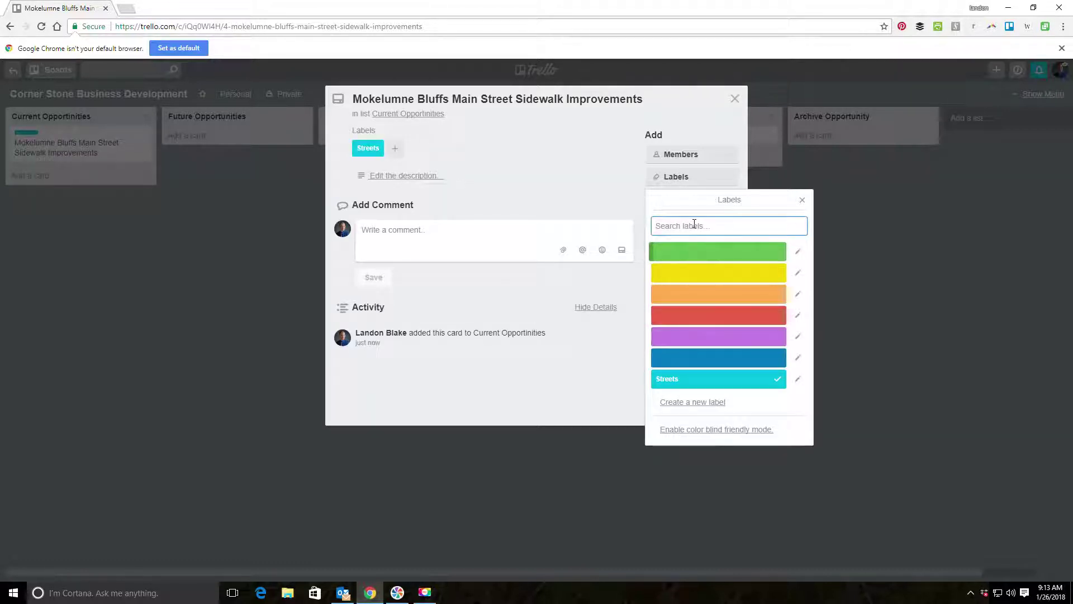
pyautogui.write('Highways')
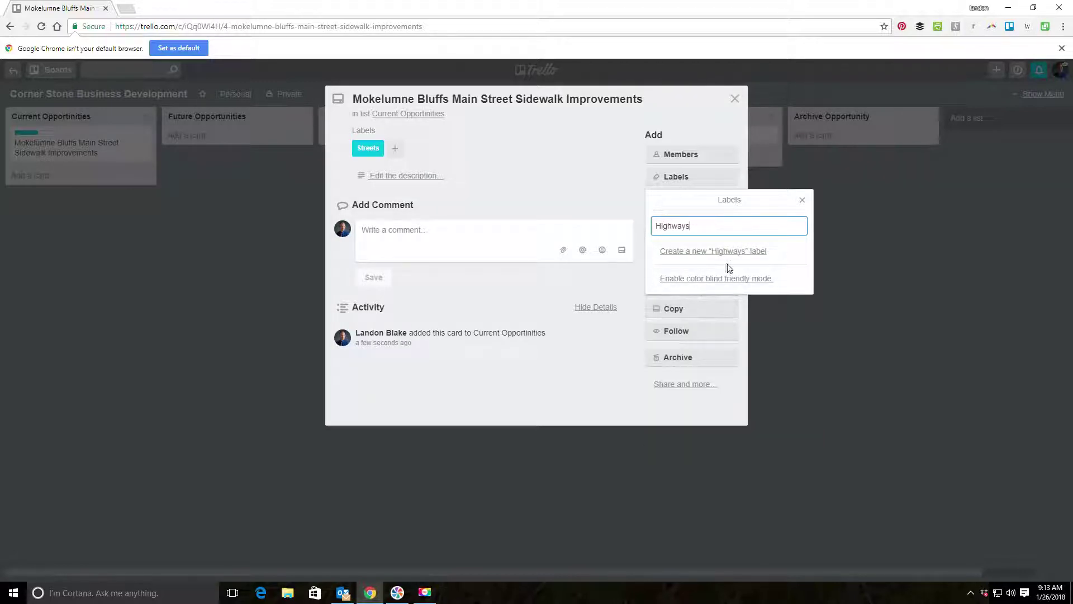
pyautogui.click(726, 262)
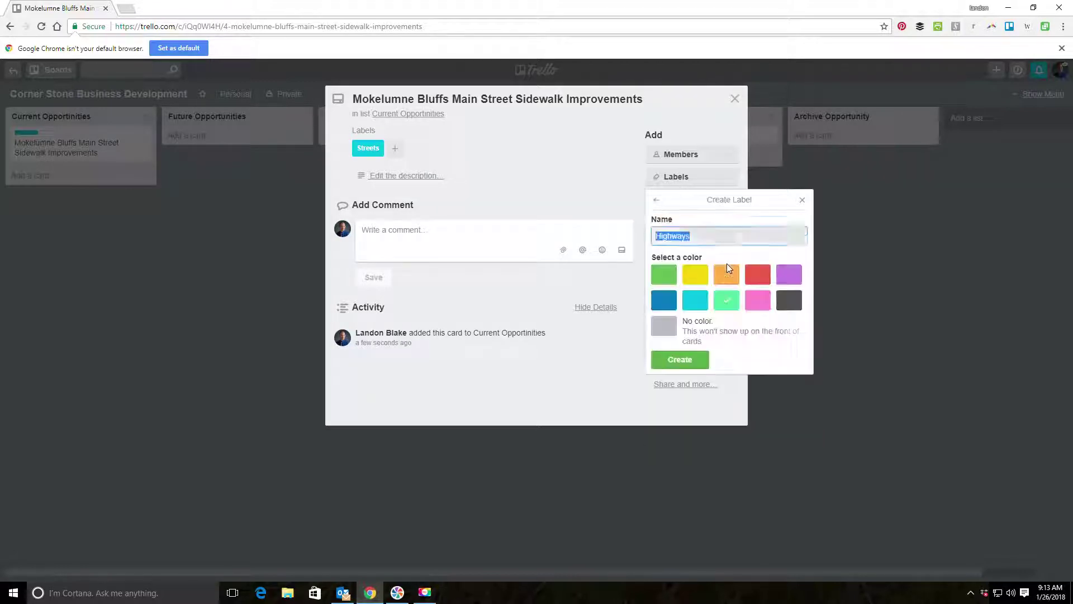
pyautogui.click(701, 358)
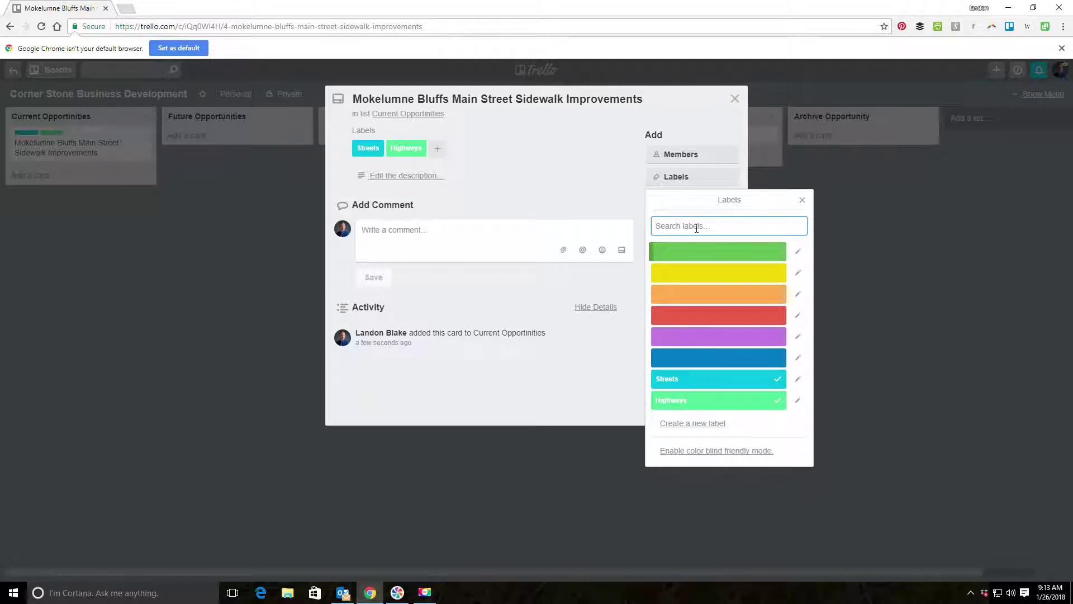
pyautogui.write('Water')
pyautogui.press('Return')
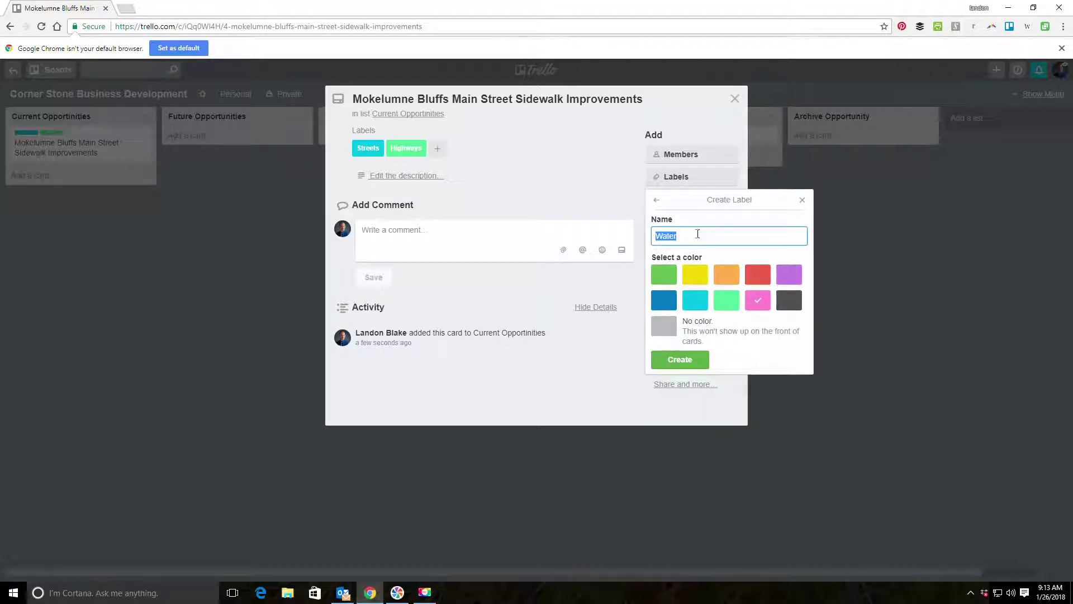
pyautogui.click(681, 361)
pyautogui.write('Se')
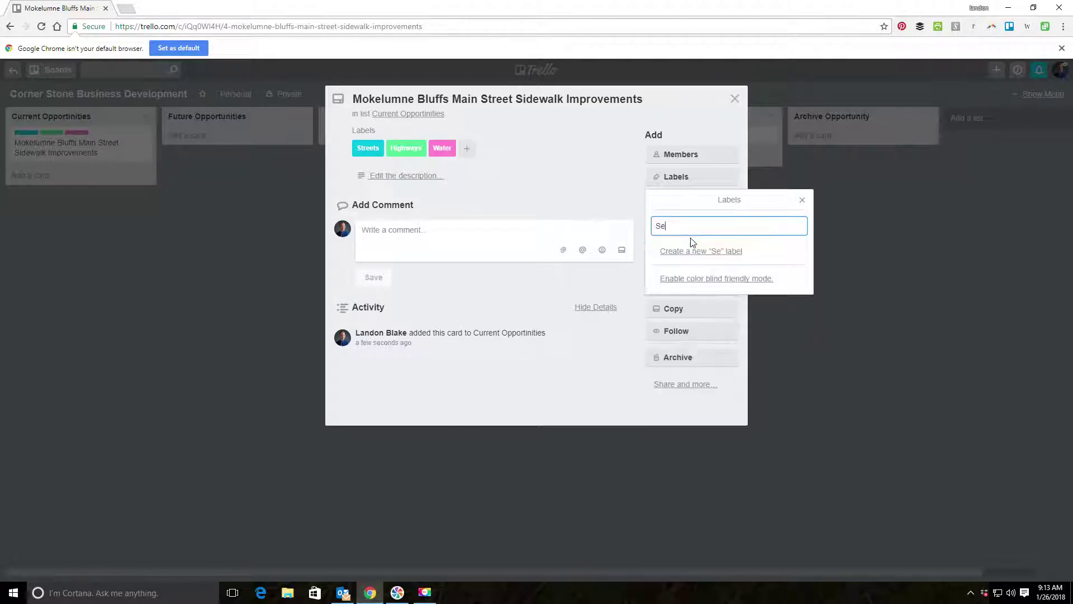
pyautogui.write('wer')
pyautogui.press('Return')
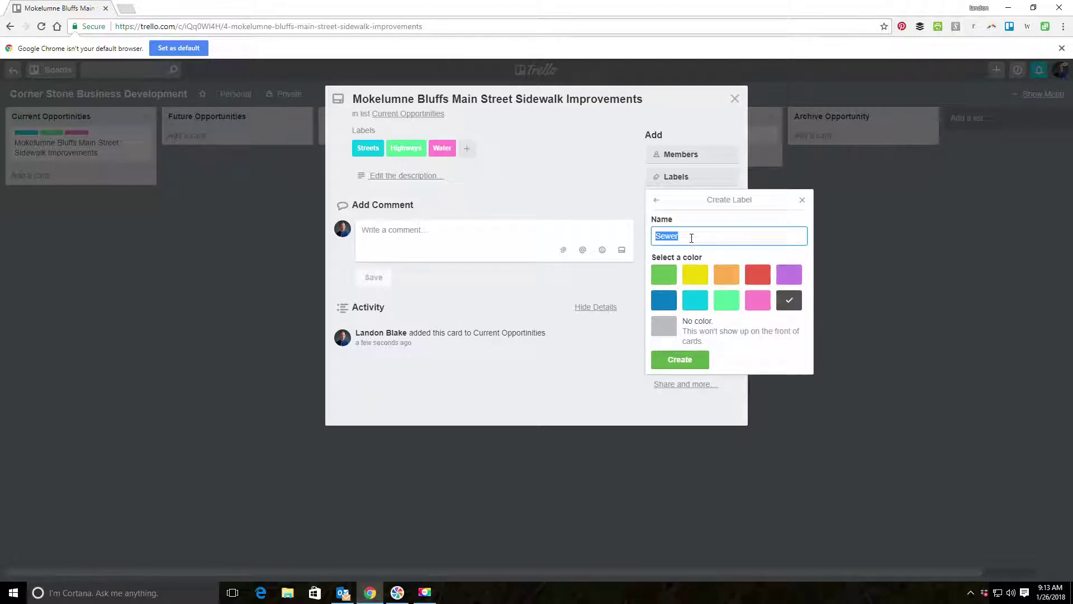
pyautogui.click(685, 362)
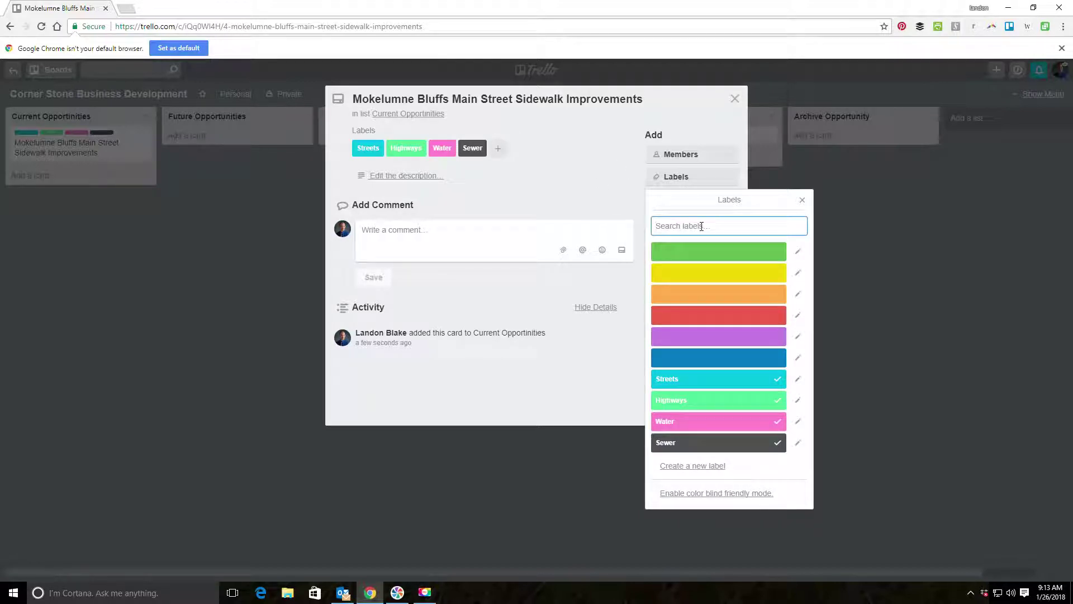
# Create a new Flood Hazards label on the card.
pyautogui.write('Flood')
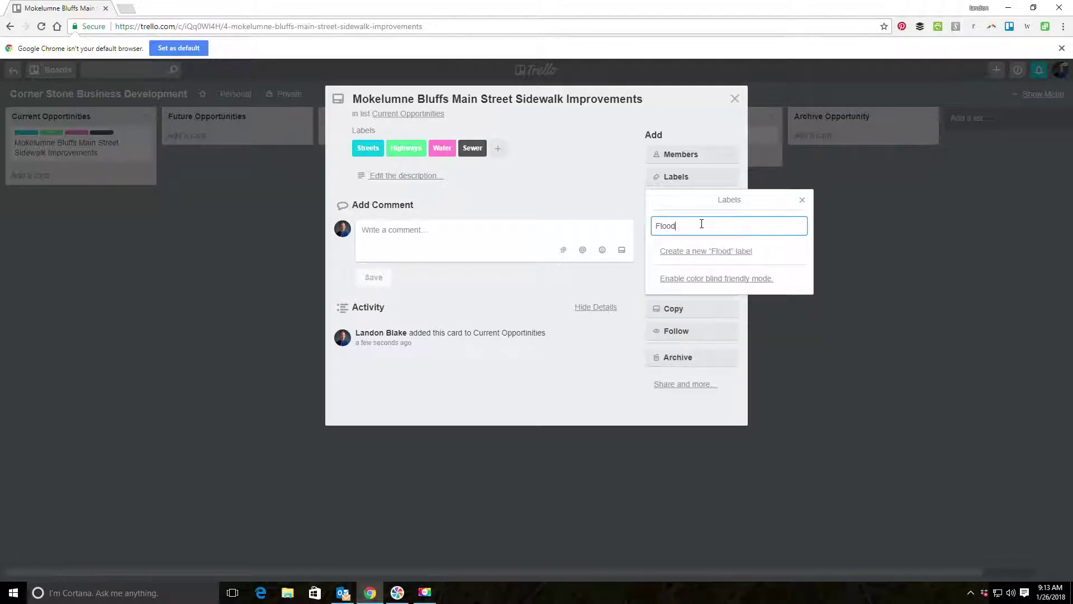
pyautogui.write(' hazard')
pyautogui.press('BackSpace')
pyautogui.press('BackSpace')
pyautogui.press('BackSpace')
pyautogui.press('BackSpace')
pyautogui.press('BackSpace')
pyautogui.press('BackSpace')
pyautogui.write('Hazards')
pyautogui.press('Return')
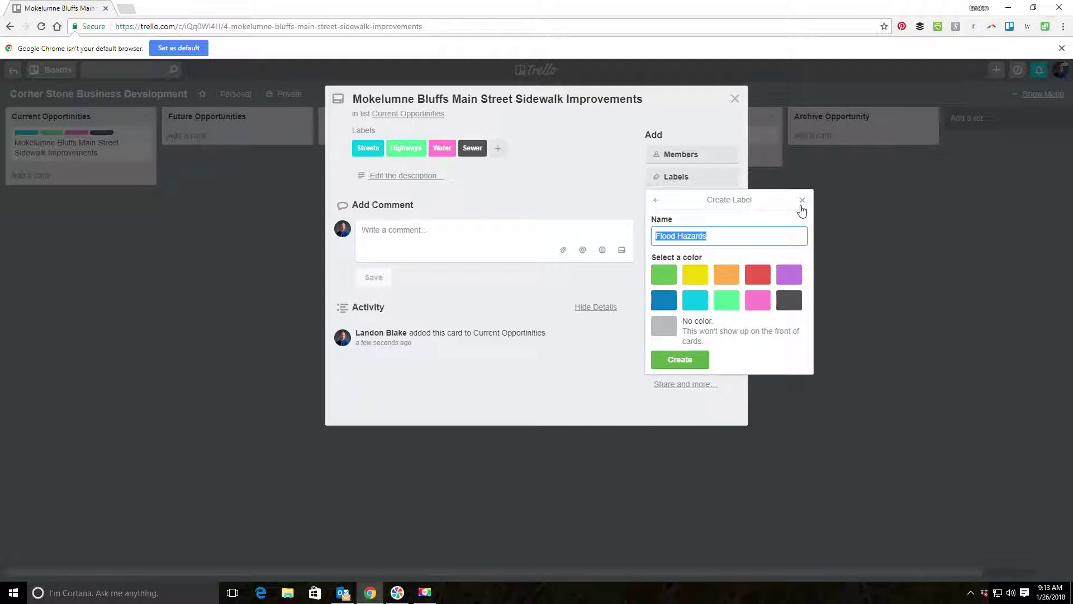
pyautogui.click(802, 199)
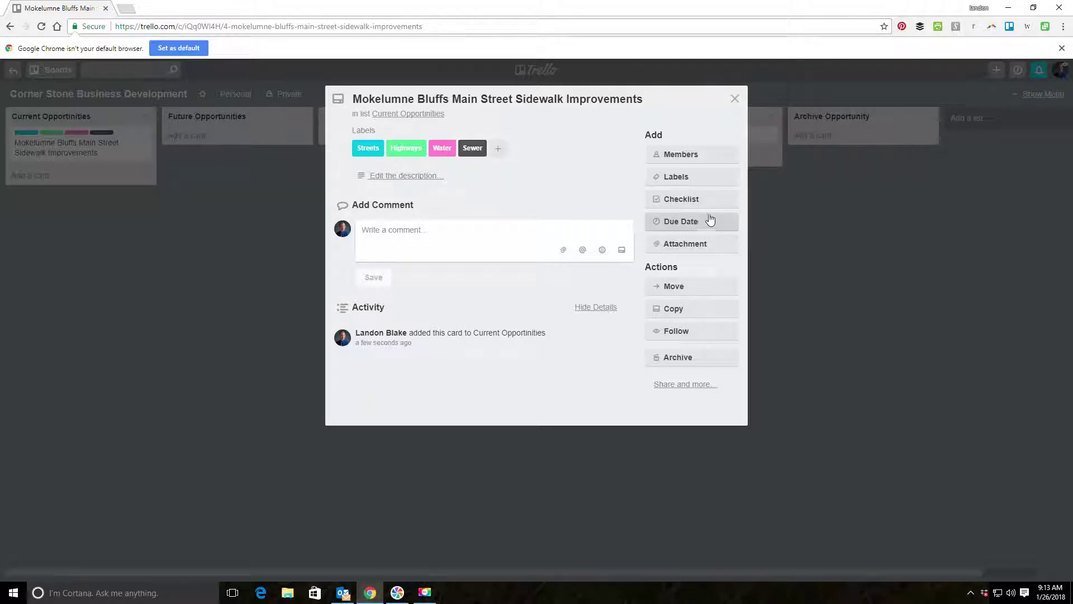
pyautogui.click(715, 181)
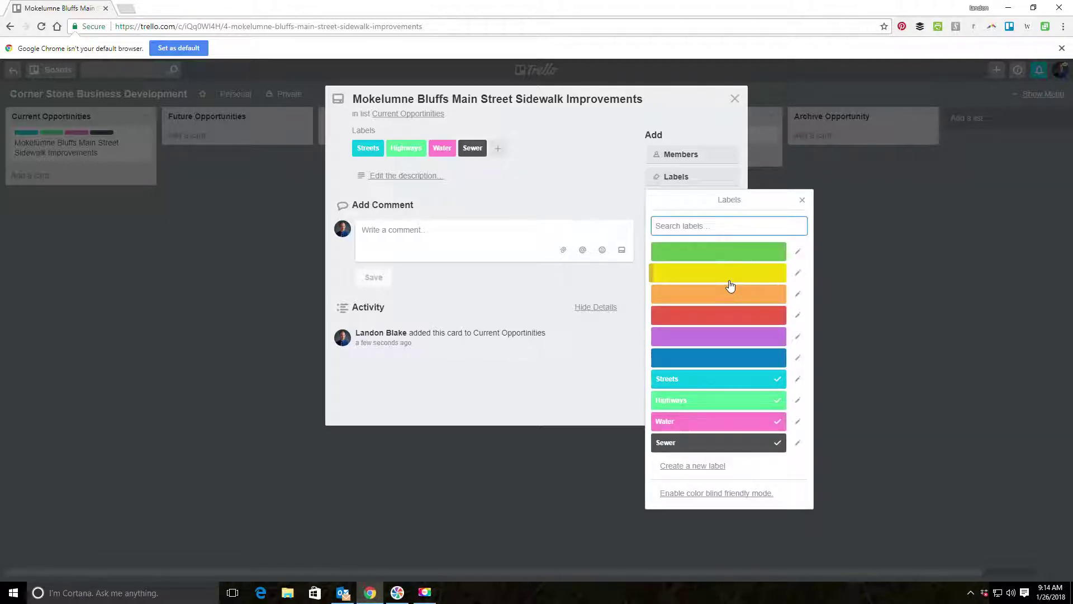
pyautogui.write('Flood Hazards')
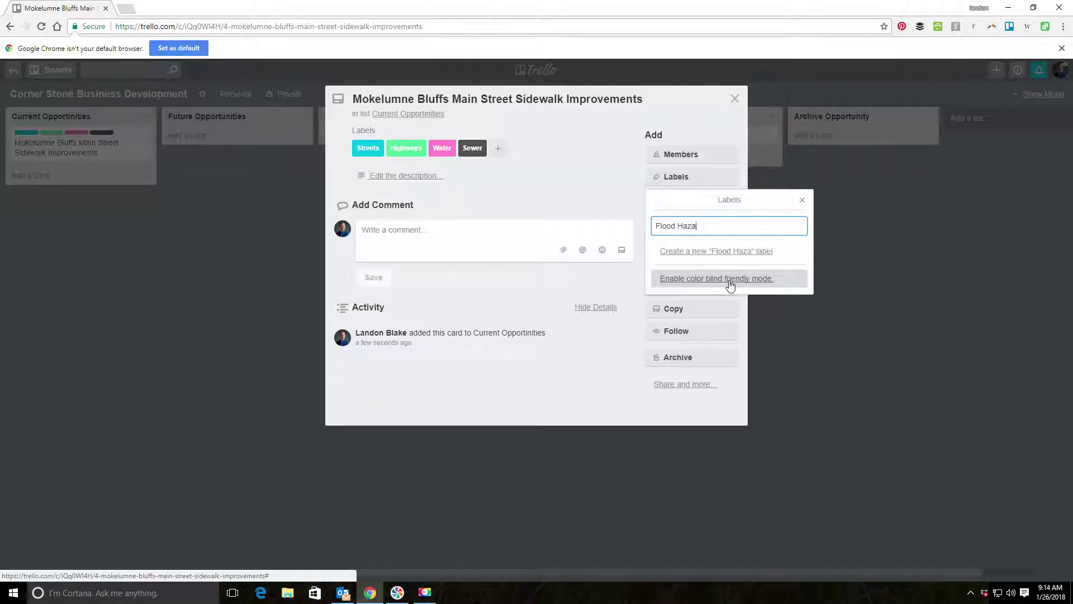
pyautogui.press('Return')
pyautogui.click(683, 357)
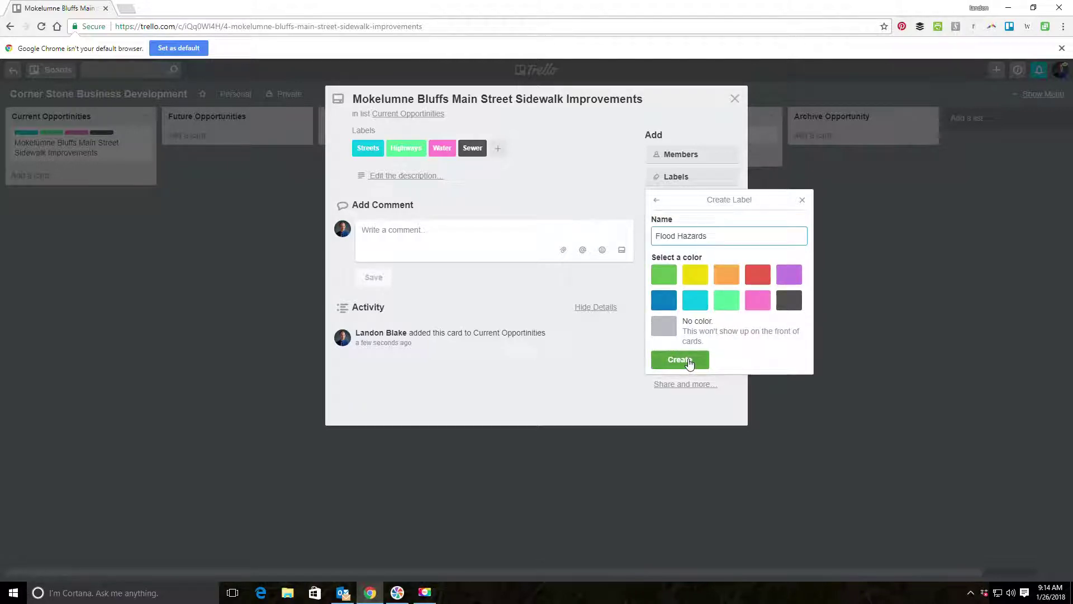
pyautogui.click(801, 202)
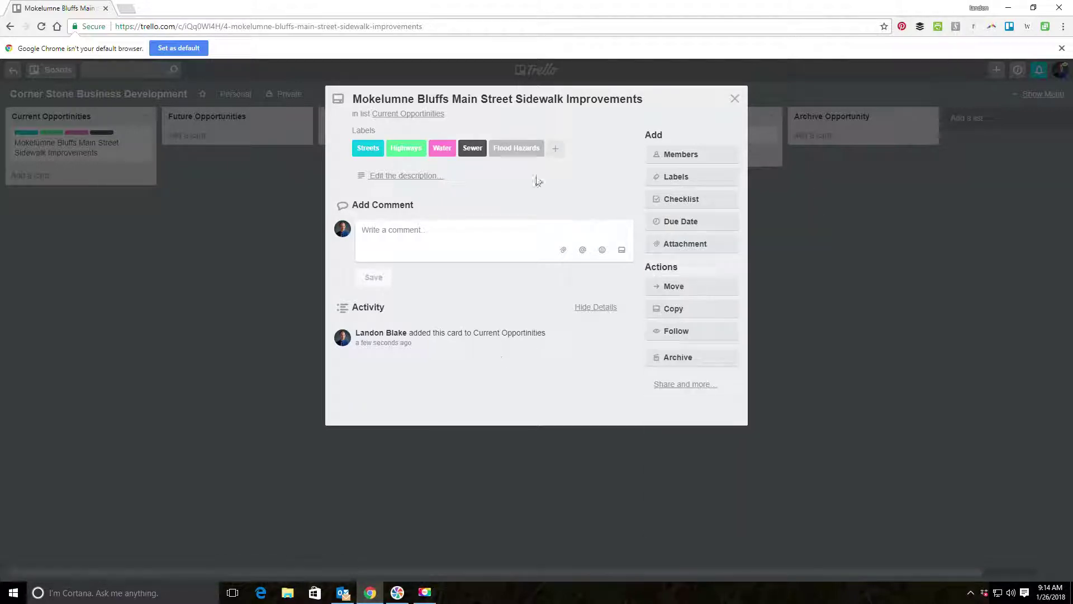
# Remove the Highways, Water, Sewer and Flood Hazards labels, leaving only Streets.
pyautogui.click(677, 177)
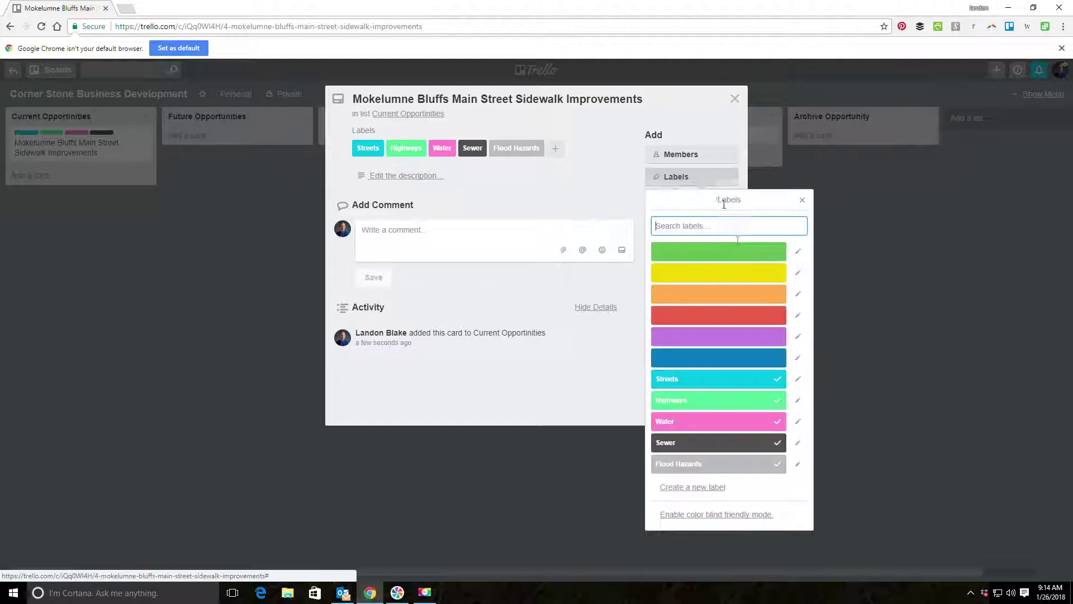
pyautogui.click(780, 397)
pyautogui.click(780, 421)
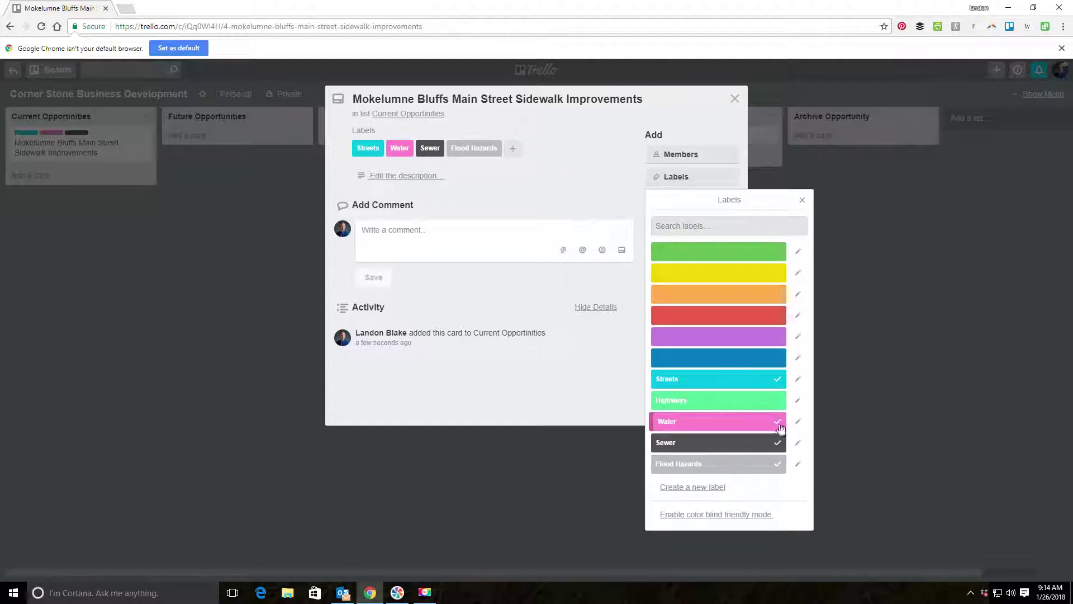
pyautogui.click(778, 444)
pyautogui.click(781, 467)
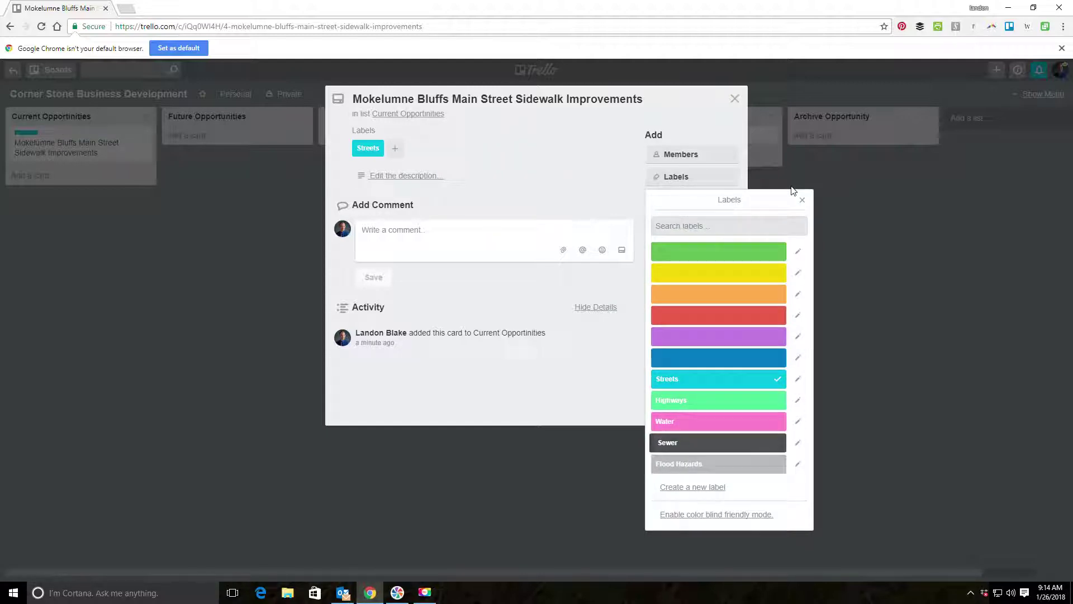
pyautogui.click(803, 201)
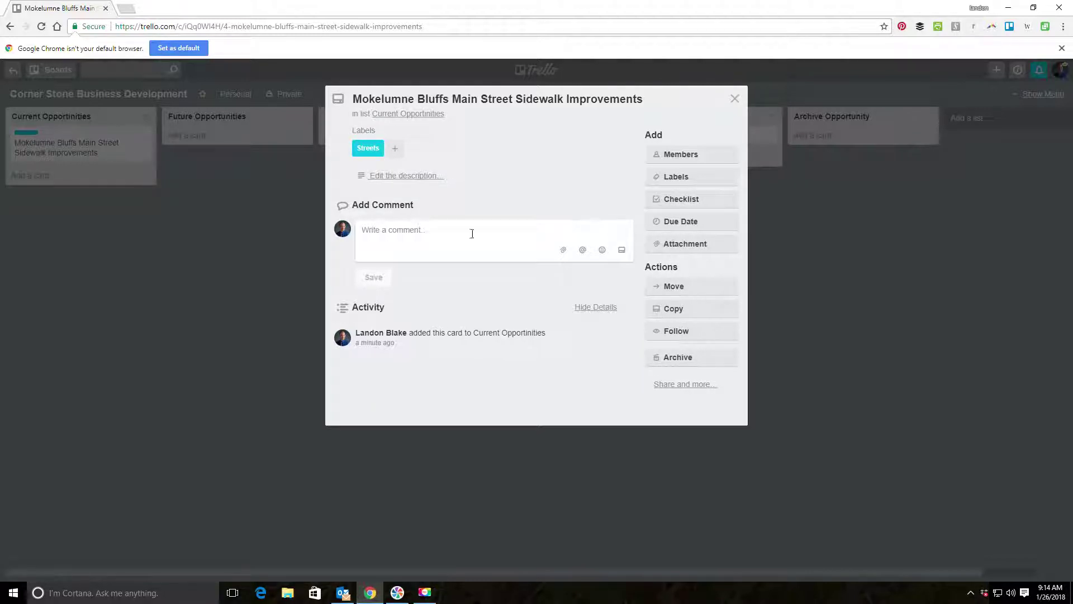
# Set the sidewalk card's due date to February 16 at 12:00 PM.
pyautogui.click(677, 223)
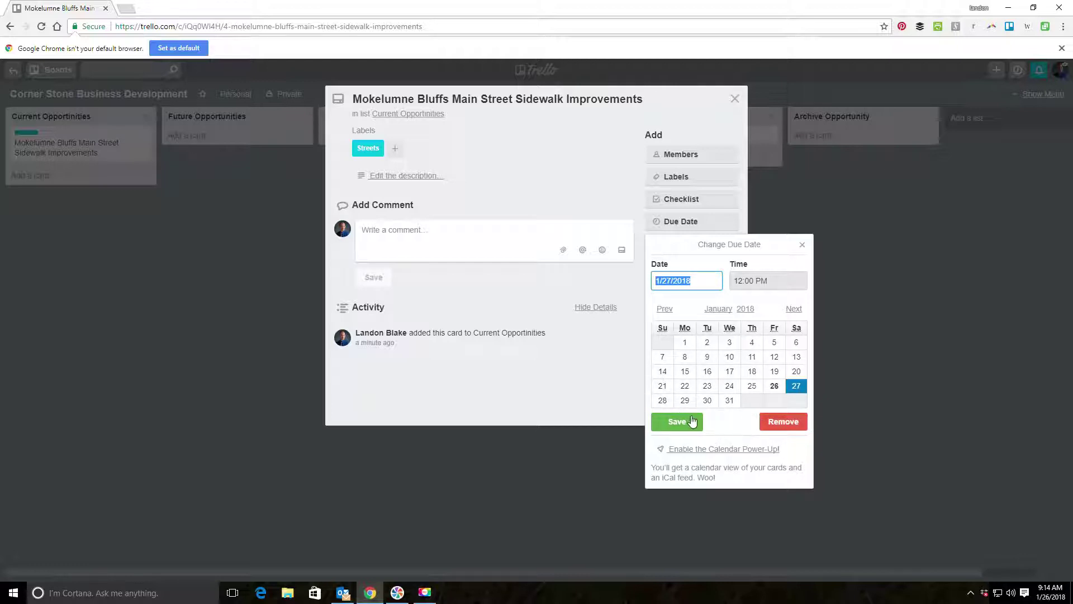
pyautogui.click(794, 308)
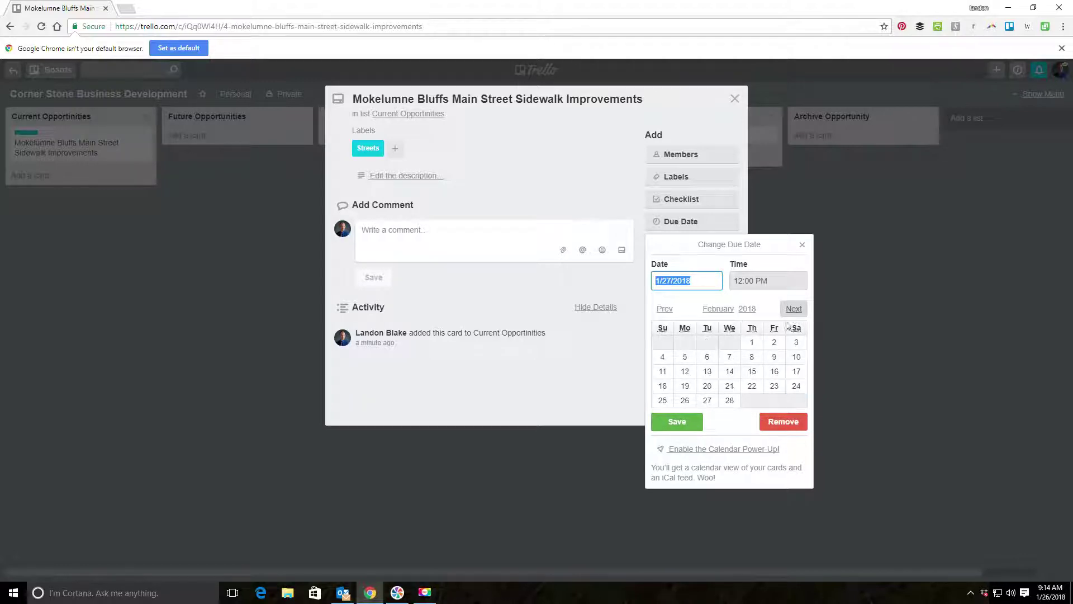
pyautogui.click(775, 372)
pyautogui.click(673, 423)
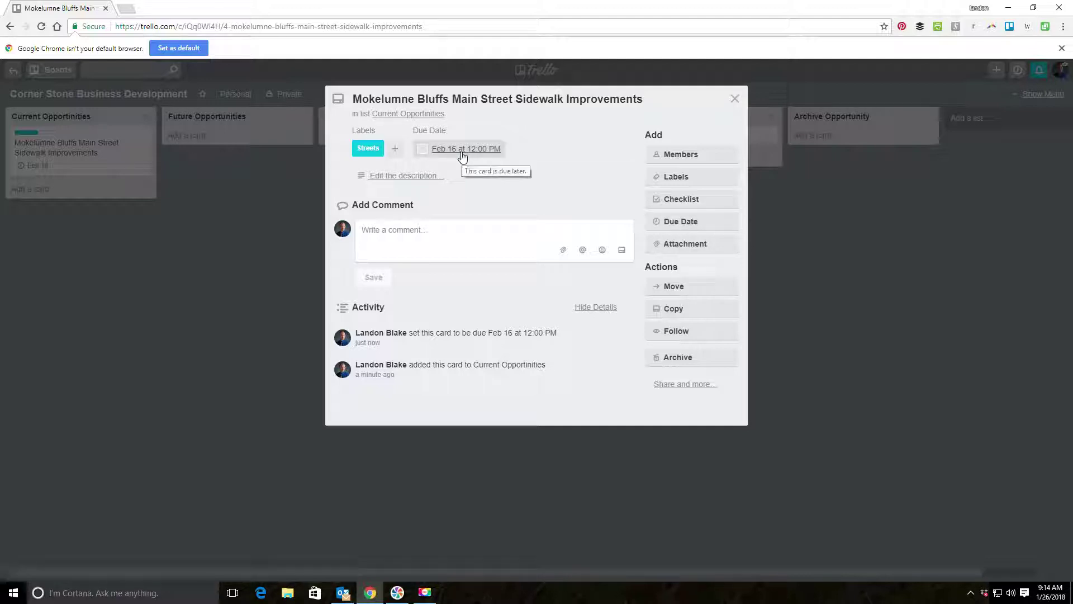
# Check the card's attachment options without attaching anything.
pyautogui.click(707, 246)
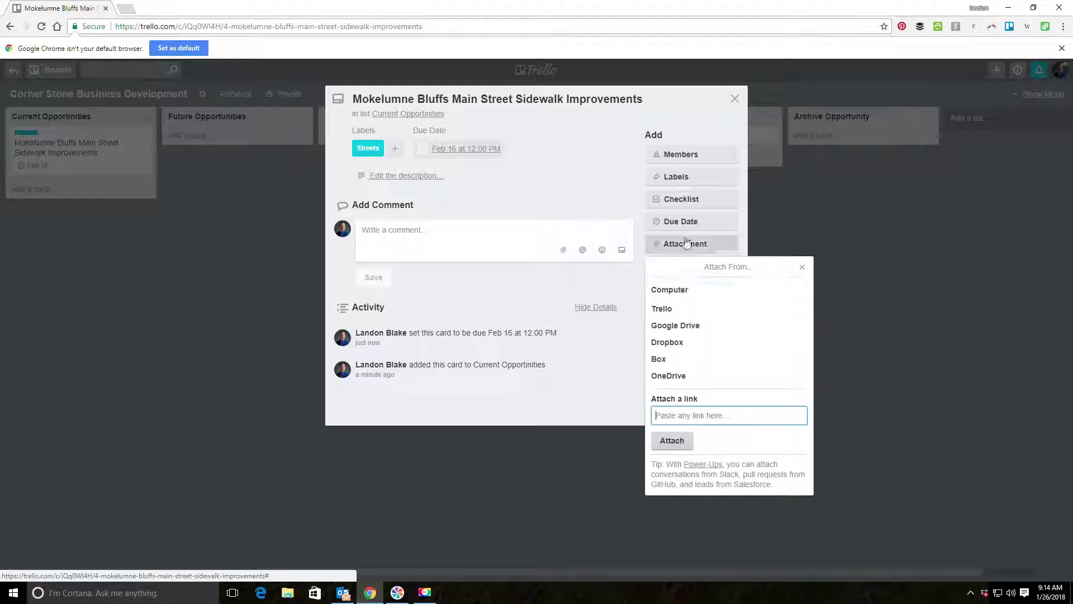
pyautogui.click(803, 269)
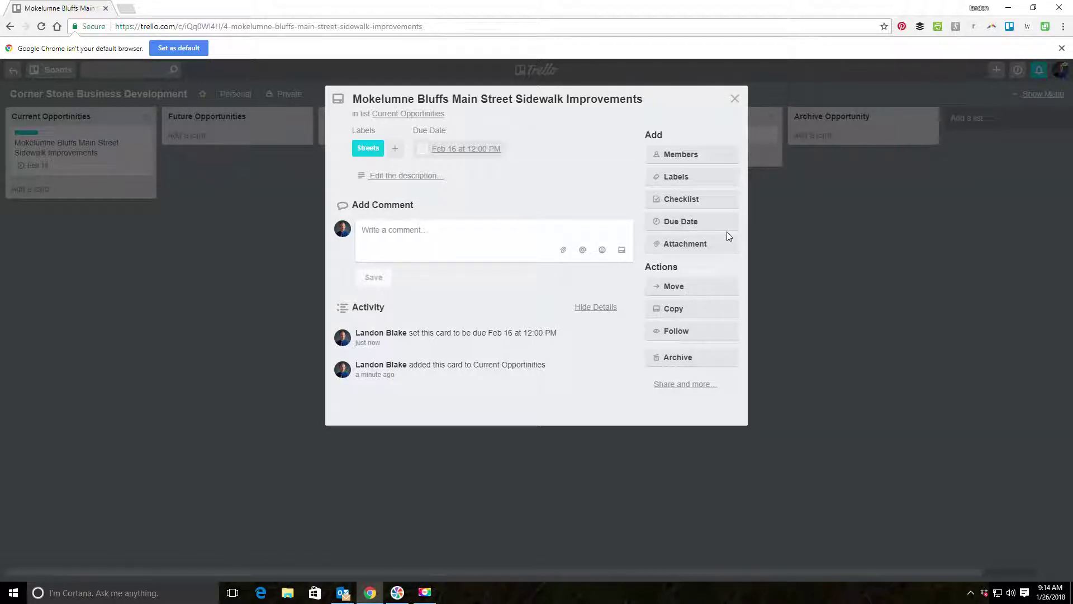
pyautogui.click(719, 249)
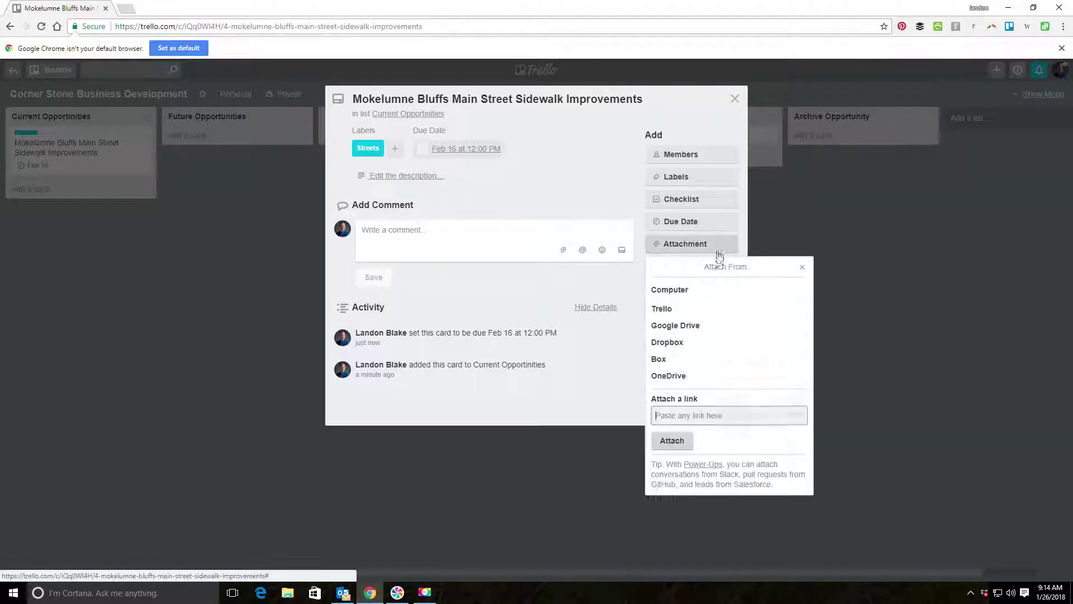
pyautogui.click(802, 268)
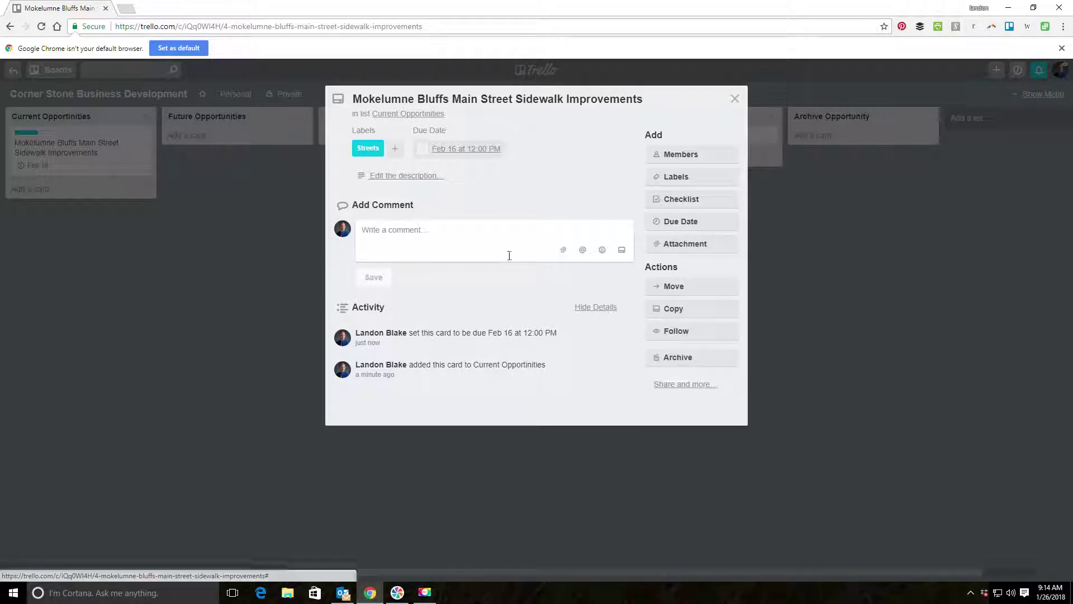
pyautogui.click(496, 249)
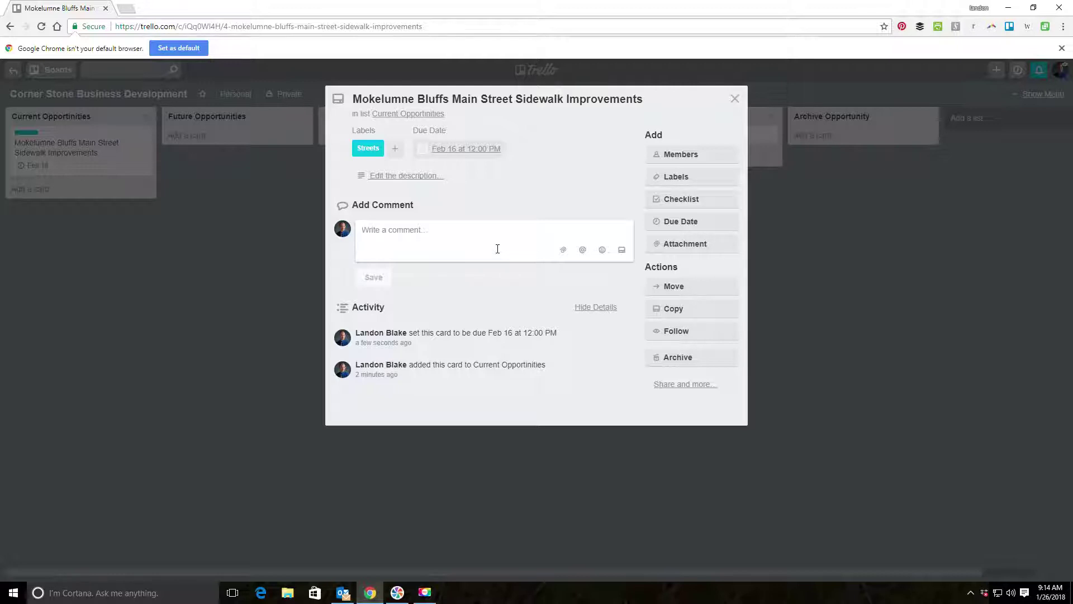
# Post the comment '2018-01-26: Talked to [contact] at Sierra Foothills Transportation about forming a team to pursue the opportunity'.
pyautogui.write('- Talke')
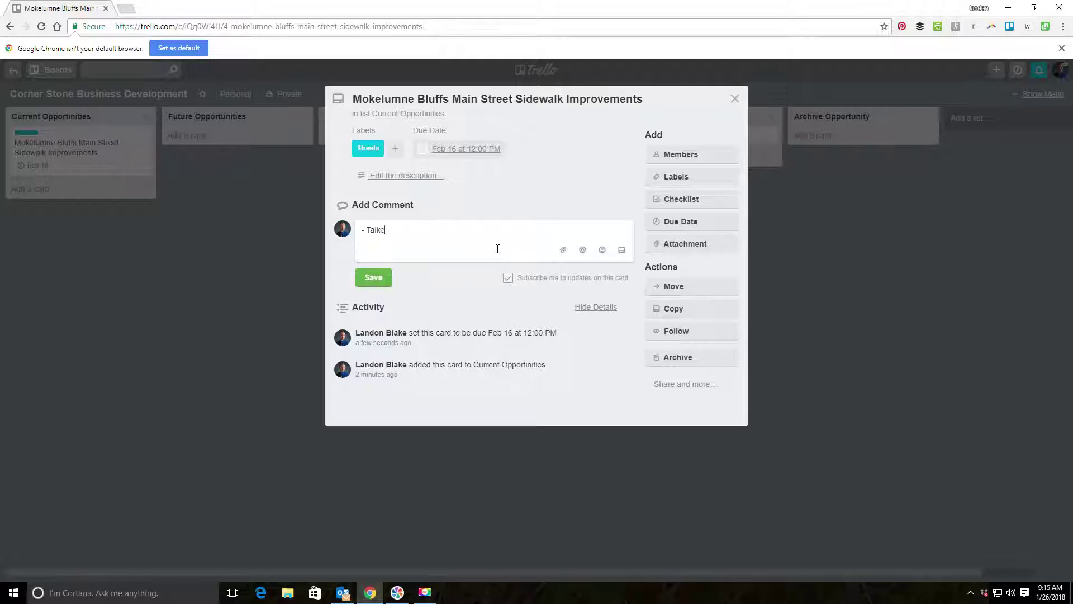
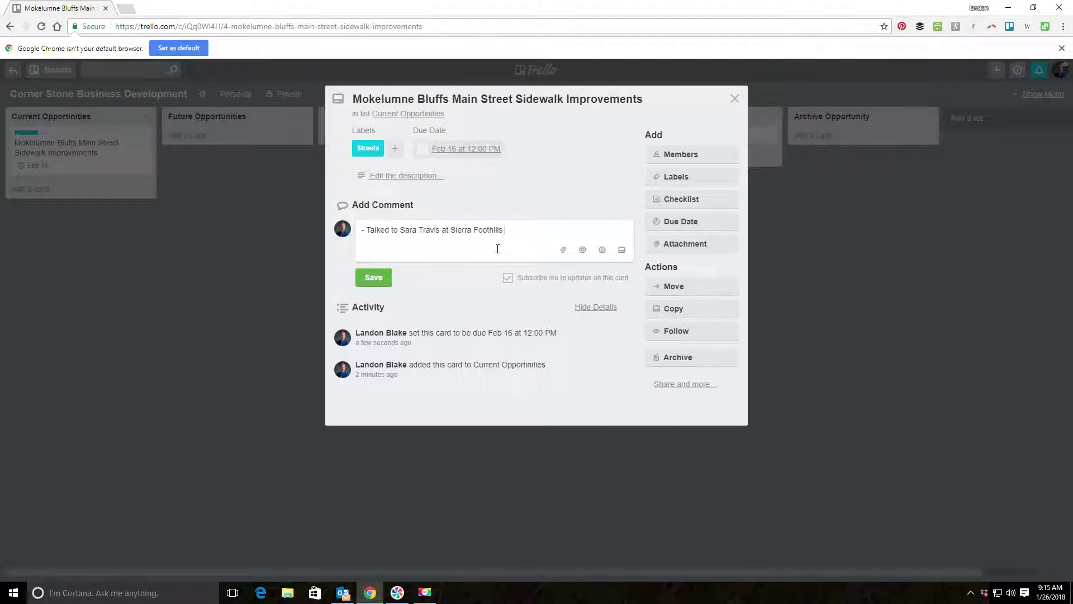
pyautogui.write('Taransportation about')
pyautogui.write('forming a team to pu')
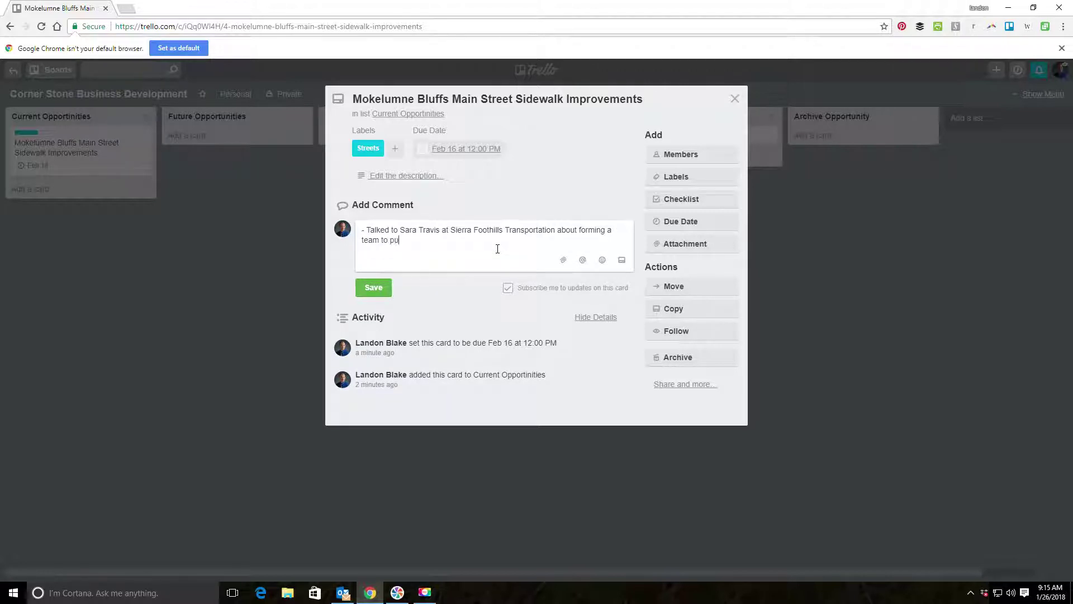
pyautogui.write('rsue the opportun')
pyautogui.press('BackSpace')
pyautogui.press('BackSpace')
pyautogui.press('BackSpace')
pyautogui.press('BackSpace')
pyautogui.press('BackSpace')
pyautogui.write('i')
pyautogui.press('BackSpace')
pyautogui.write('ortunity')
pyautogui.press('BackSpace')
pyautogui.press('BackSpace')
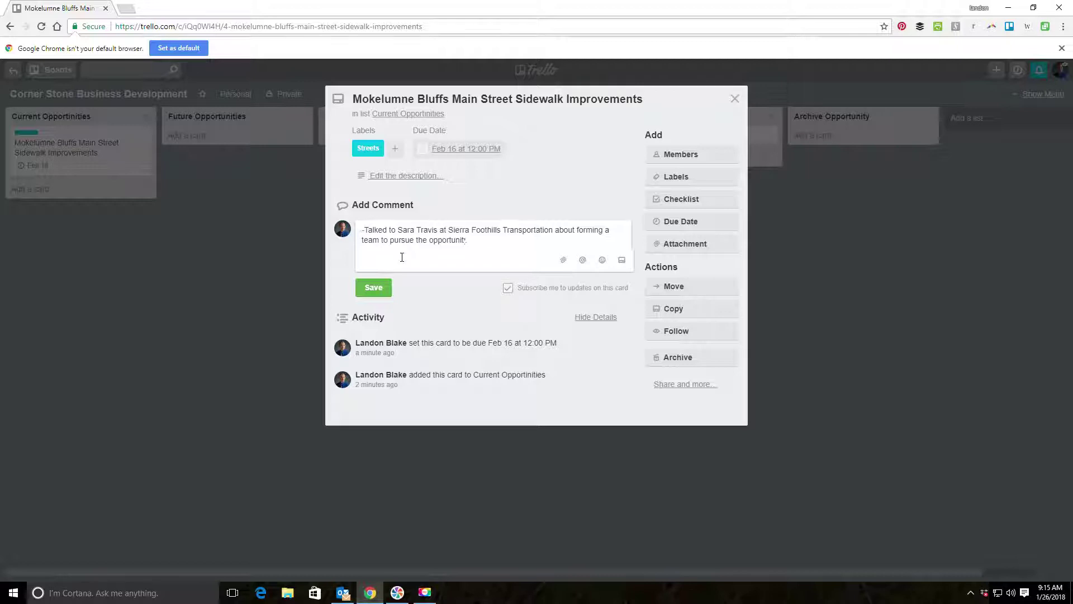
pyautogui.write('2018-')
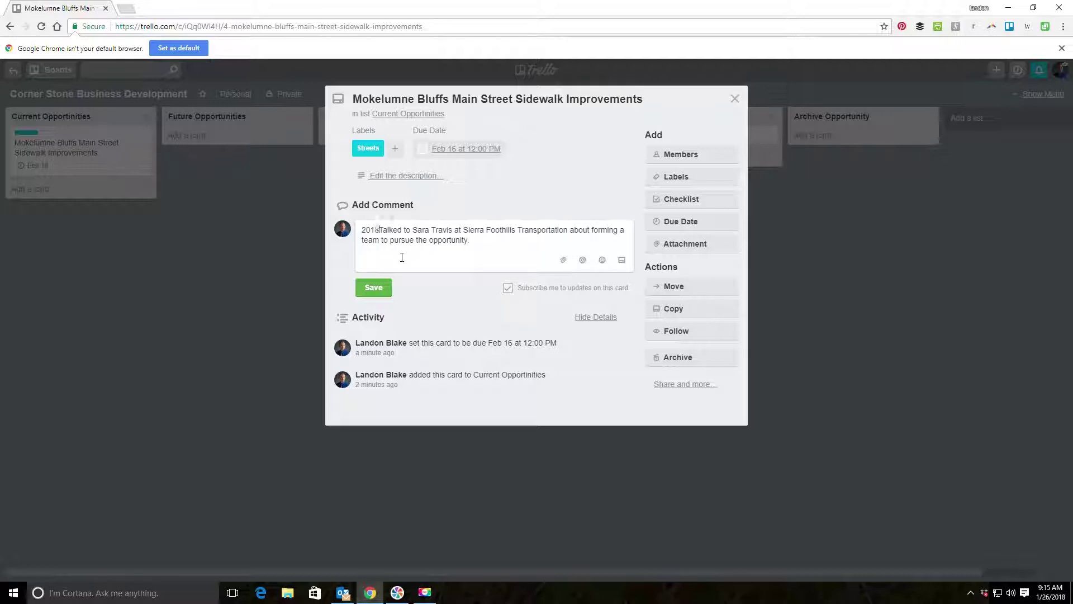
pyautogui.write('0')
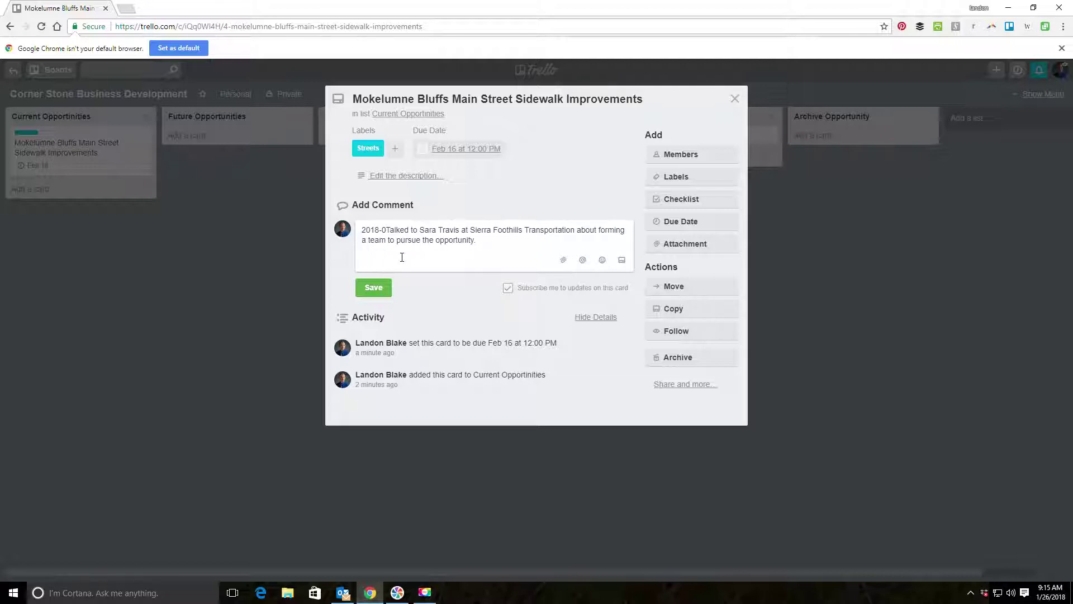
pyautogui.write('1-')
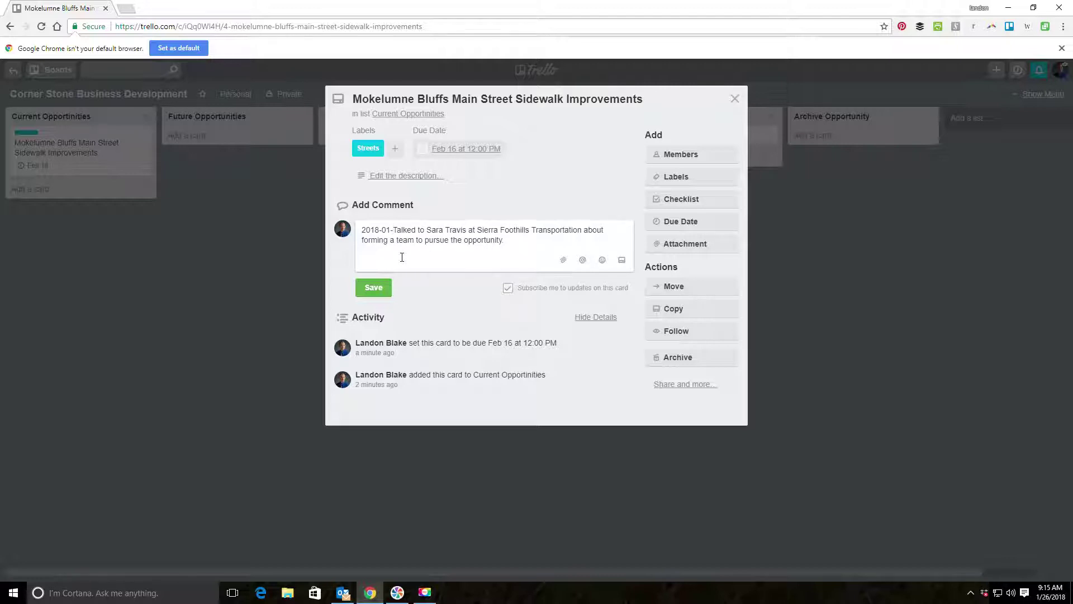
pyautogui.write('26')
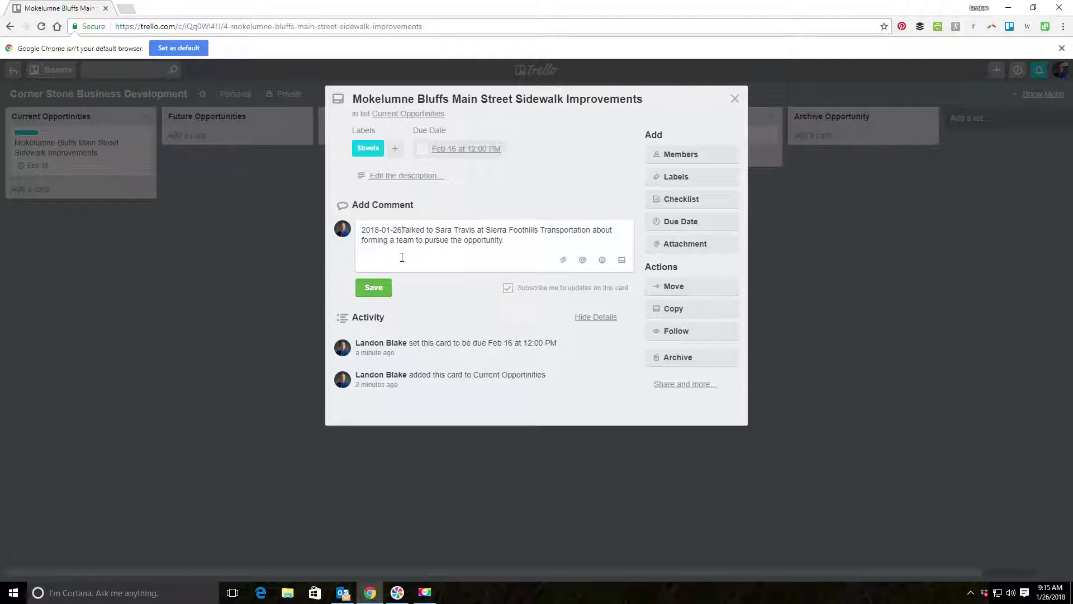
pyautogui.write(':')
pyautogui.click(373, 287)
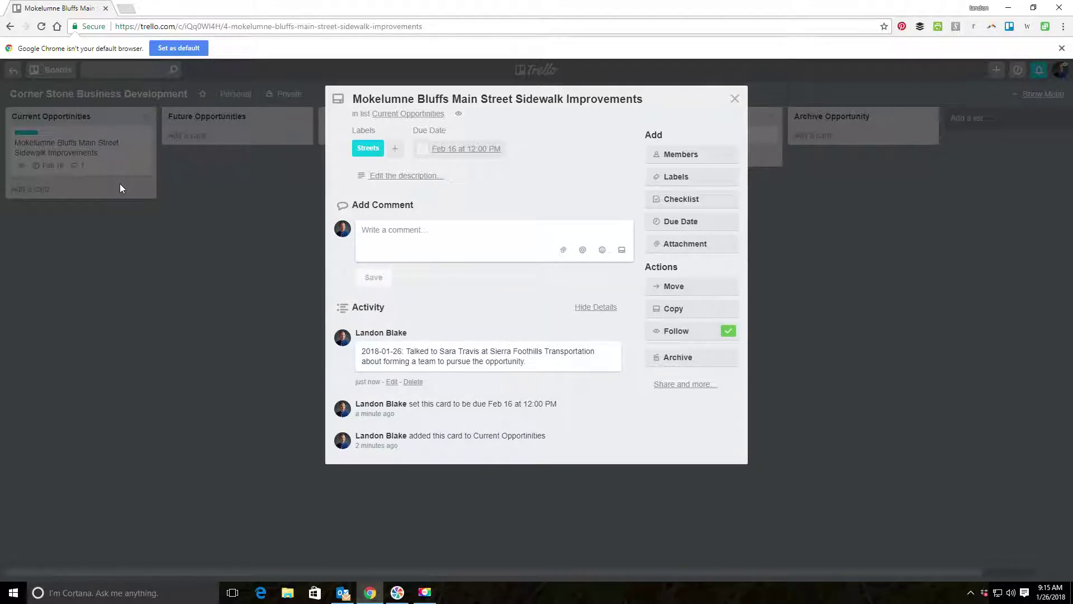
# Begin a 2018-01-26 comment about asking the City contact to clarify the RFP's mapping limits.
pyautogui.write('2018-0')
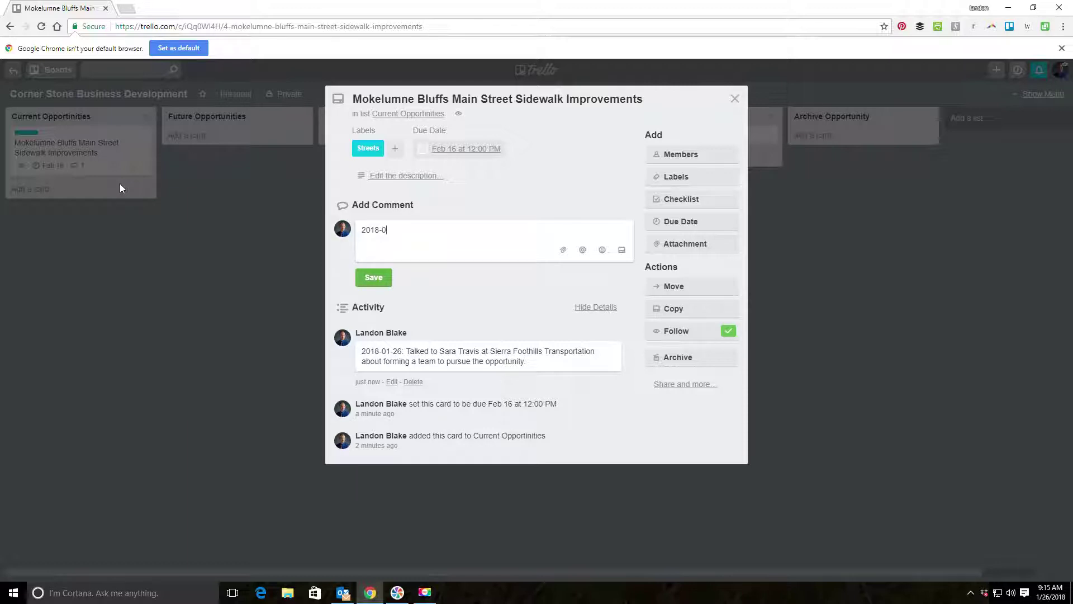
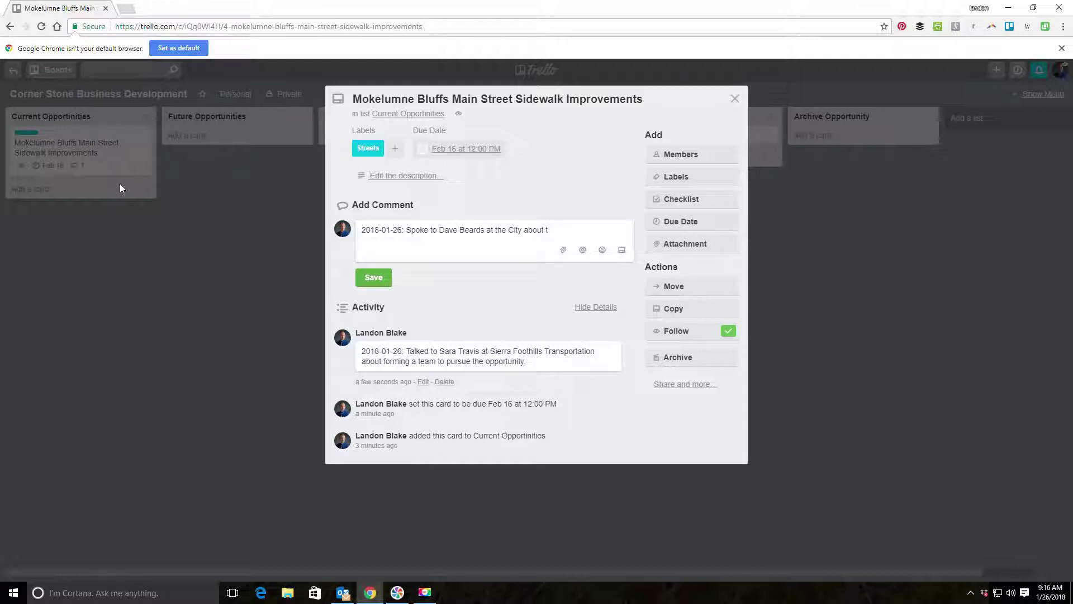
pyautogui.write('clarifying the mapping limits')
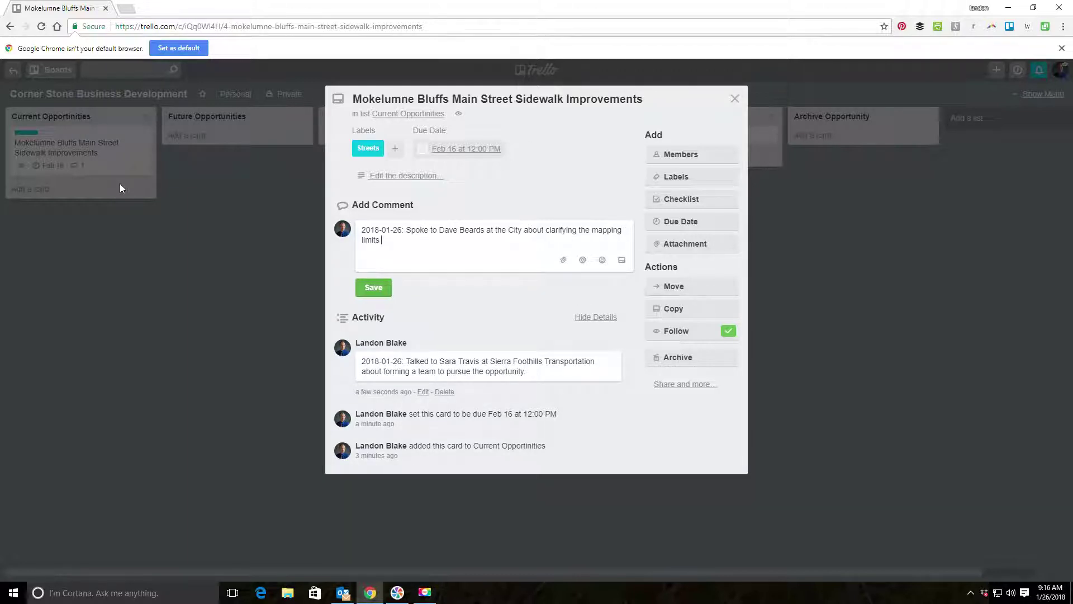
pyautogui.write(' in the RFP .')
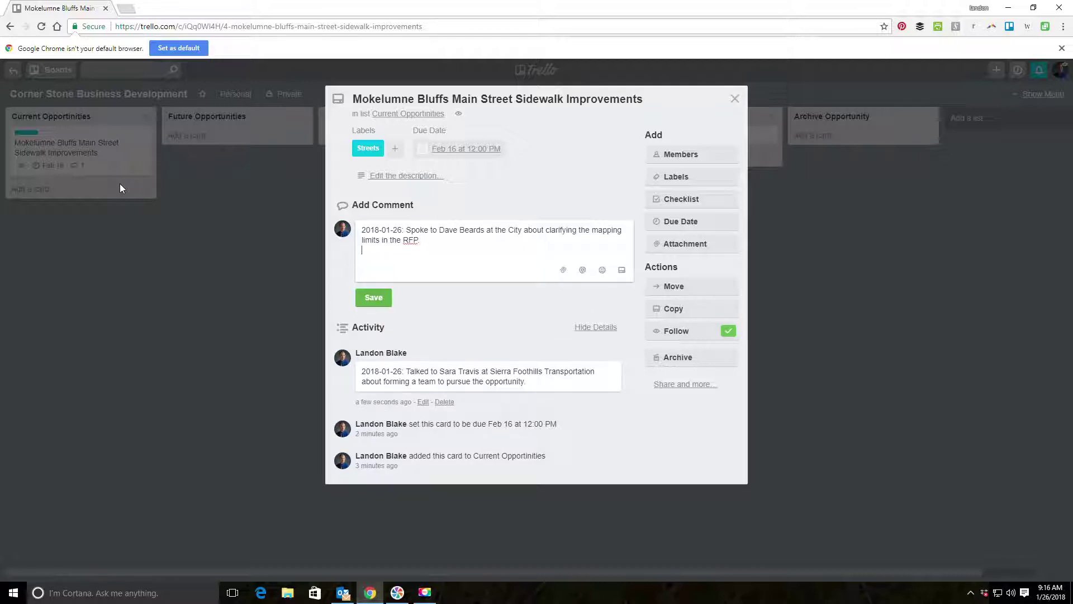
# Post the RFP mapping-limits comment, hide the non-comment activity, and close the card.
pyautogui.click(378, 291)
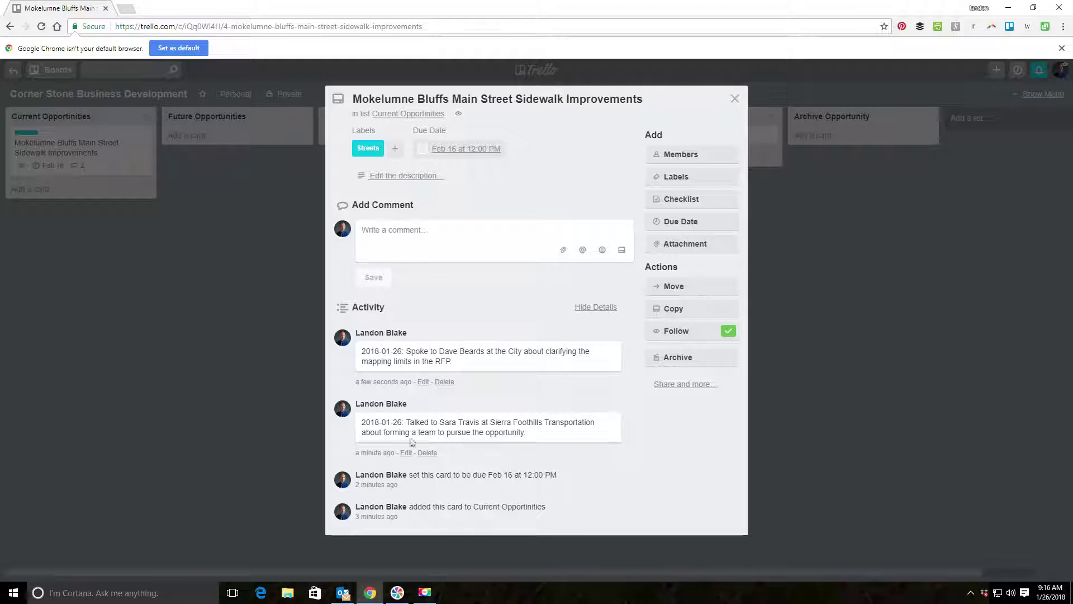
pyautogui.click(596, 307)
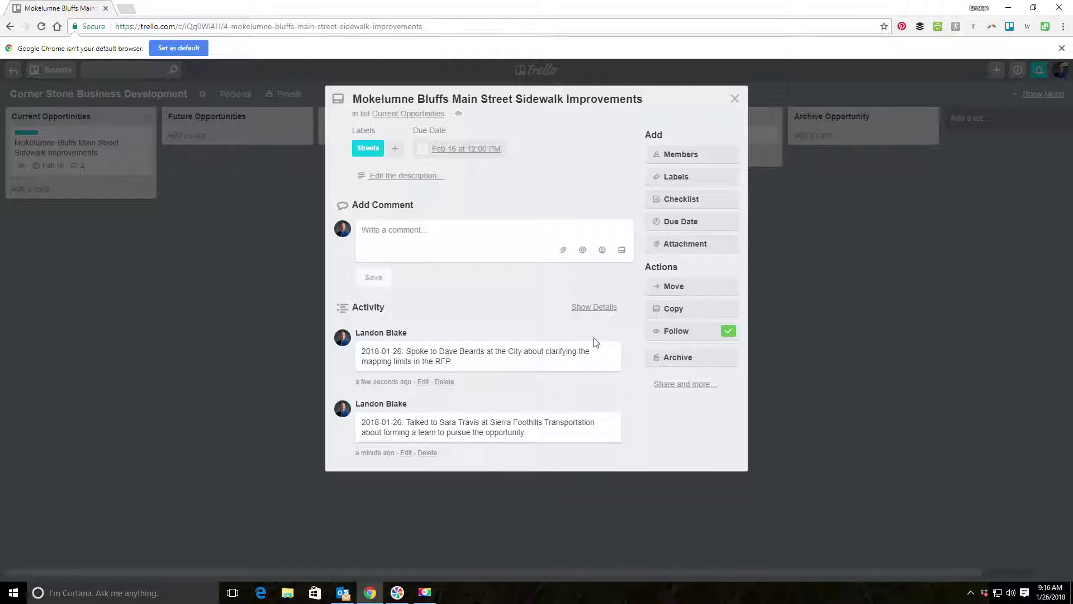
pyautogui.click(594, 307)
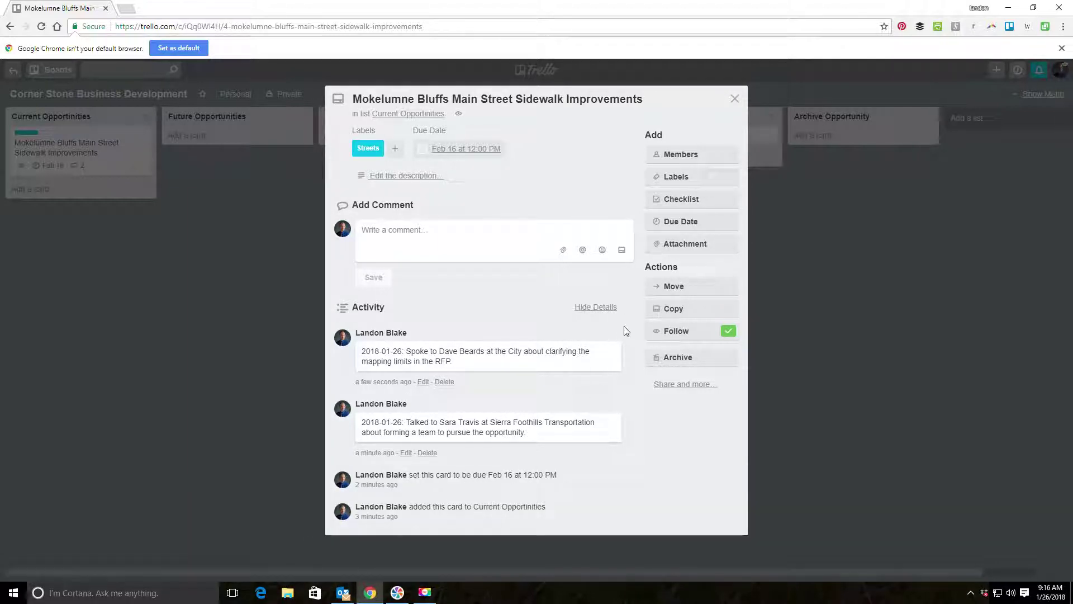
pyautogui.click(605, 308)
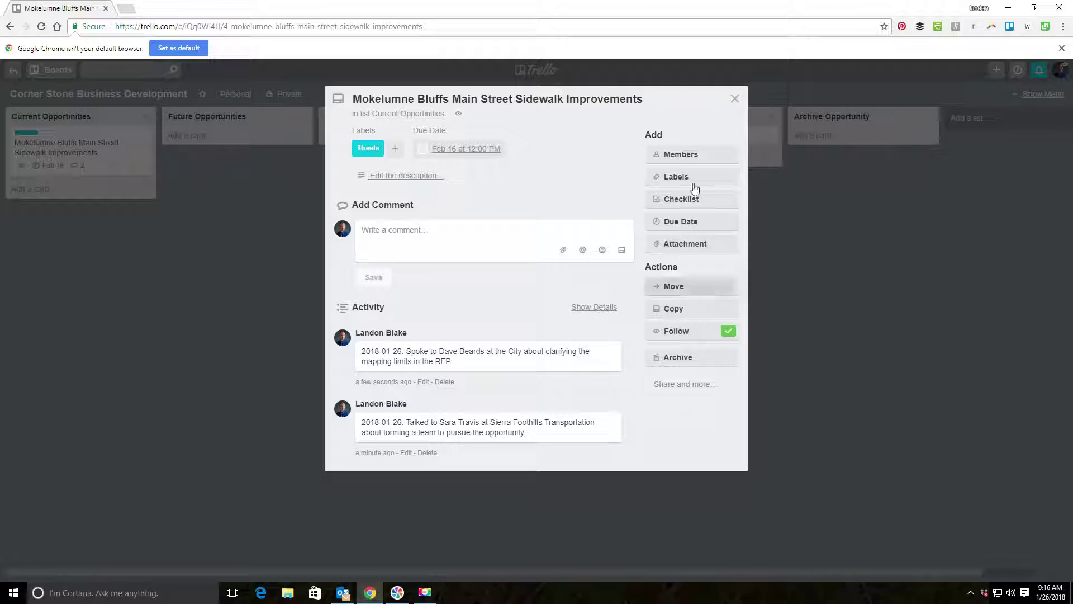
pyautogui.click(691, 157)
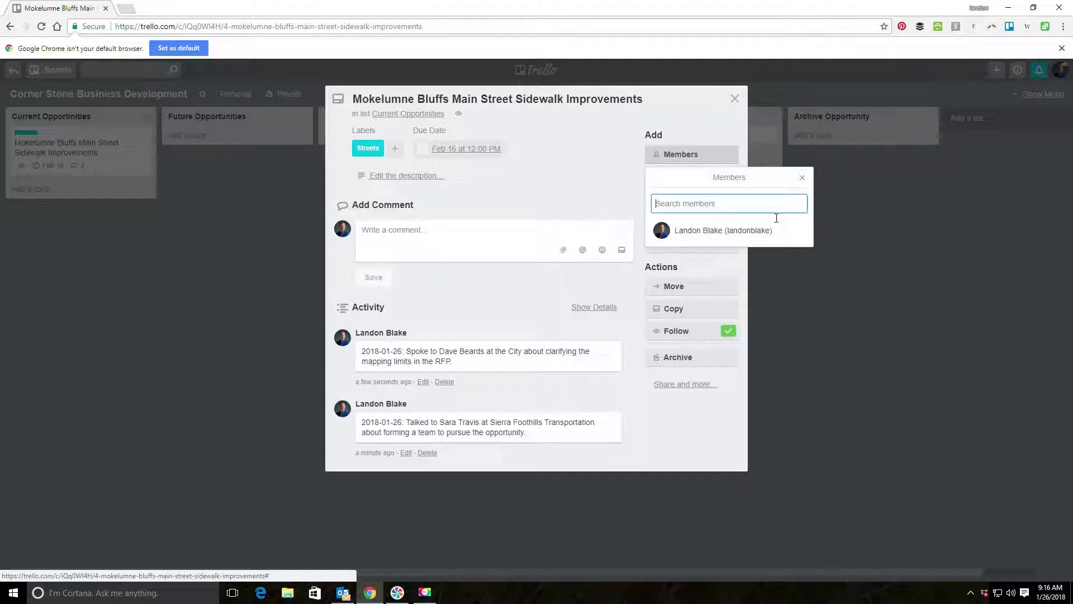
pyautogui.click(802, 178)
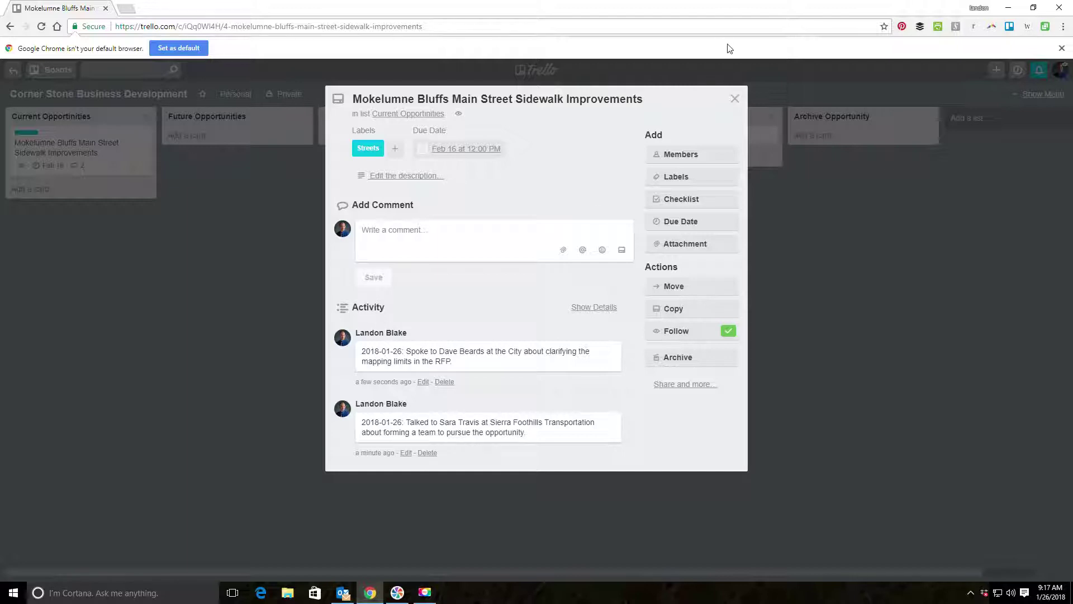
pyautogui.click(735, 100)
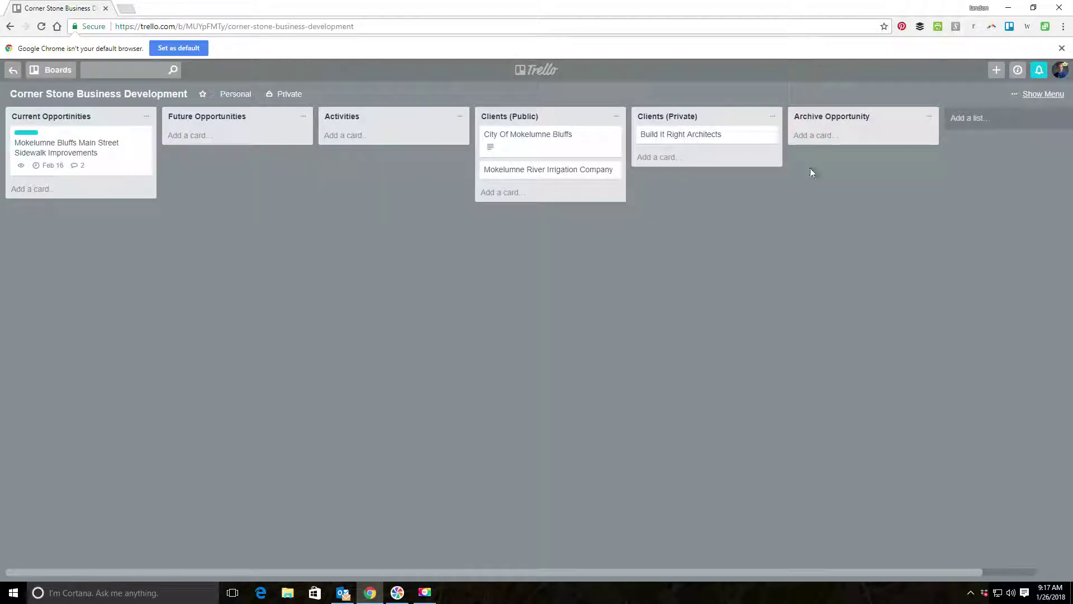
# Add 'Mokelumne Bluffs Ashley Creek Flood Zone Revisions' to Future Opportunities and open its details.
pyautogui.click(198, 136)
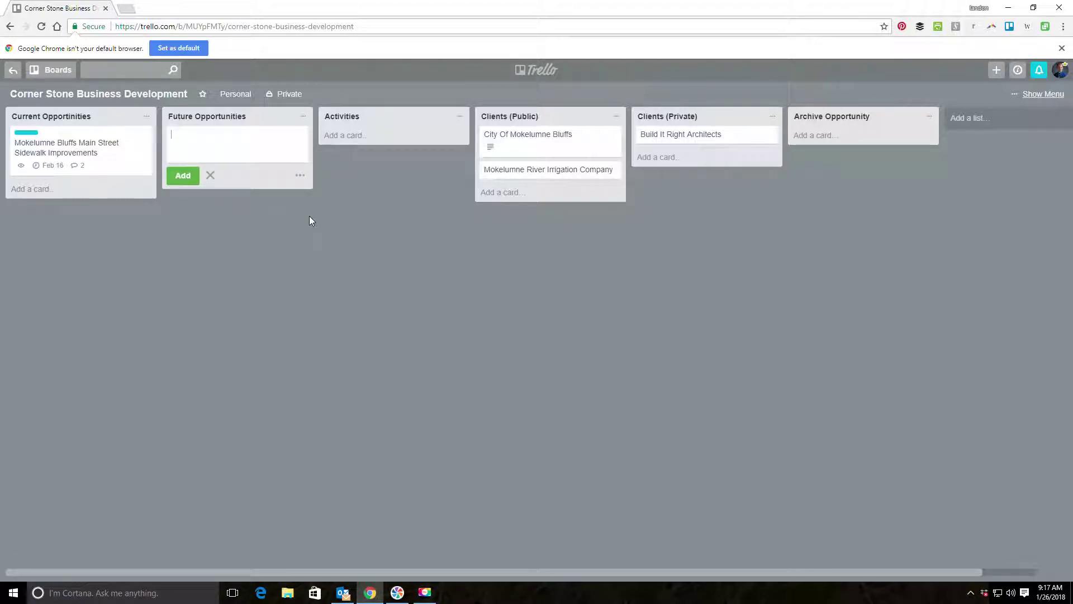
pyautogui.write('Mike')
pyautogui.press('BackSpace')
pyautogui.press('BackSpace')
pyautogui.press('BackSpace')
pyautogui.write('okelumne Bl')
pyautogui.write('i')
pyautogui.write('uffs')
pyautogui.write('Ashl')
pyautogui.write('ey Creek Flo')
pyautogui.write('od Zone ')
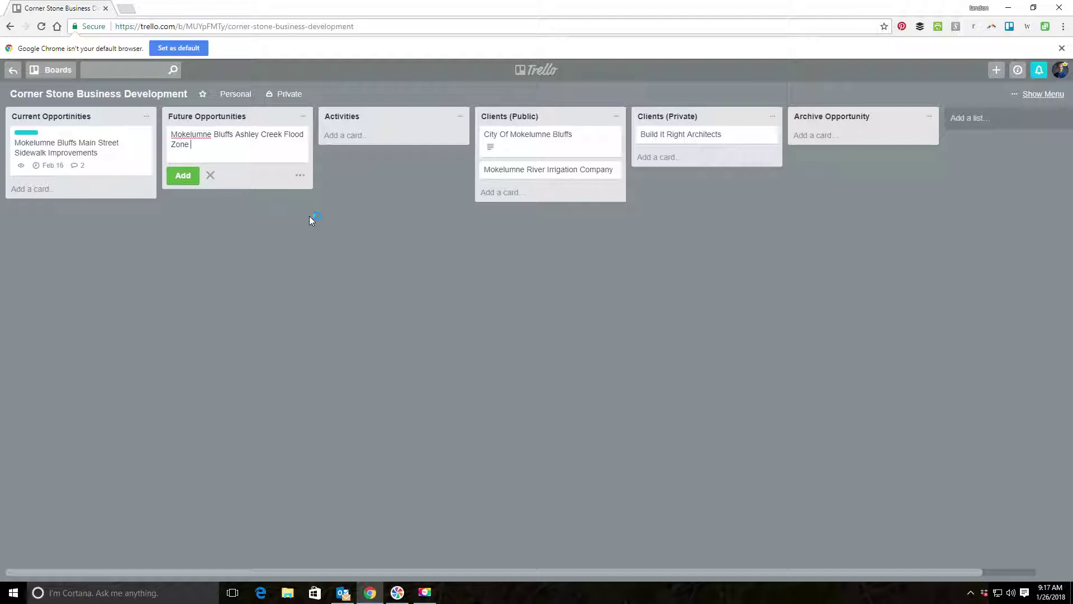
pyautogui.write('revision')
pyautogui.press('BackSpace')
pyautogui.press('BackSpace')
pyautogui.press('BackSpace')
pyautogui.press('BackSpace')
pyautogui.press('BackSpace')
pyautogui.press('BackSpace')
pyautogui.press('BackSpace')
pyautogui.press('BackSpace')
pyautogui.write('Revisions')
pyautogui.press('Return')
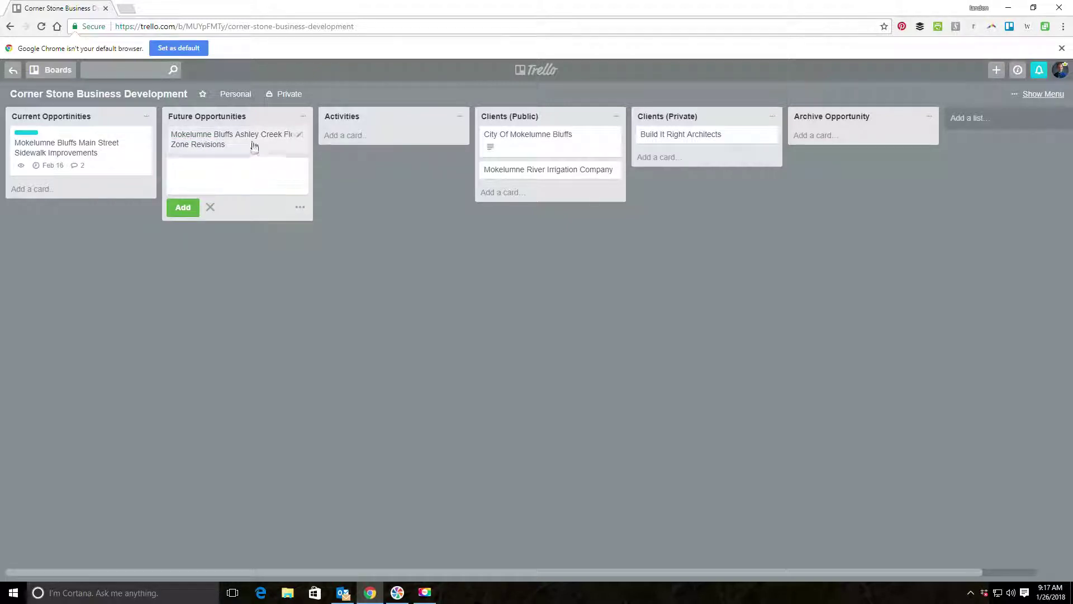
pyautogui.click(254, 141)
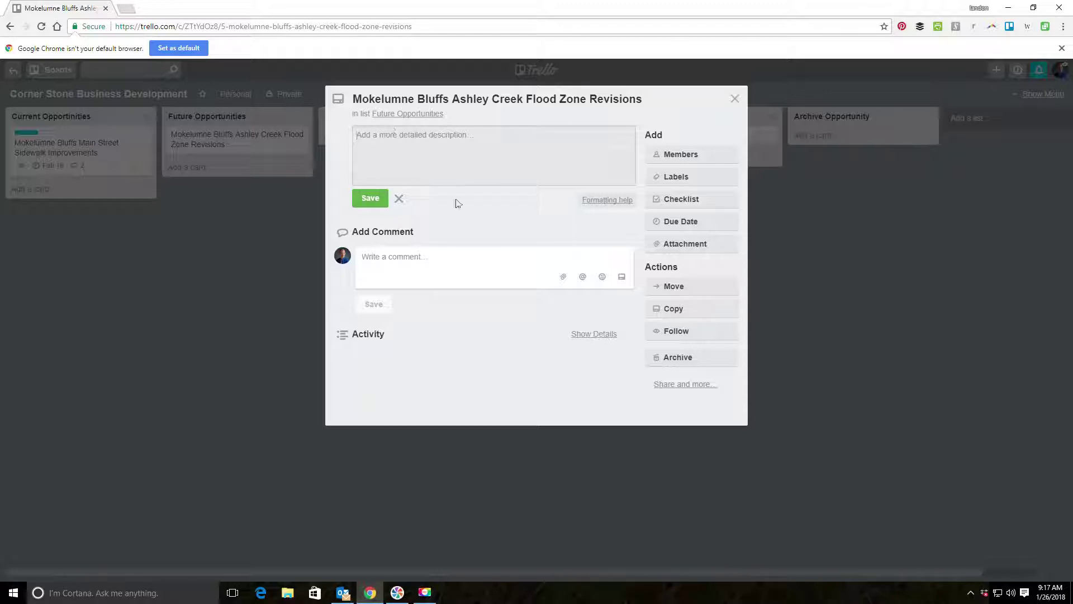
# Tag the Ashley Creek Flood Zone Revisions card with the Flood Hazards label.
pyautogui.click(711, 180)
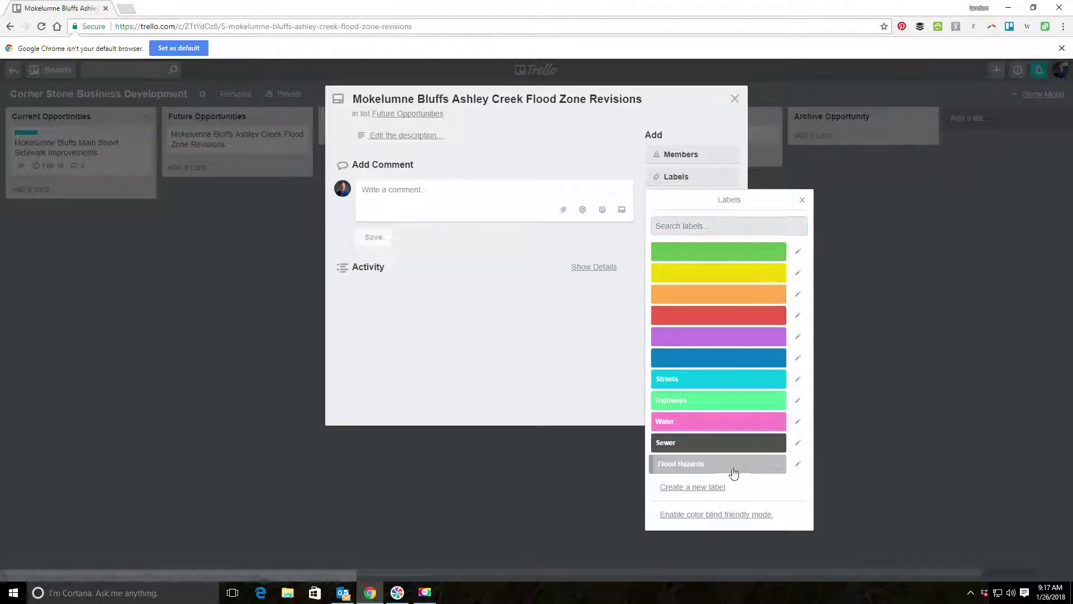
pyautogui.click(734, 465)
pyautogui.click(808, 204)
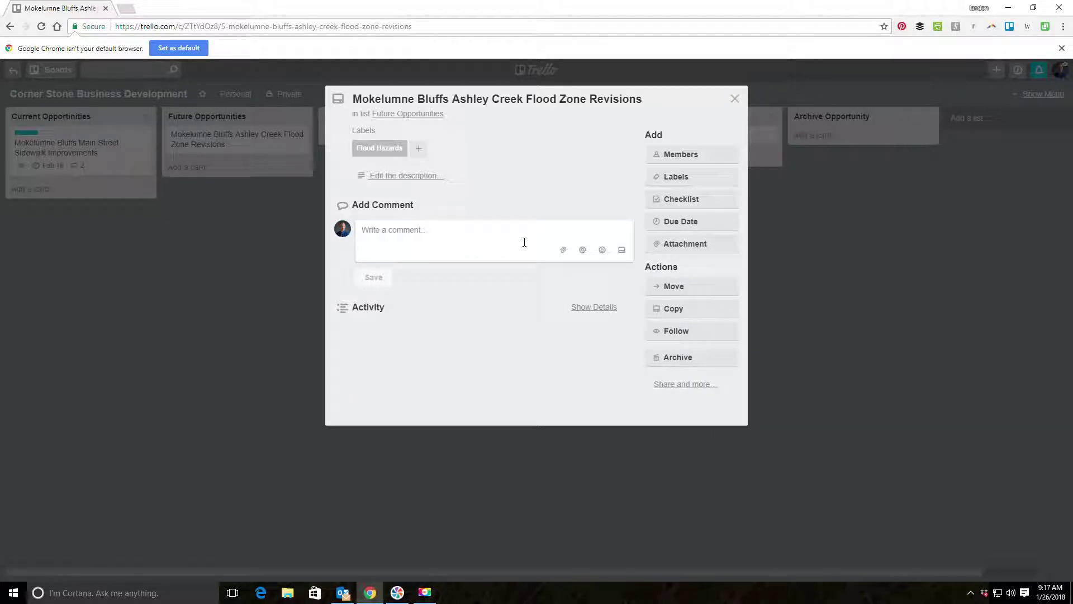
# Post a dated comment that staff announced the RFP at the 2018-01-26 city council meeting.
pyautogui.write('2017-01-228')
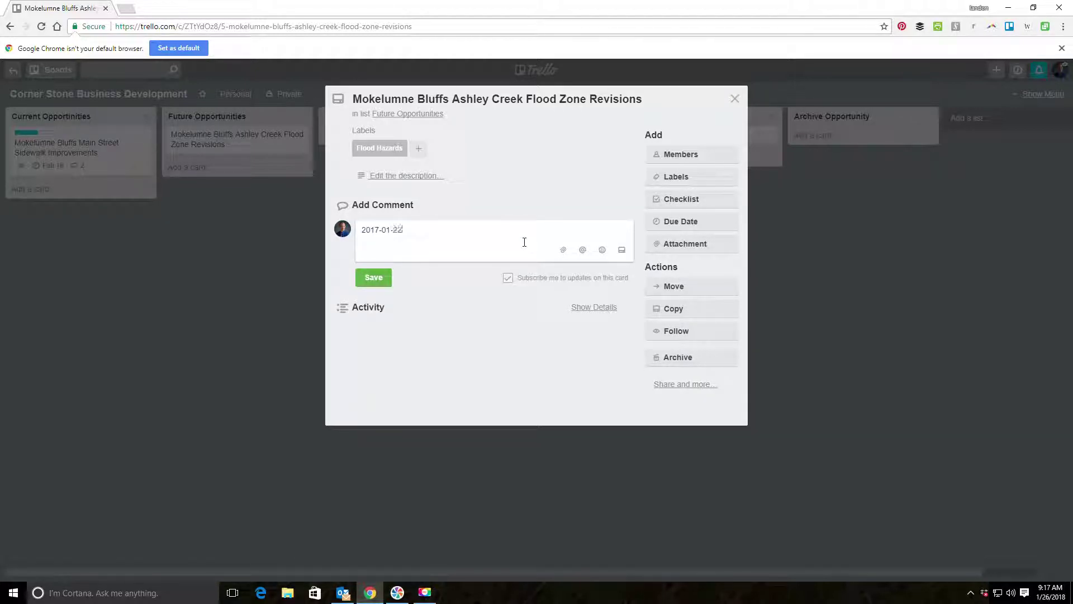
pyautogui.press('BackSpace')
pyautogui.press('BackSpace')
pyautogui.press('BackSpace')
pyautogui.press('BackSpace')
pyautogui.press('BackSpace')
pyautogui.write('28: On the 2018-01-26 city council meeting staff ')
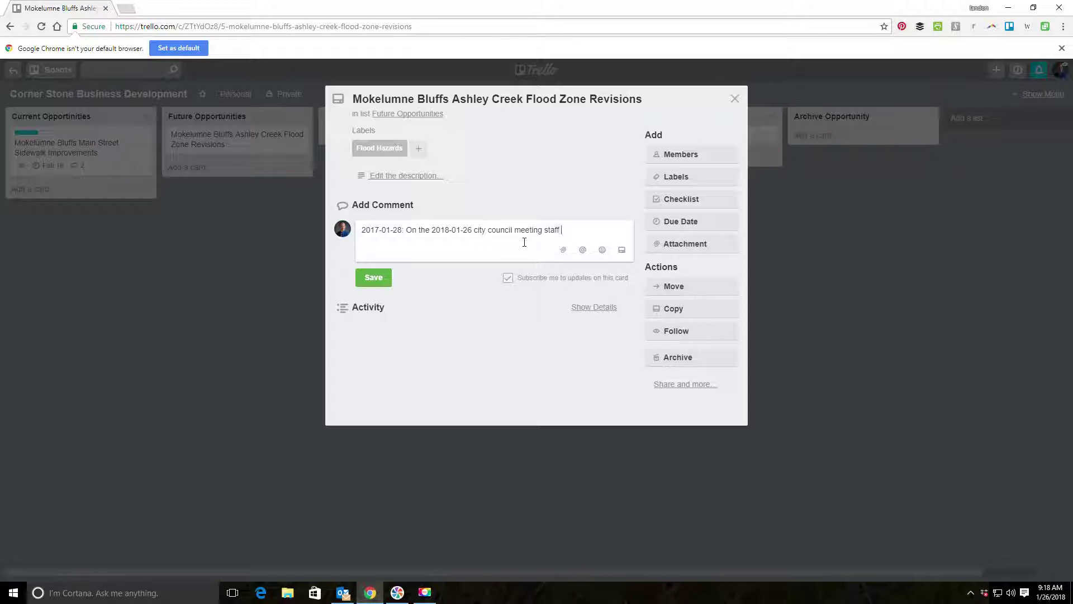
pyautogui.write('announced the RFP for this project will be out on May 1, 2018.')
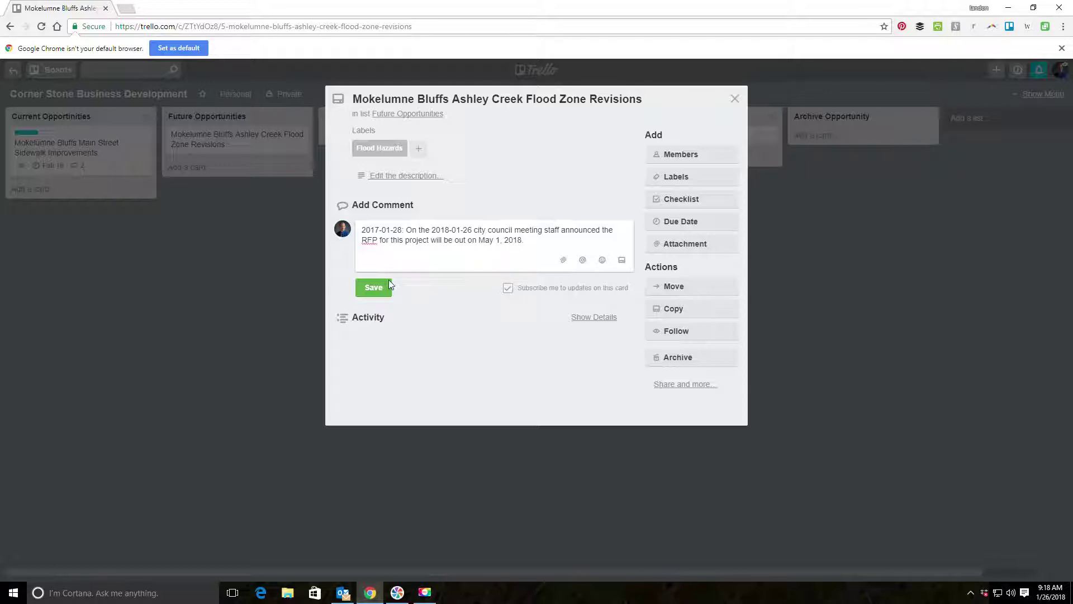
pyautogui.click(374, 287)
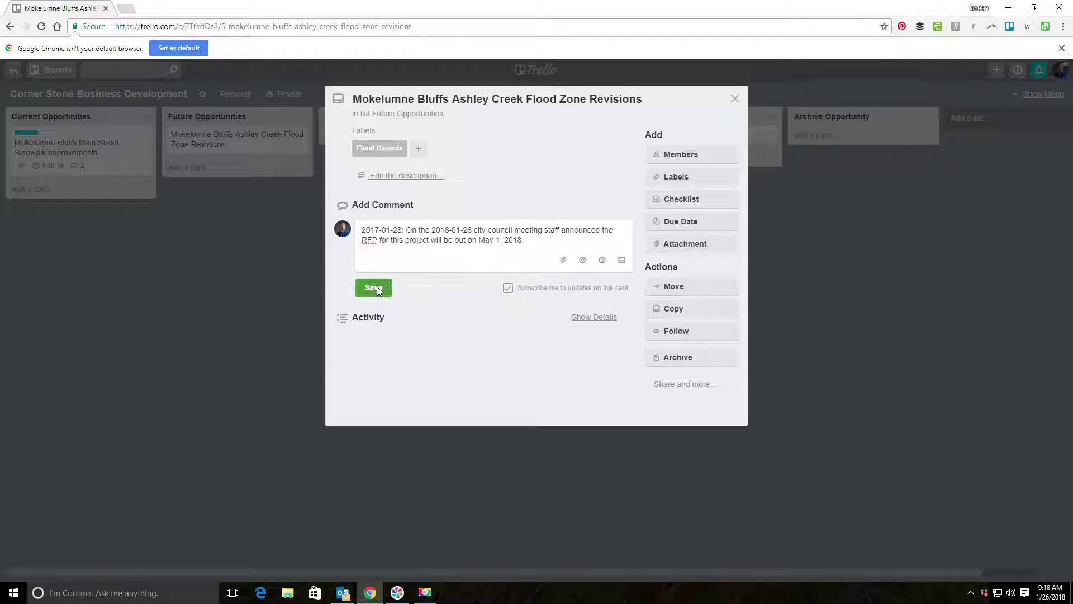
# Set the flood zone card's due date to May 1, 2018 at 12:00 PM.
pyautogui.click(701, 224)
pyautogui.click(792, 310)
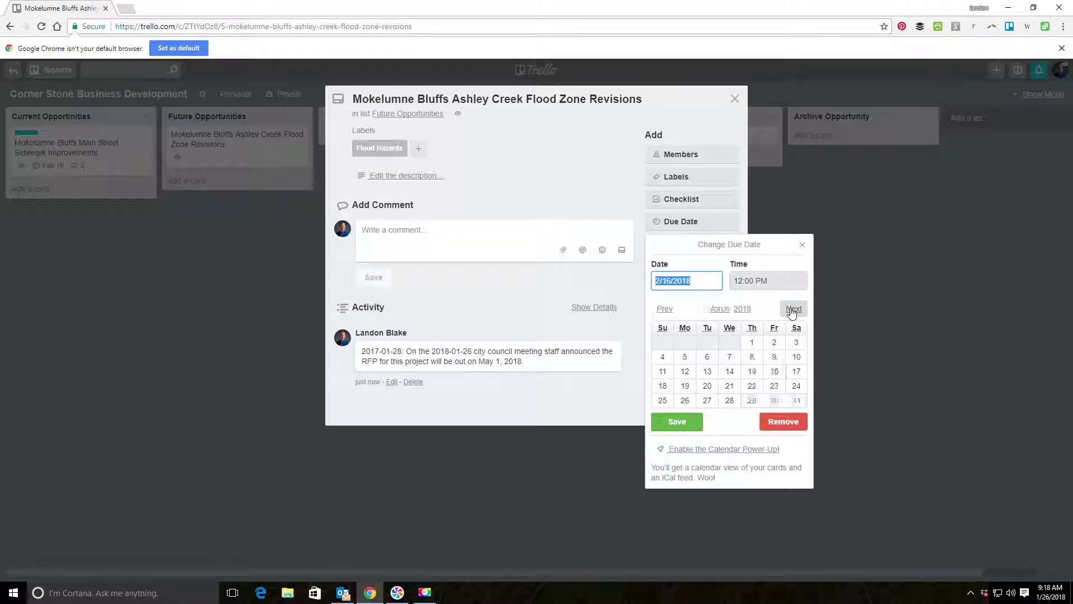
pyautogui.click(794, 309)
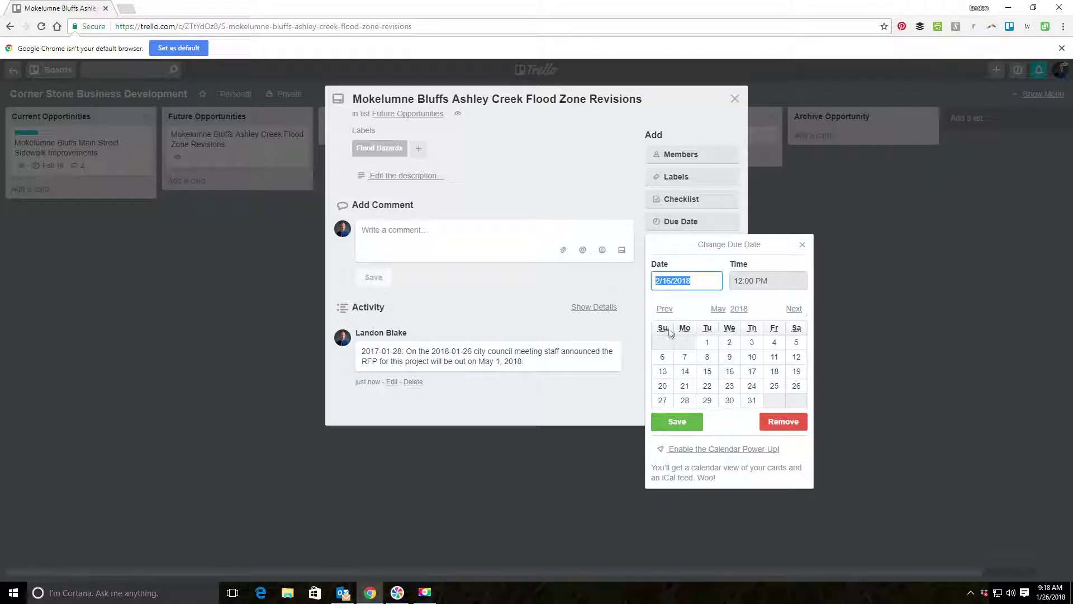
pyautogui.click(708, 342)
pyautogui.click(676, 421)
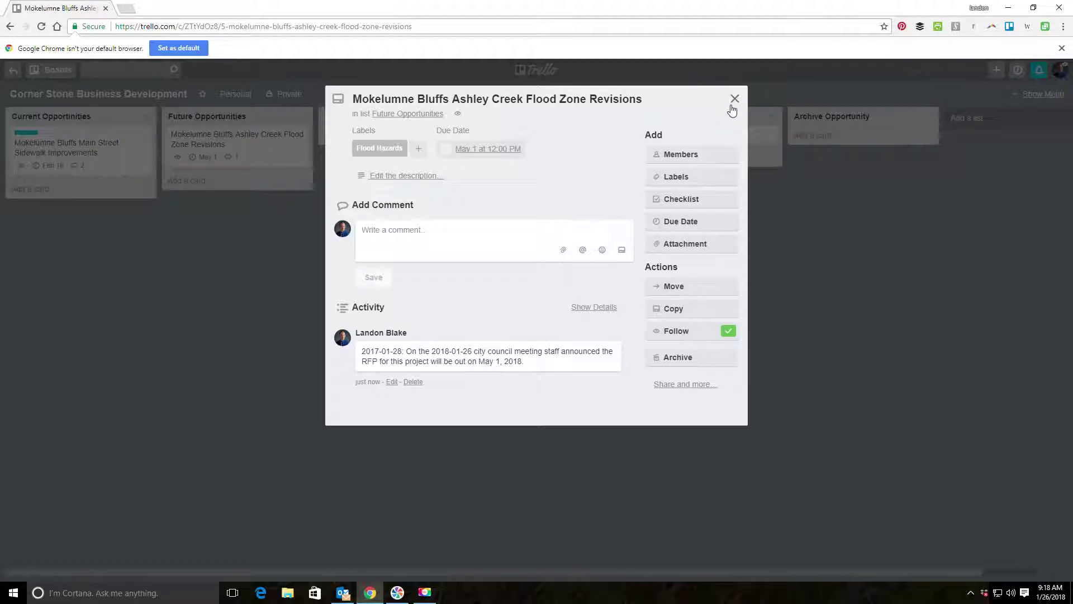
# Close the flood zone card and bring up the board's side menu.
pyautogui.click(733, 100)
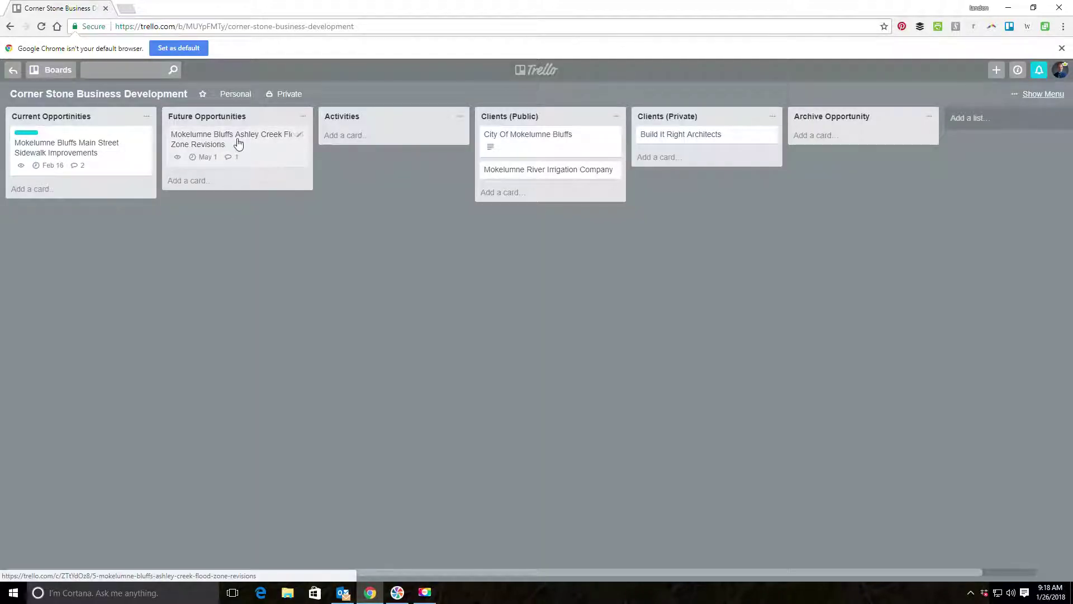
pyautogui.click(238, 143)
pyautogui.click(733, 101)
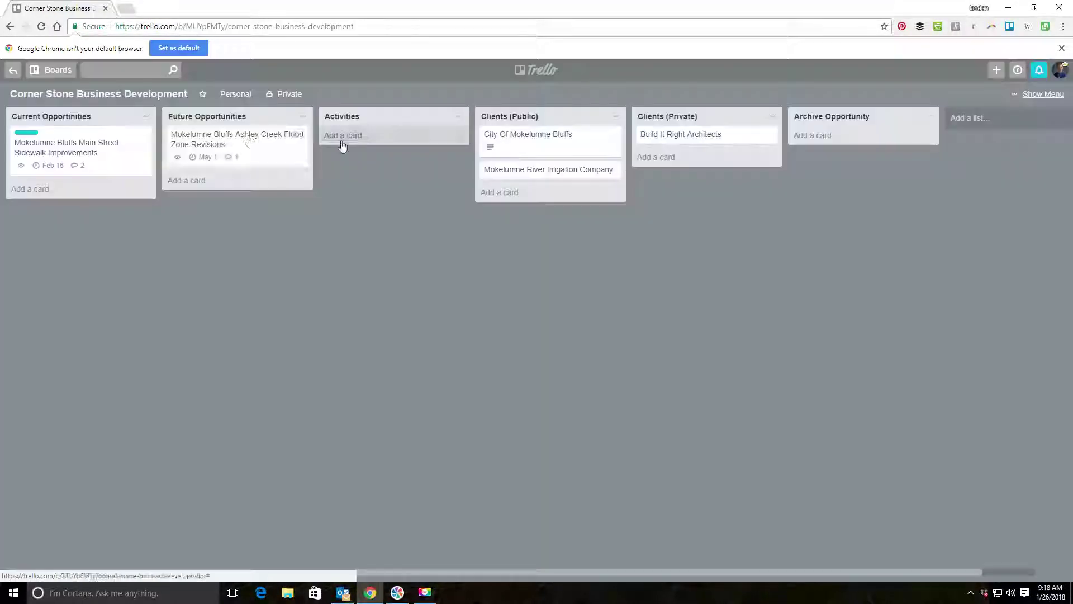
pyautogui.click(261, 146)
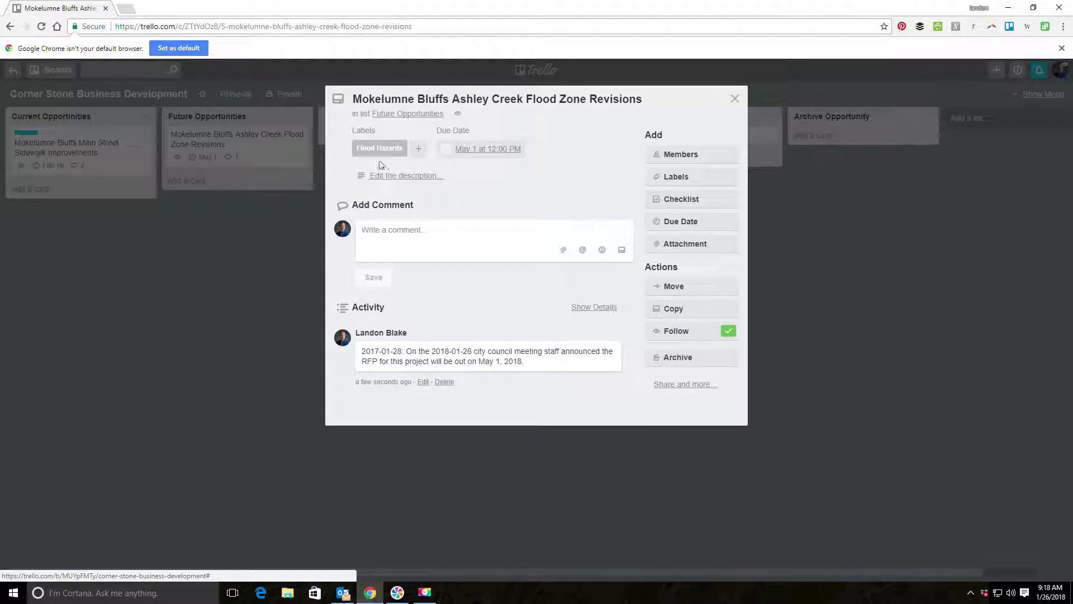
pyautogui.click(737, 97)
pyautogui.click(1043, 96)
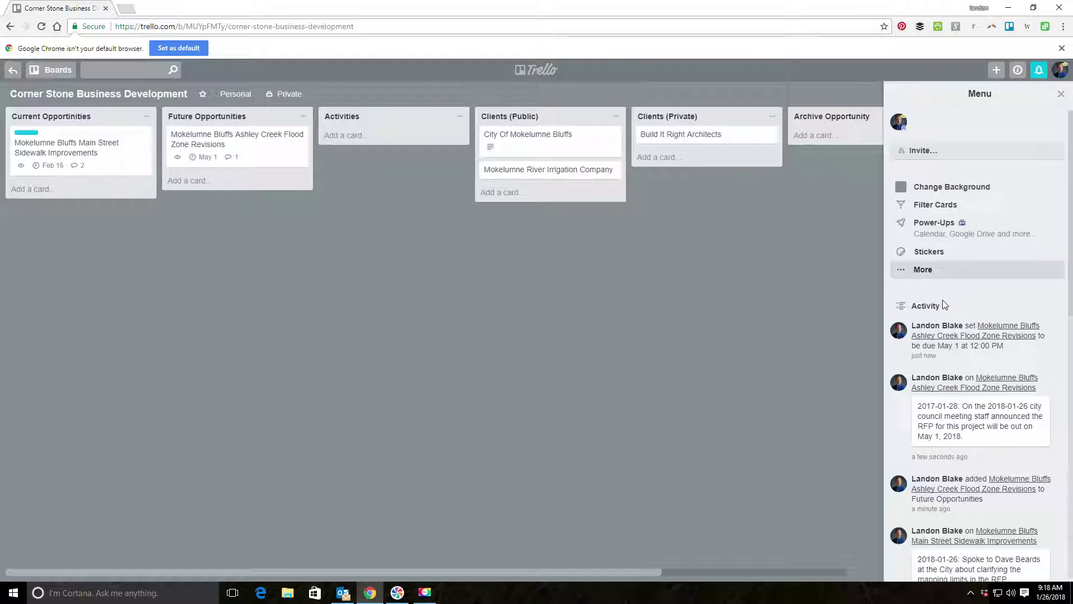
# Enable the Calendar and Planyway Calendar power-ups from the board menu's Power-Ups catalogue.
pyautogui.click(923, 270)
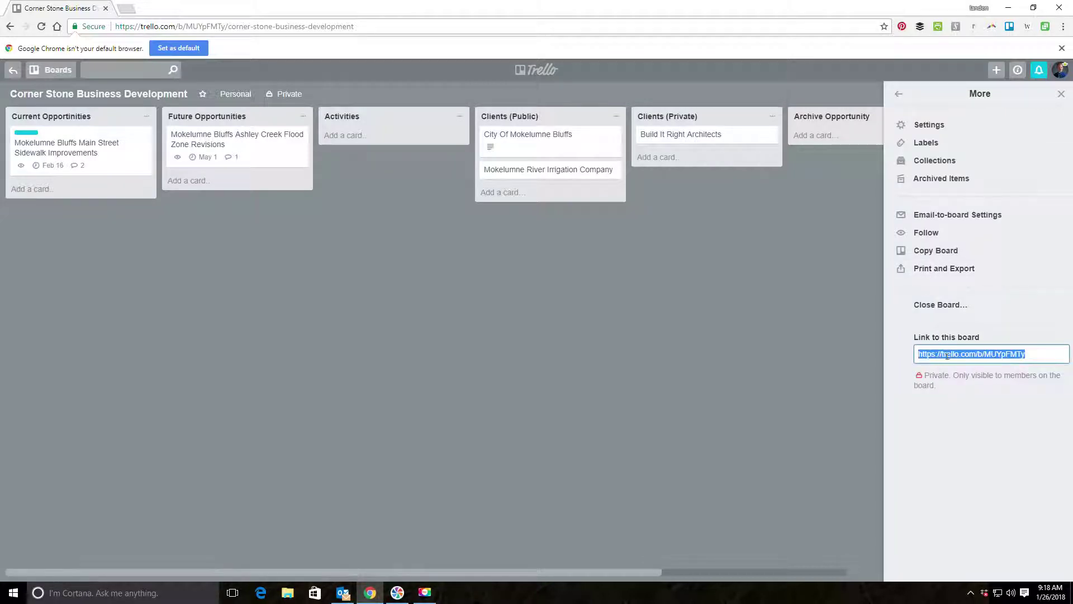
pyautogui.click(896, 95)
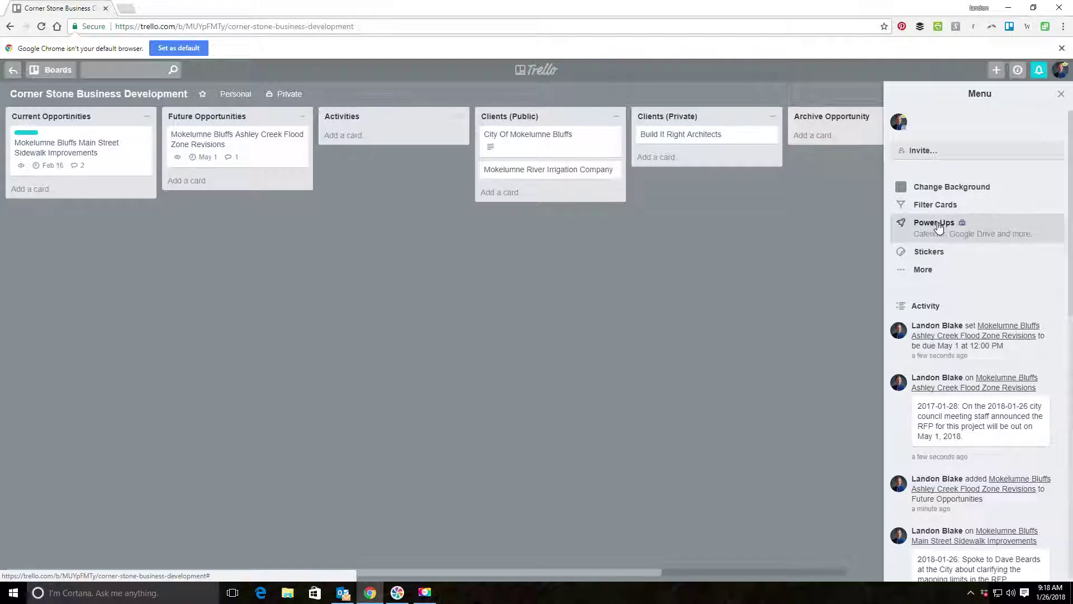
pyautogui.click(913, 229)
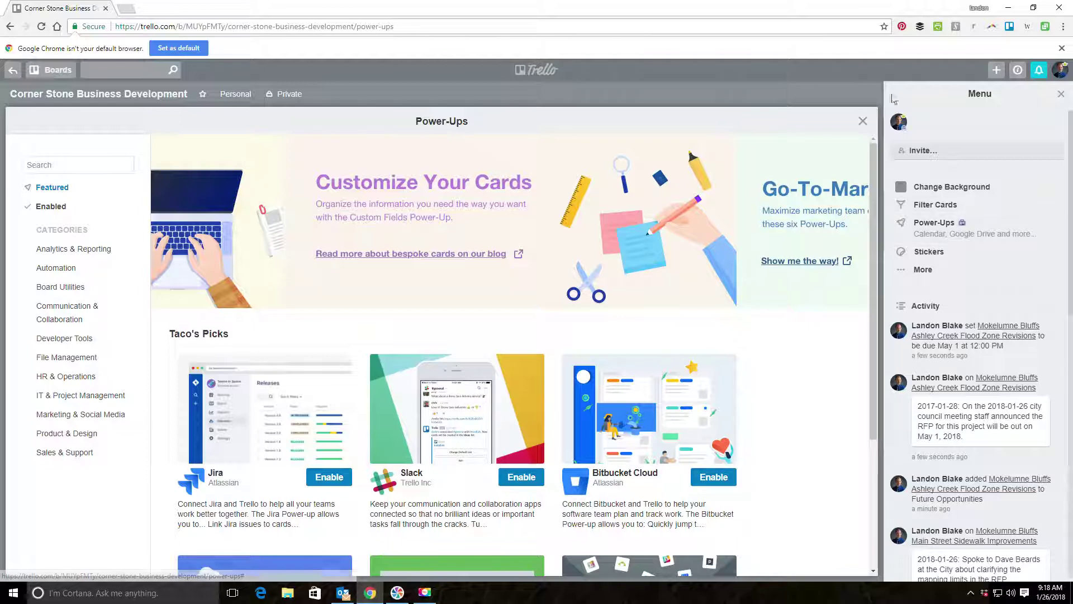
pyautogui.click(863, 121)
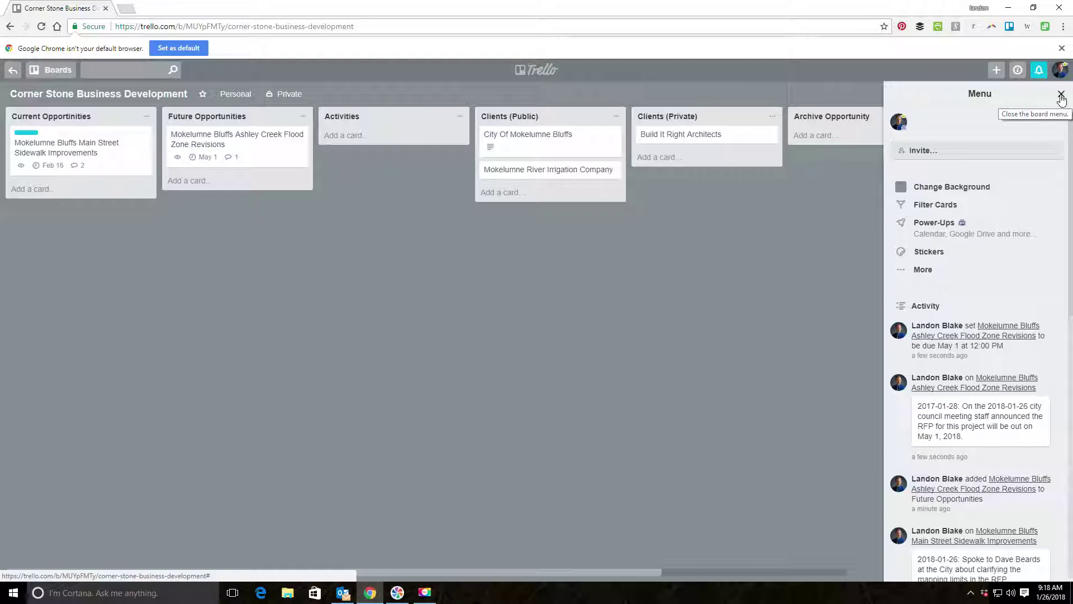
# Close the board menu panel, then reopen it.
pyautogui.click(922, 269)
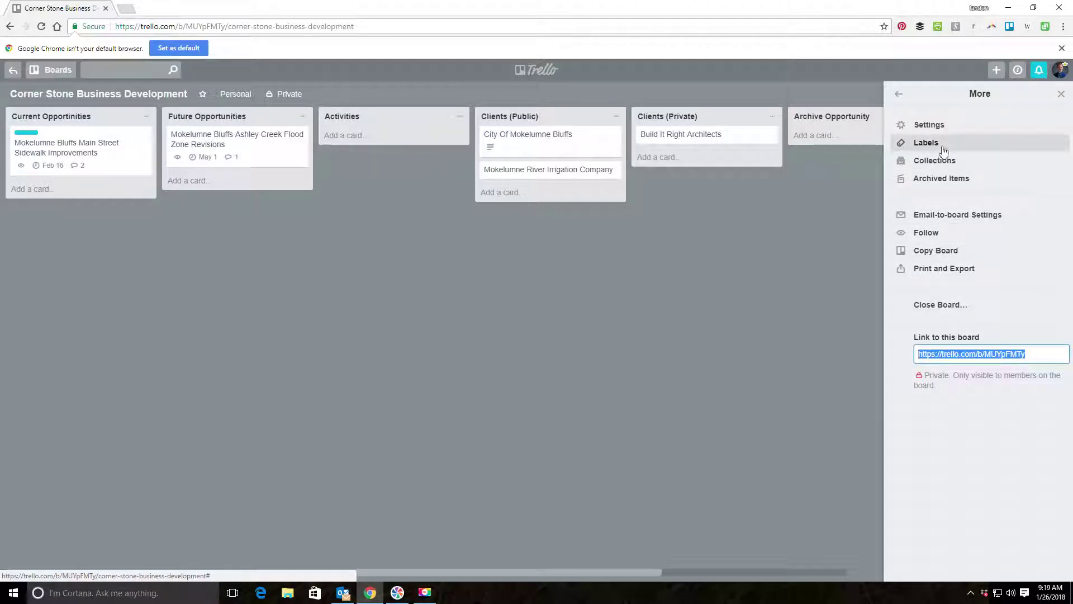
pyautogui.click(898, 93)
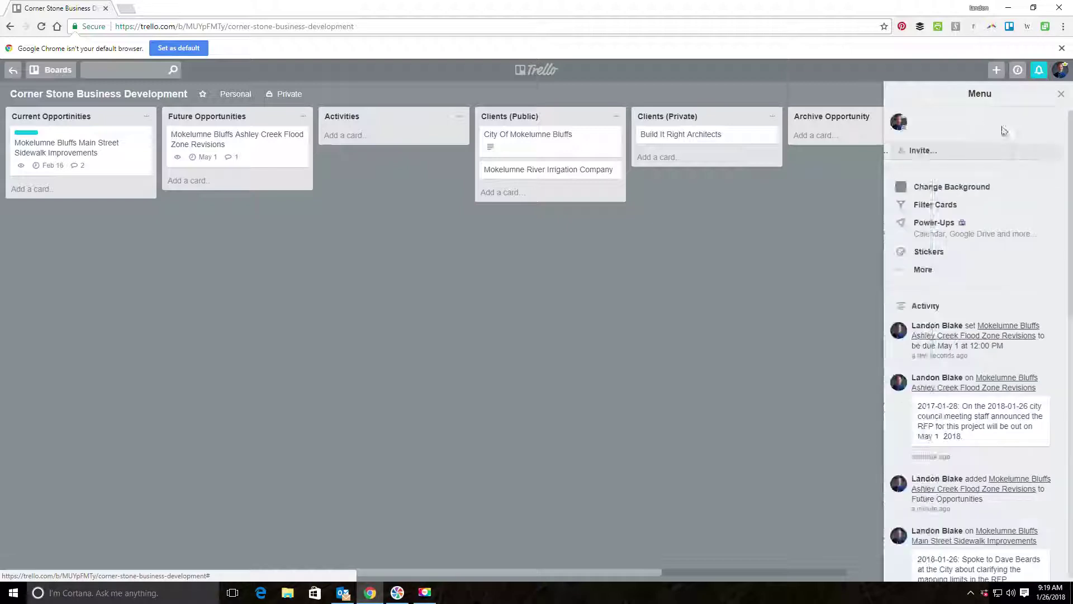
pyautogui.click(1060, 96)
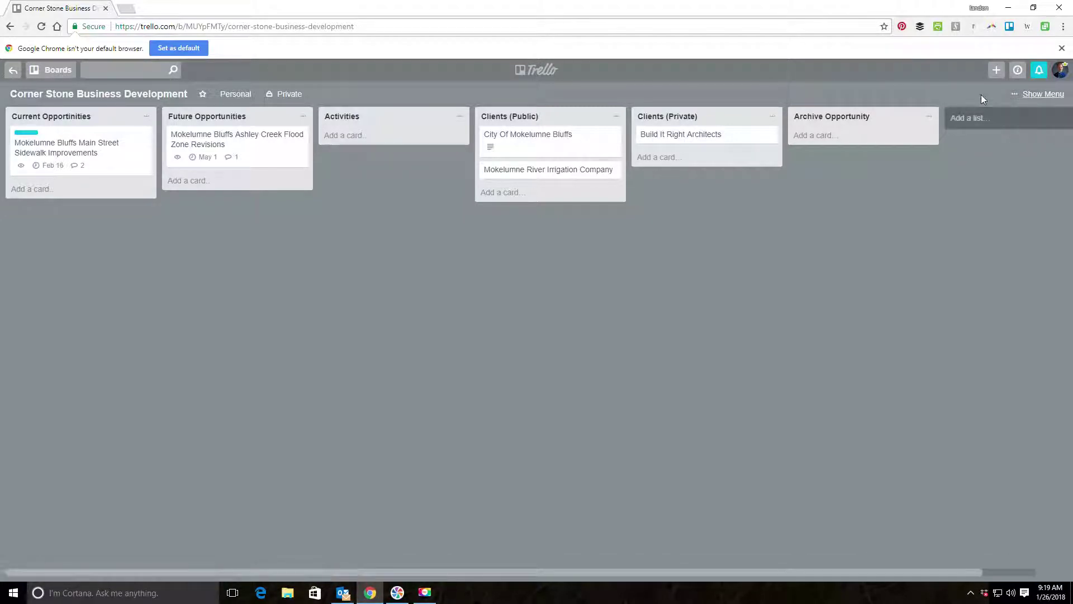
pyautogui.click(1018, 96)
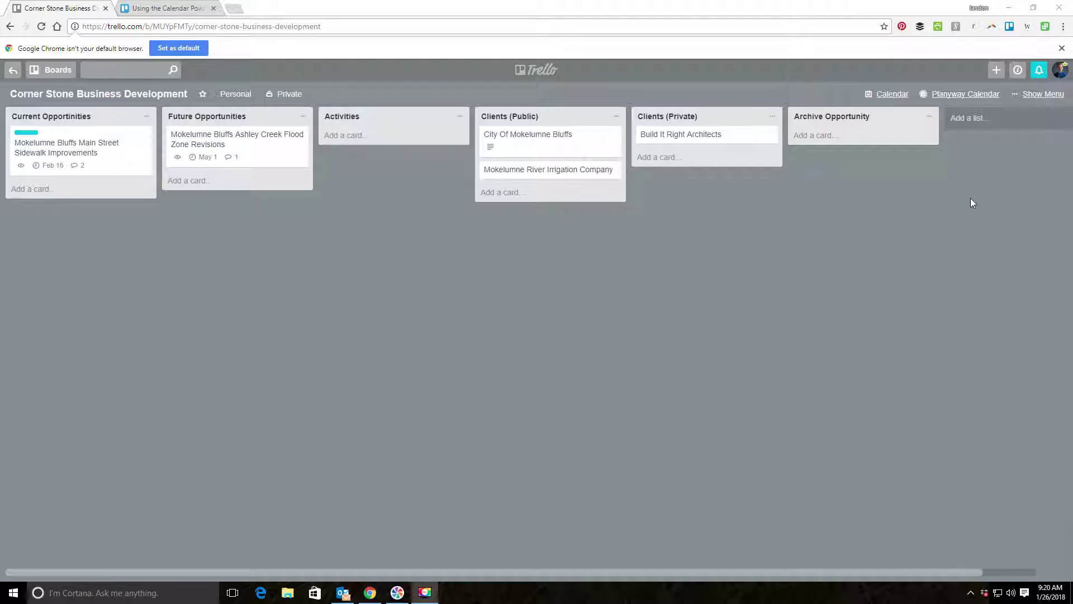
pyautogui.click(1041, 94)
# Search the Power-Ups catalogue for 'calendar' and 'custom fields' to confirm both are enabled, then close it.
pyautogui.click(940, 230)
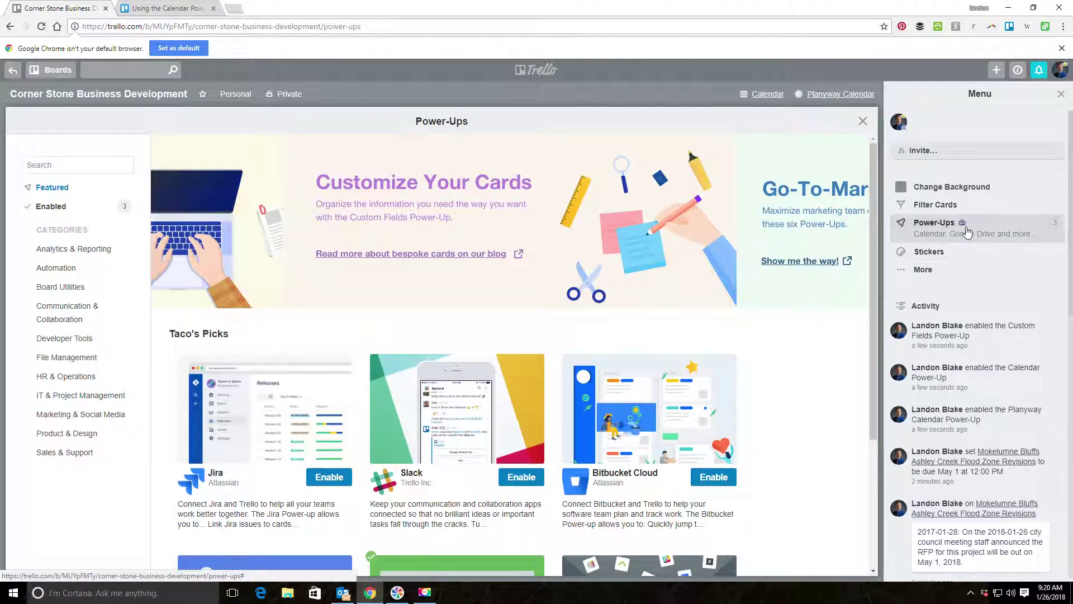
pyautogui.click(74, 167)
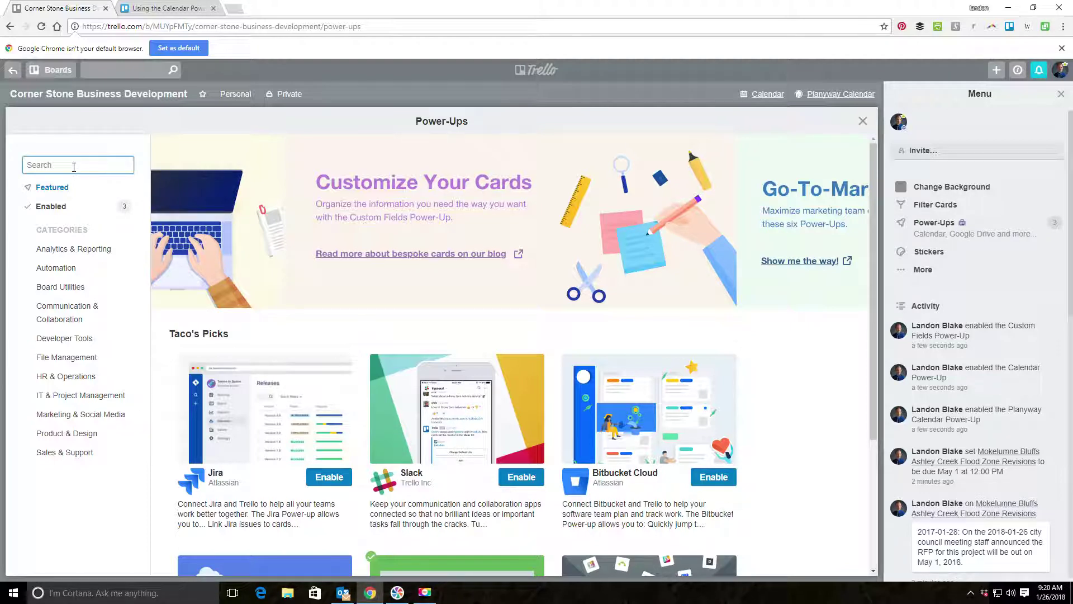
pyautogui.write('calendar')
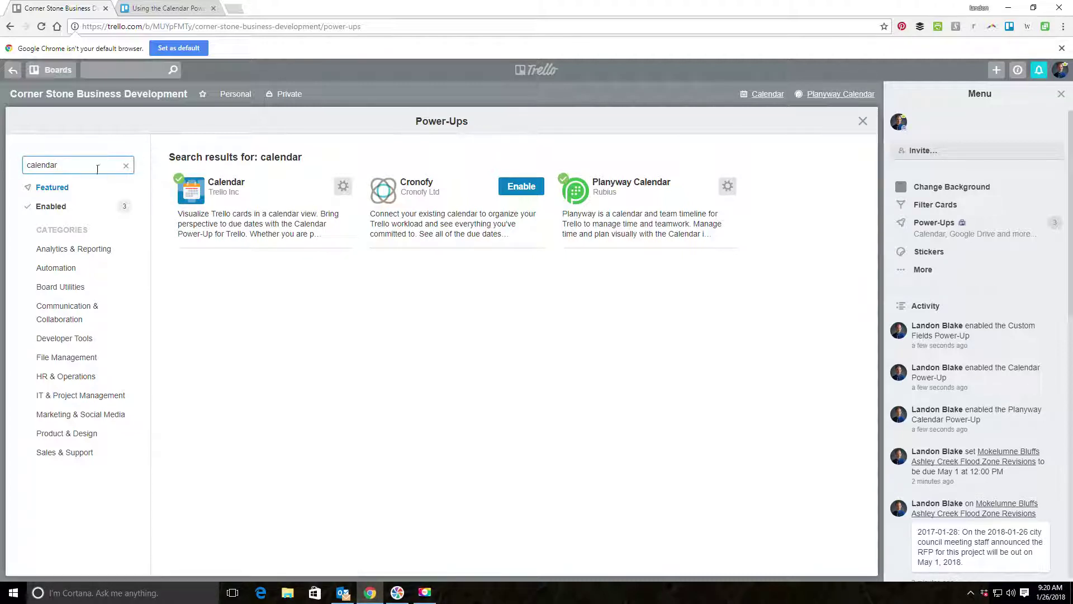
pyautogui.hotkey('ctrl', 'a')
pyautogui.write('power')
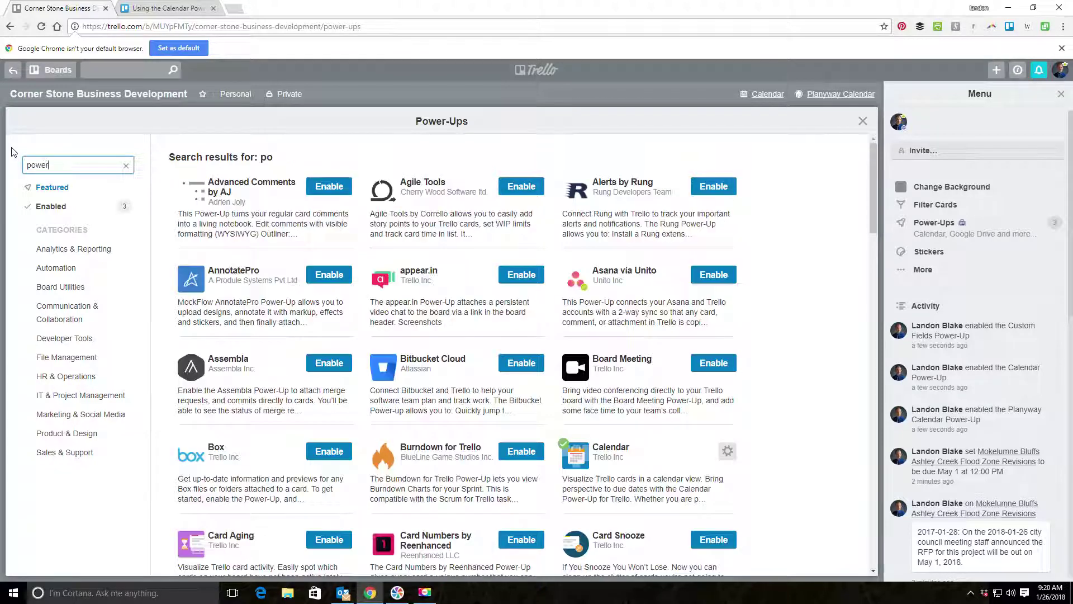
pyautogui.press('BackSpace')
pyautogui.press('BackSpace')
pyautogui.press('BackSpace')
pyautogui.press('BackSpace')
pyautogui.press('BackSpace')
pyautogui.write('custom fields')
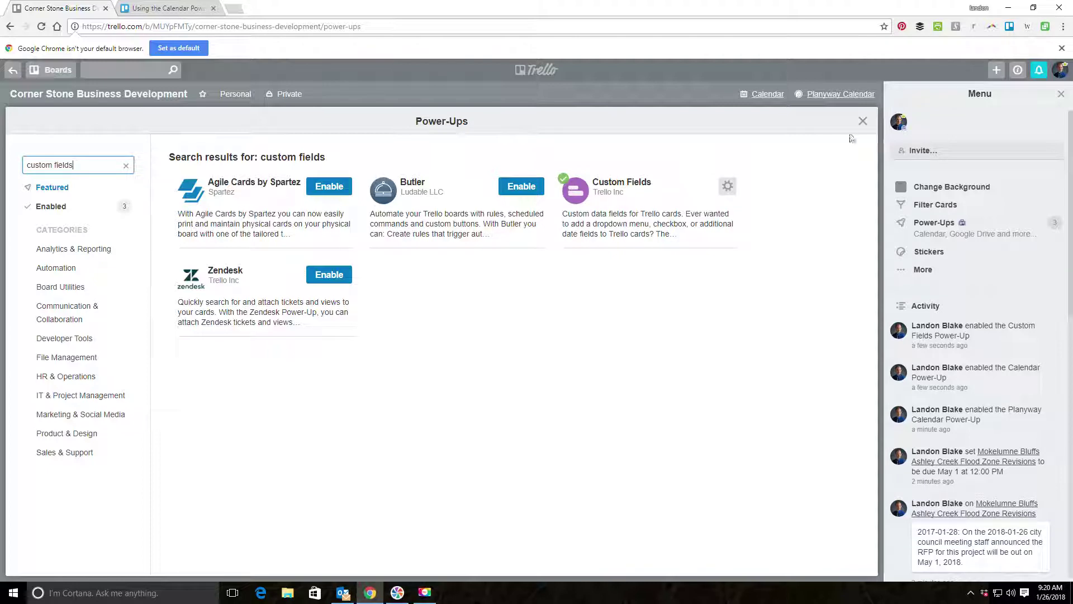
pyautogui.click(863, 121)
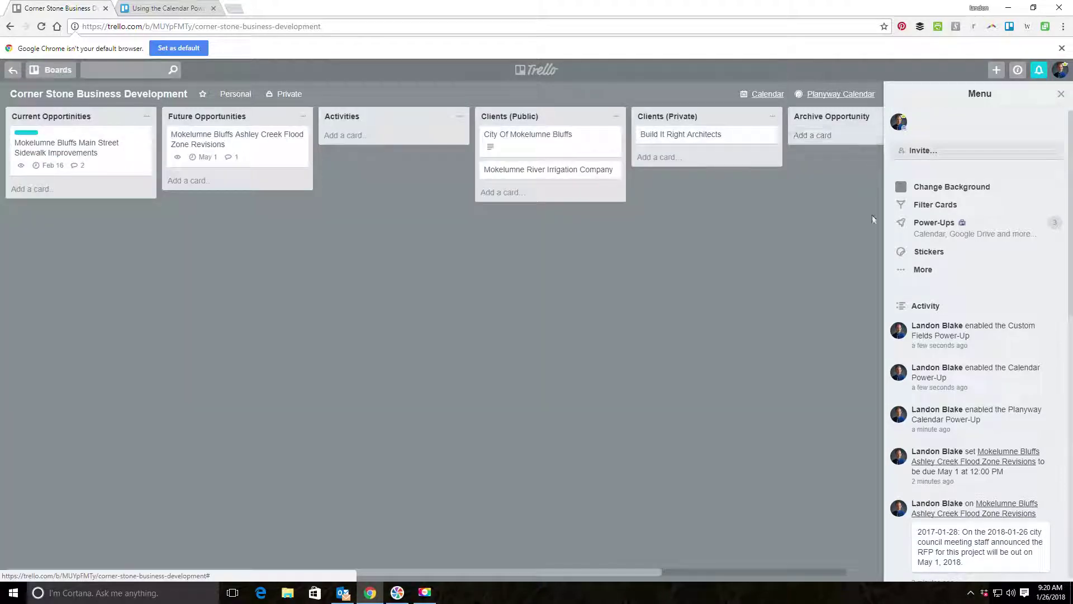
pyautogui.click(1061, 95)
# View the cards in the board Calendar, find the February 16 sidewalk card, then close the calendar.
pyautogui.click(894, 95)
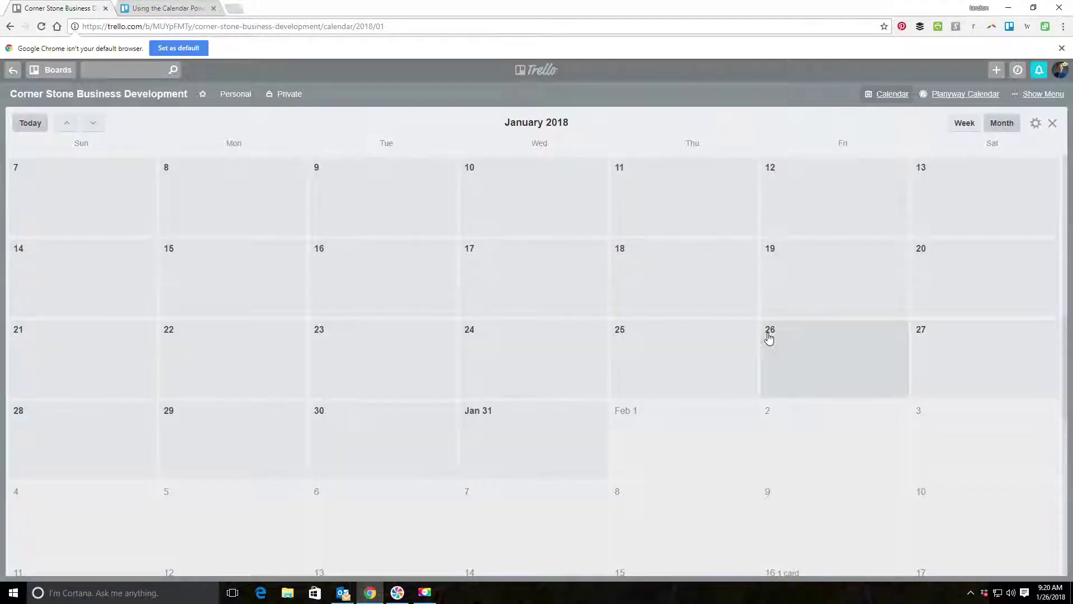
pyautogui.scroll(-5, 769, 337)
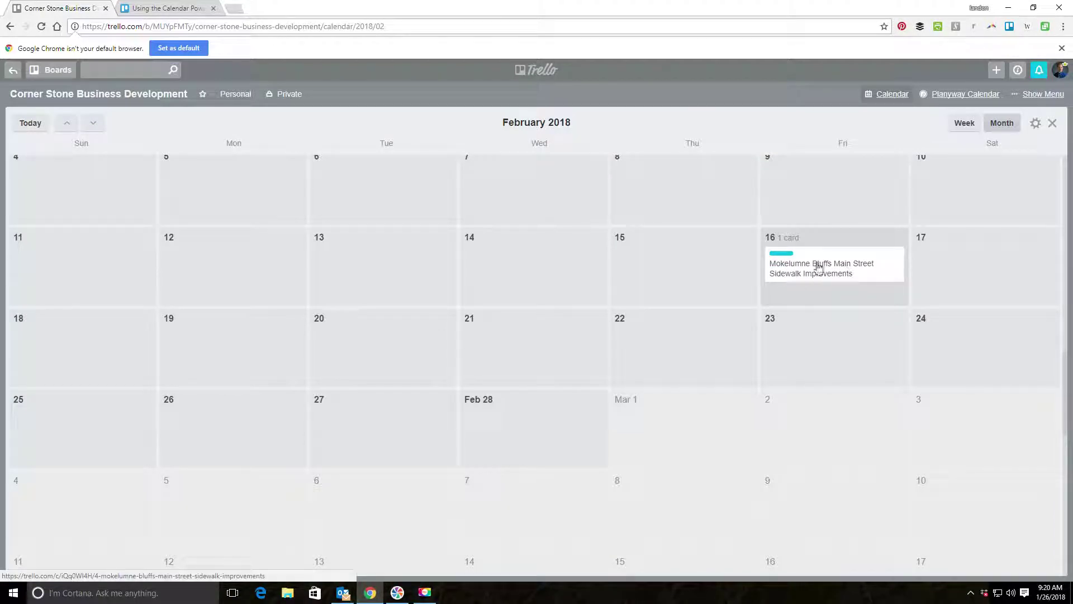
pyautogui.click(1052, 123)
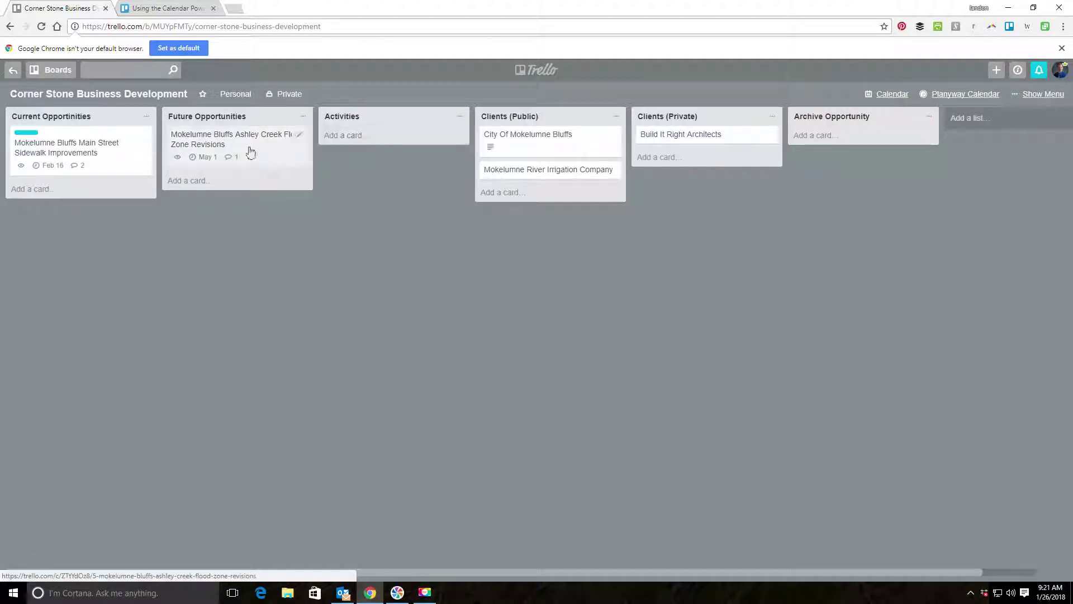
pyautogui.click(273, 146)
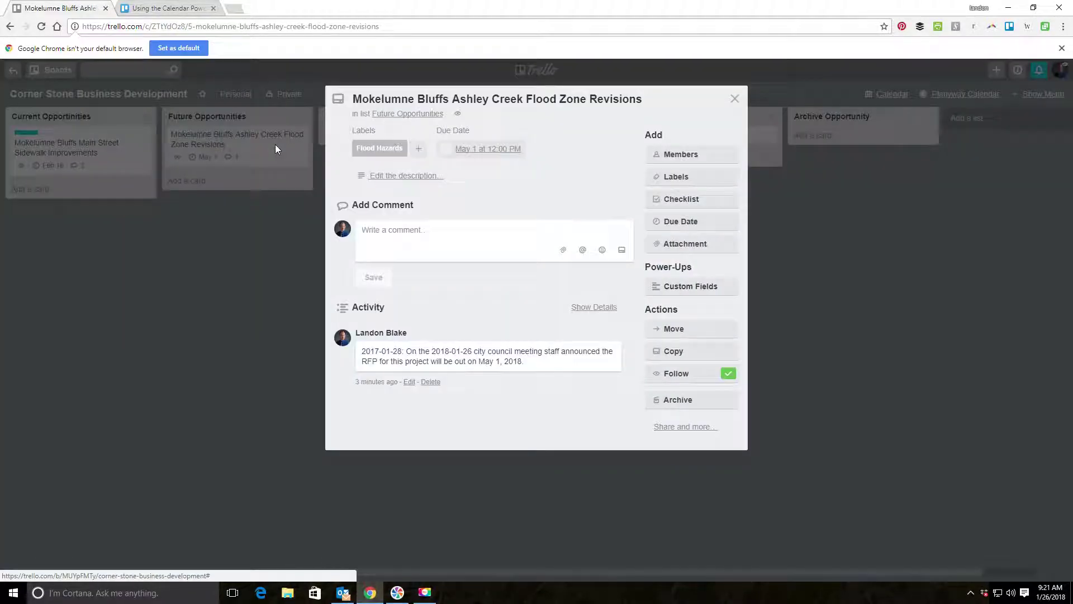
pyautogui.click(705, 290)
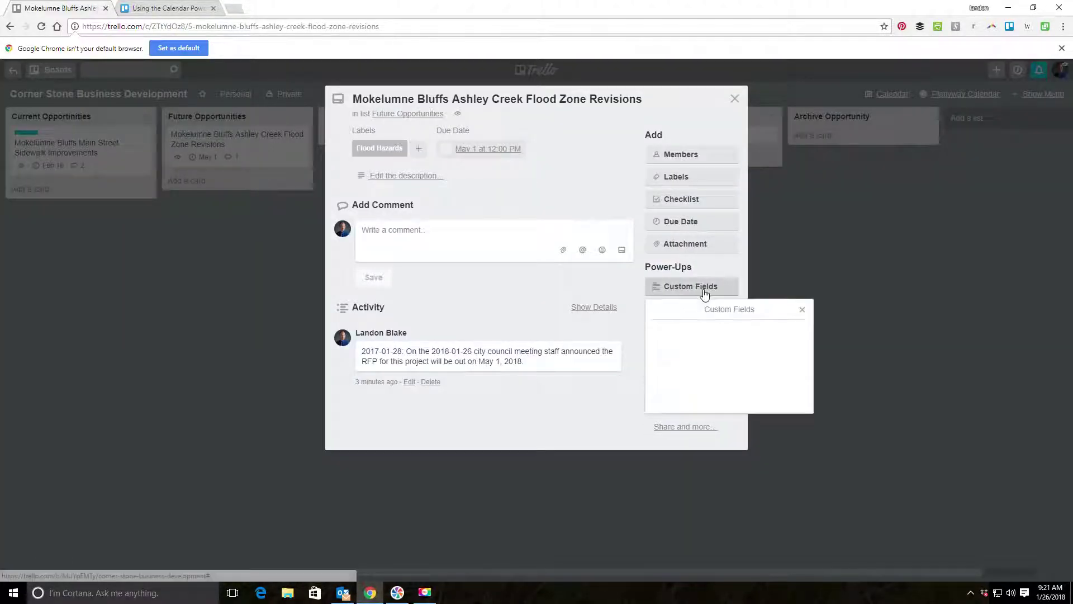
pyautogui.click(721, 402)
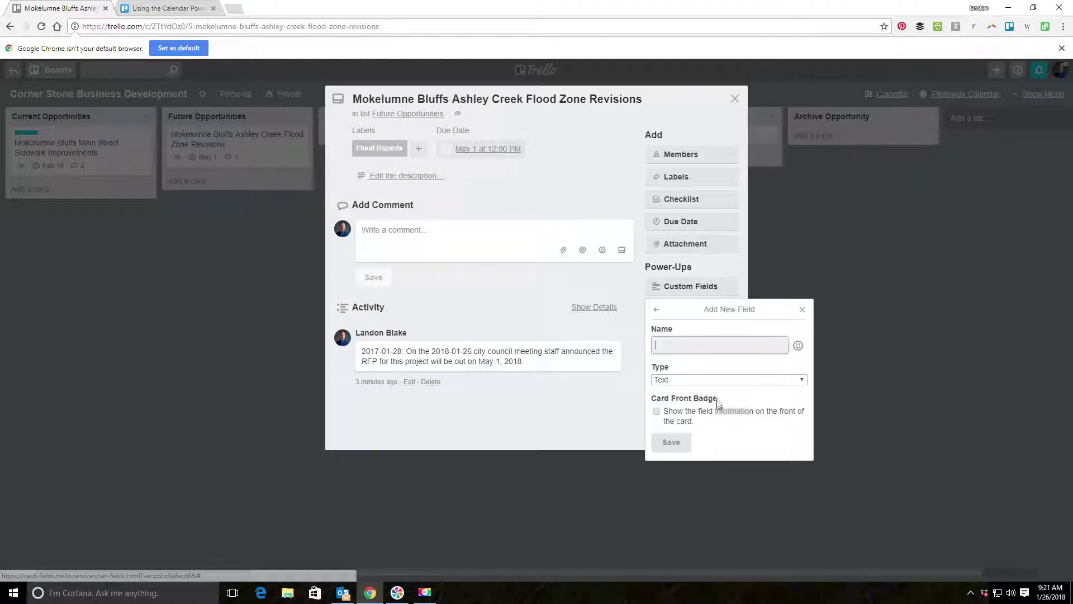
pyautogui.write('Last Day For Questions')
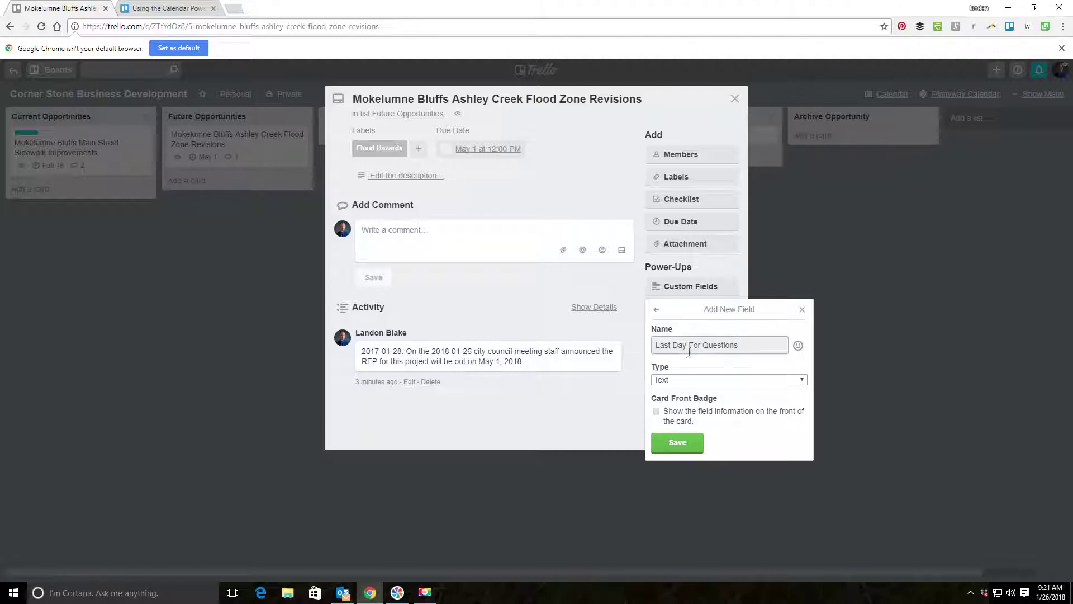
pyautogui.click(723, 378)
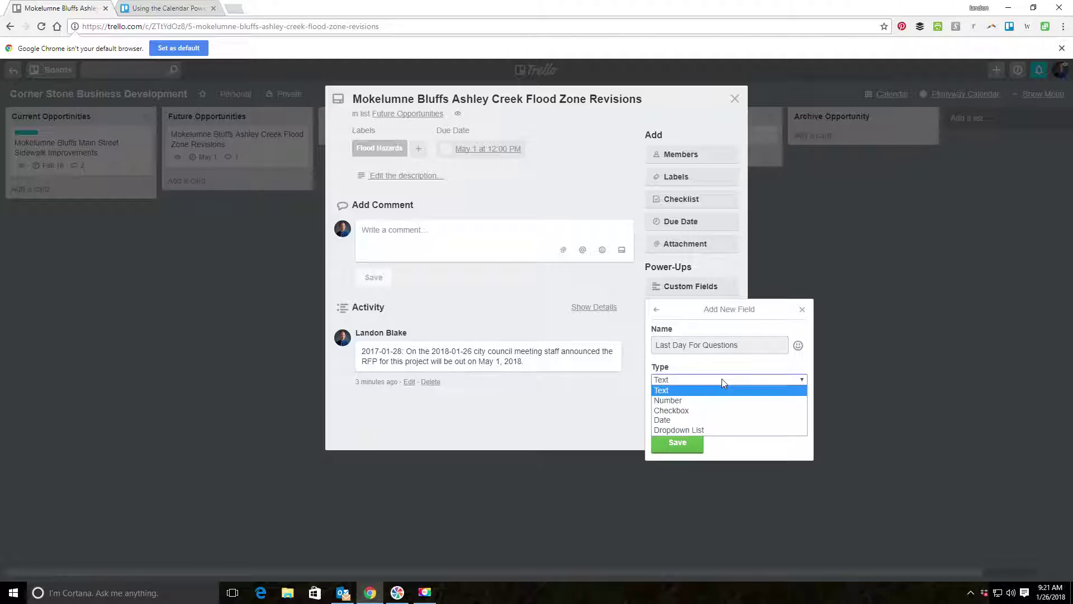
pyautogui.click(723, 380)
pyautogui.click(722, 379)
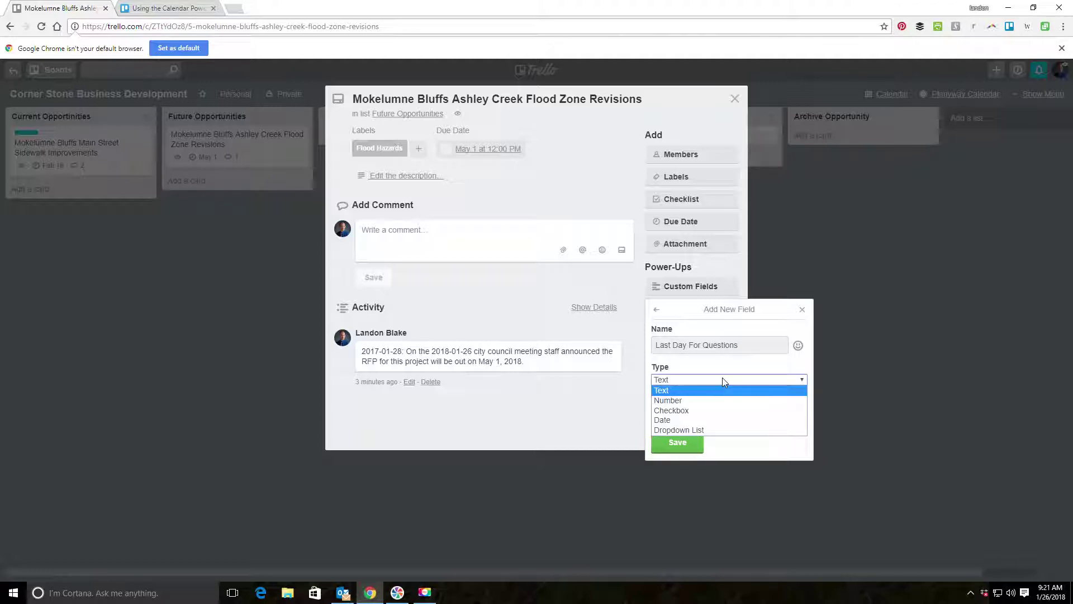
pyautogui.click(692, 419)
pyautogui.click(676, 444)
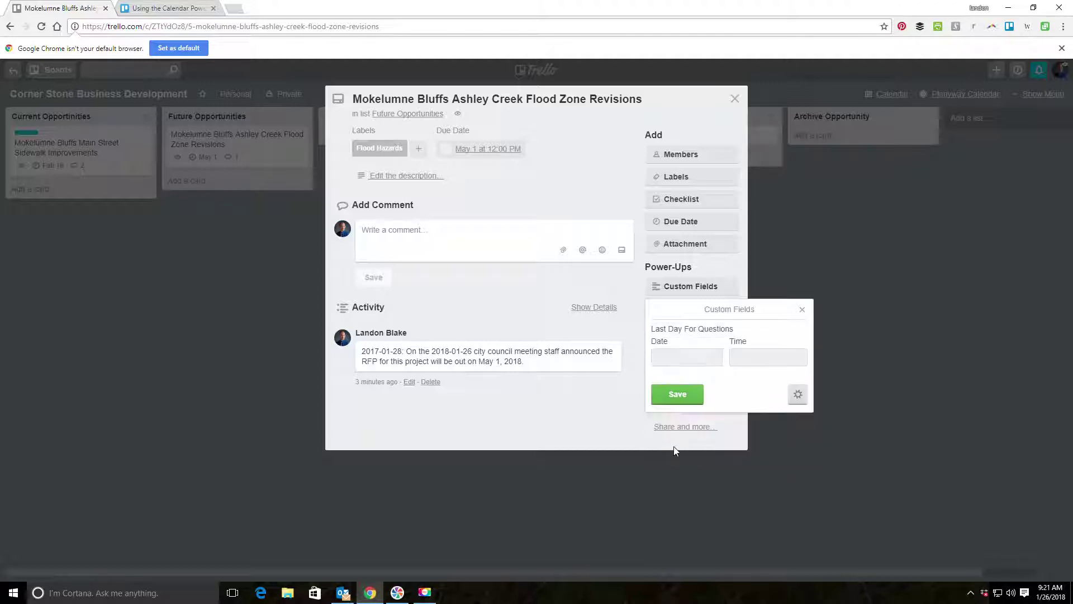
pyautogui.click(677, 395)
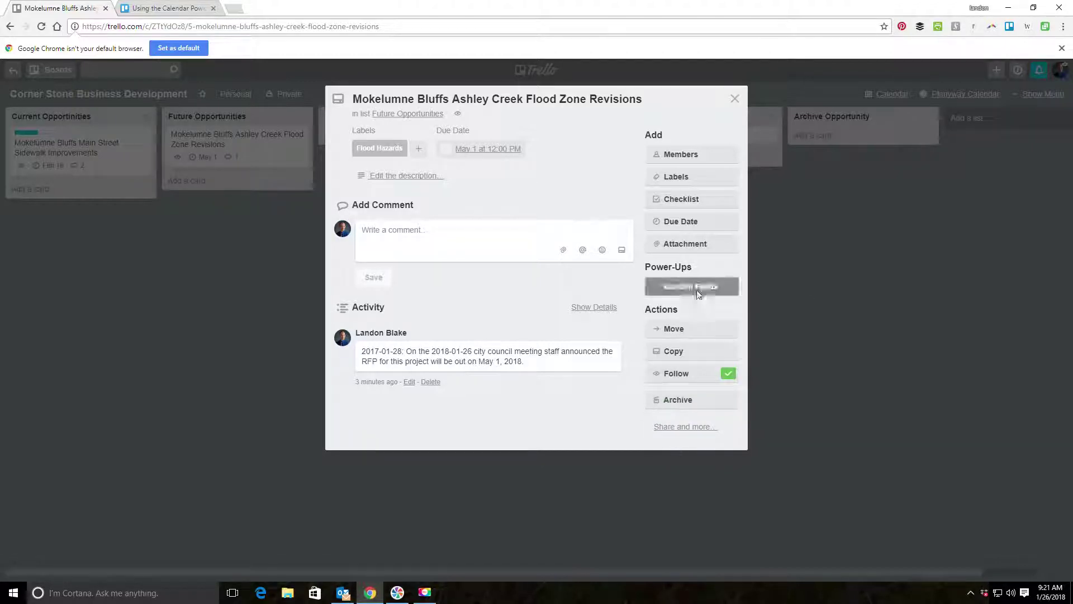
# Set Last Day For Questions to May 25, 2018 and close the card.
pyautogui.click(700, 286)
pyautogui.click(678, 362)
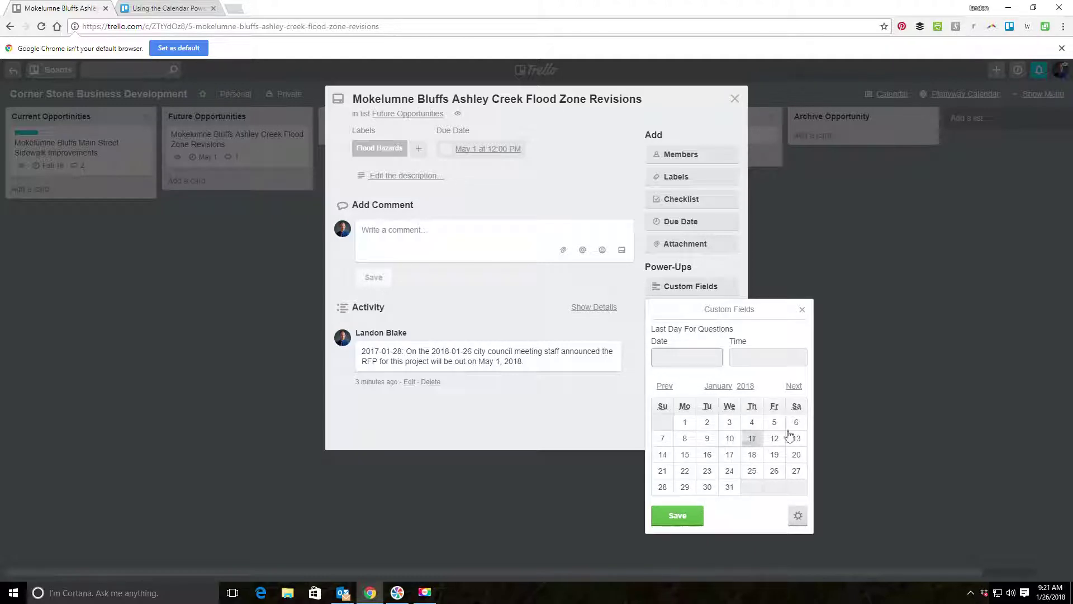
pyautogui.click(796, 387)
pyautogui.click(797, 388)
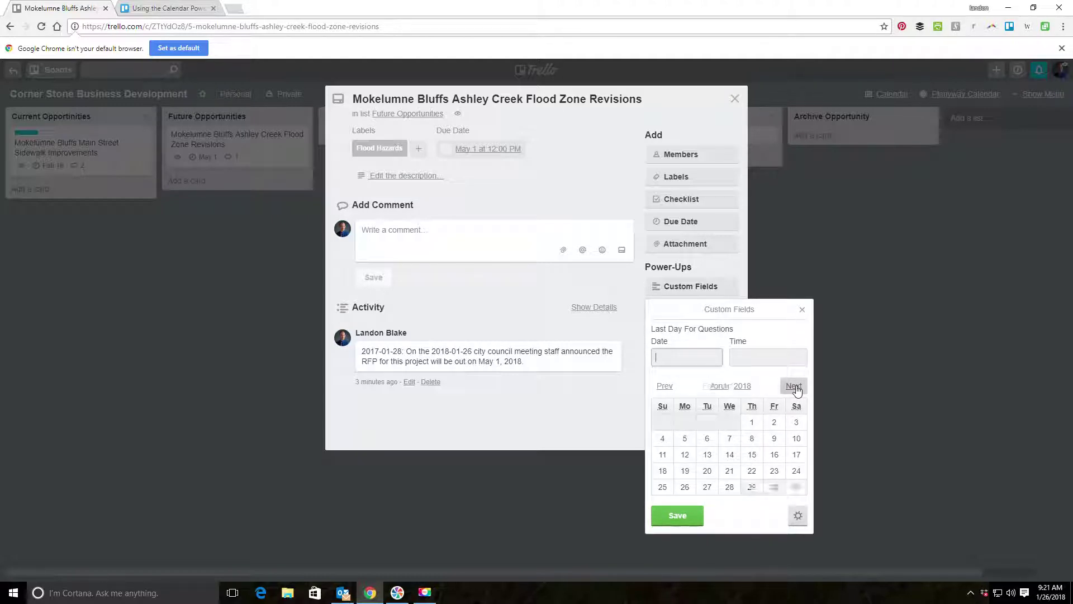
pyautogui.click(797, 389)
pyautogui.click(797, 389)
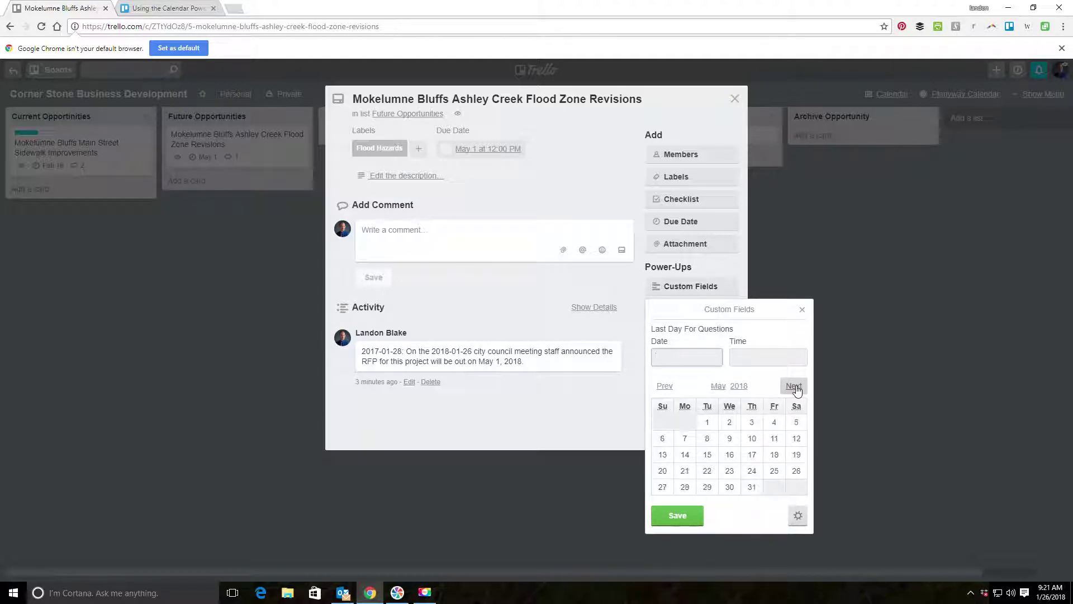
pyautogui.click(774, 470)
pyautogui.click(677, 387)
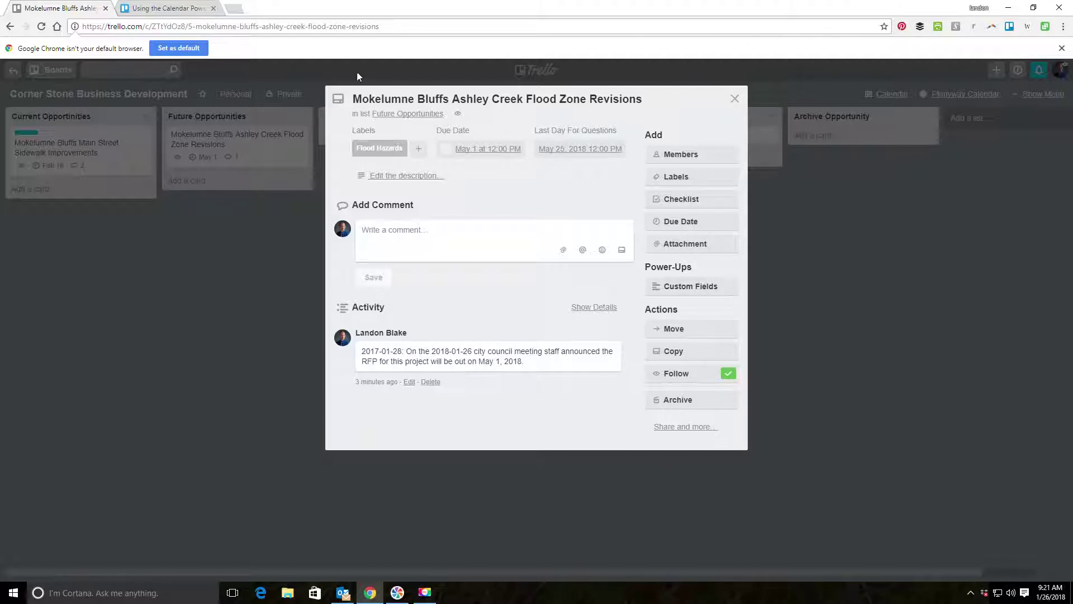
pyautogui.click(735, 99)
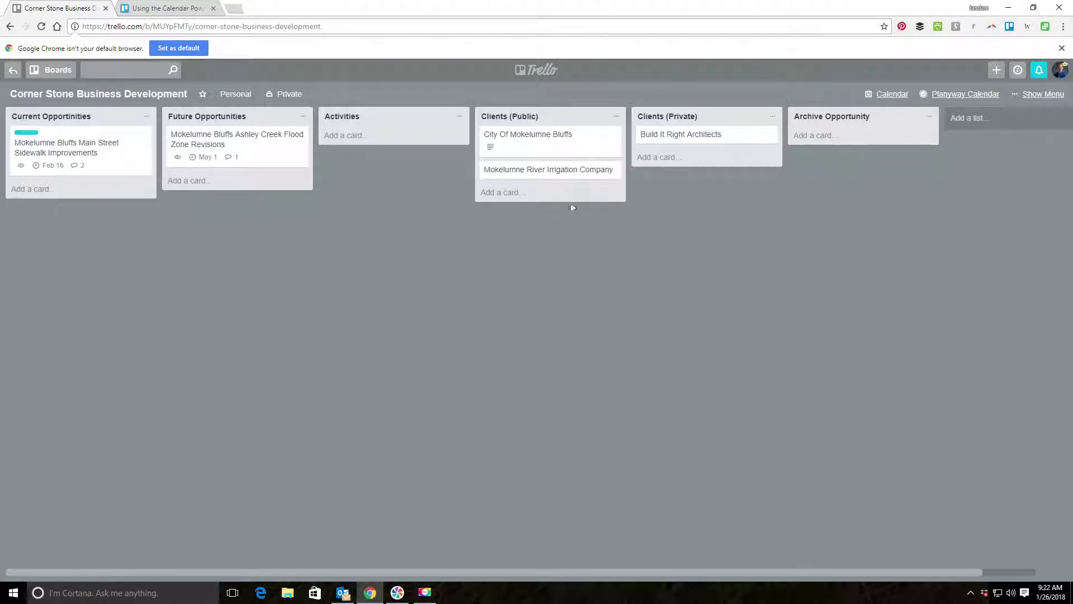
# Open the Mokelumne Bluffs Main Street Sidewalk Improvements card.
pyautogui.click(64, 151)
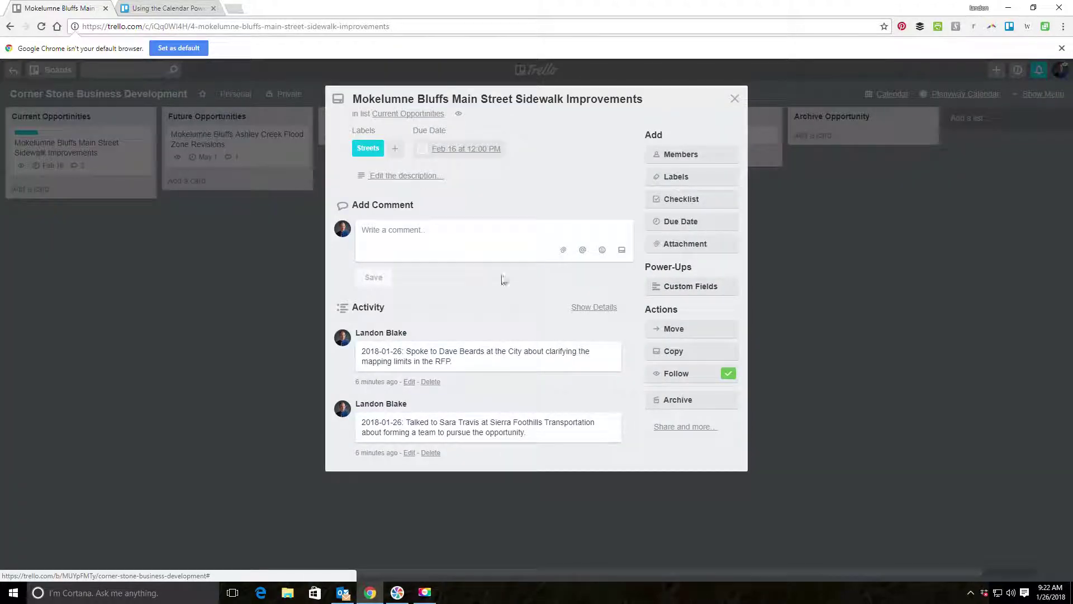
# Copy the sidewalk card's first comment, the 2018-01-26 RFP mapping-limits note, into a new Activities card.
pyautogui.tripleClick(421, 356)
pyautogui.hotkey('ctrl', 'c')
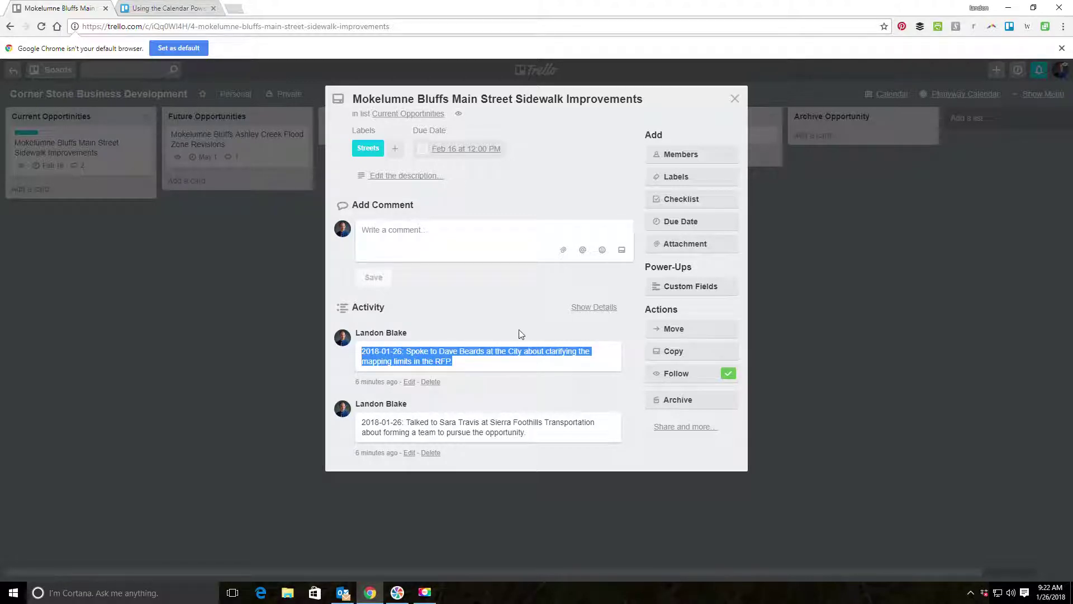
pyautogui.click(733, 99)
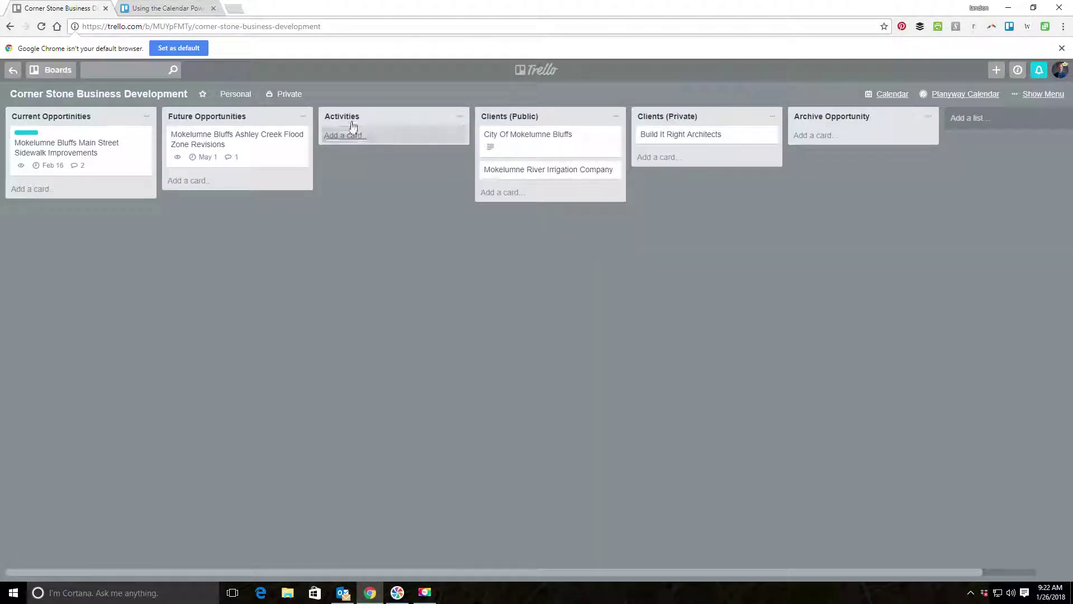
pyautogui.click(332, 137)
pyautogui.hotkey('ctrl', 'v')
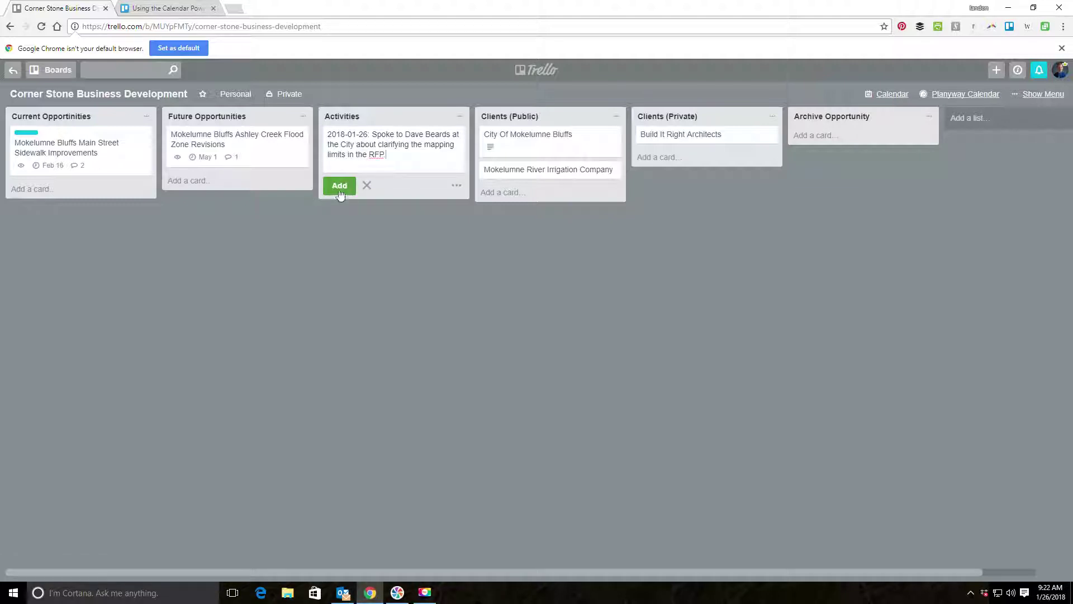
pyautogui.click(338, 185)
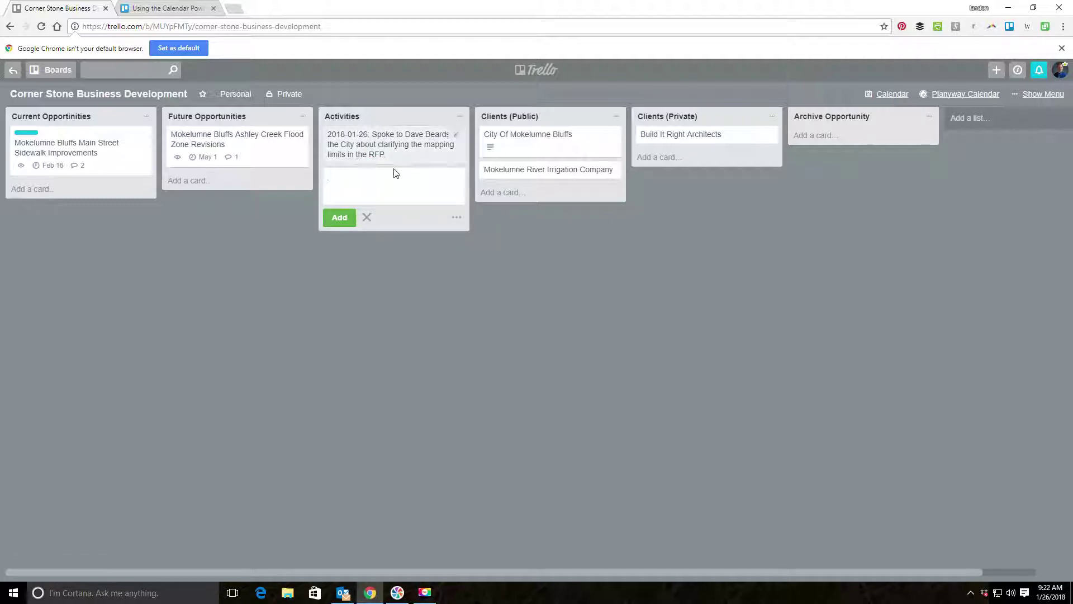
# Post the same RFP mapping-limits note as a comment on the City Of Mokelumne Bluffs card.
pyautogui.click(537, 146)
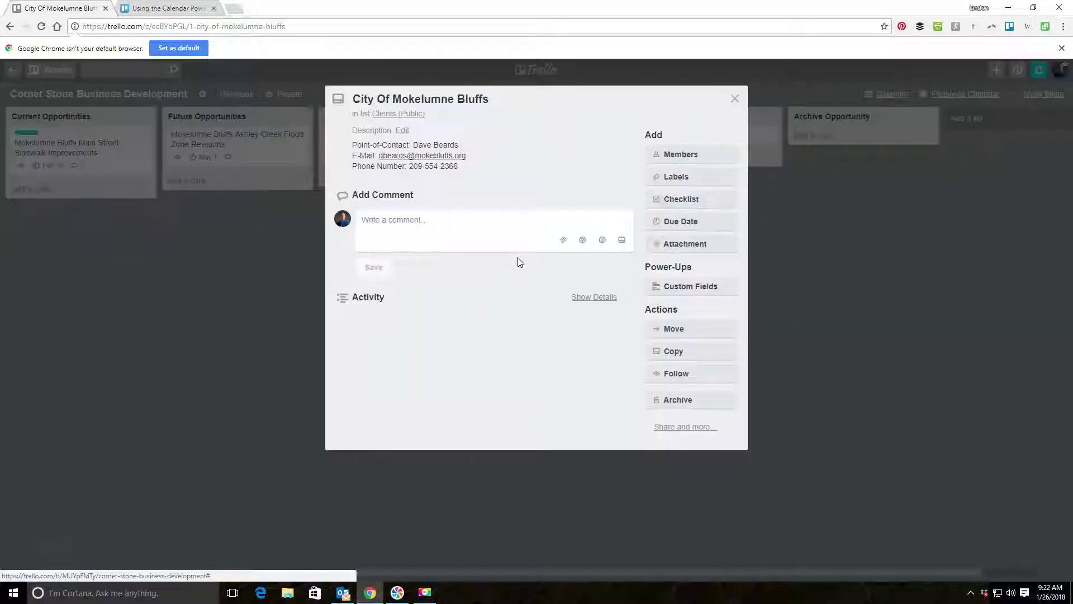
pyautogui.click(403, 235)
pyautogui.hotkey('ctrl', 'v')
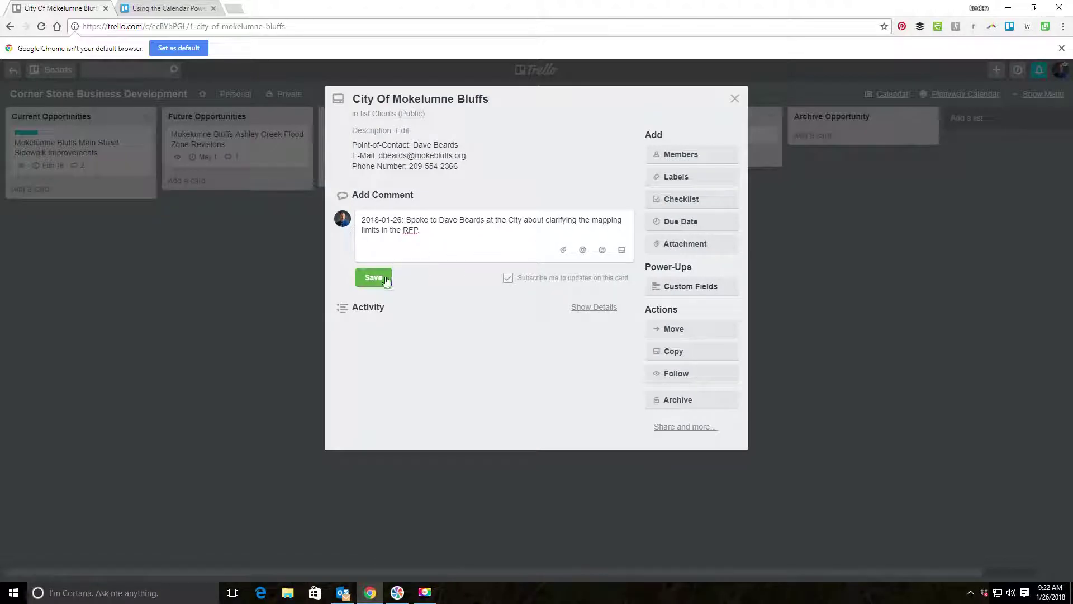
pyautogui.click(378, 280)
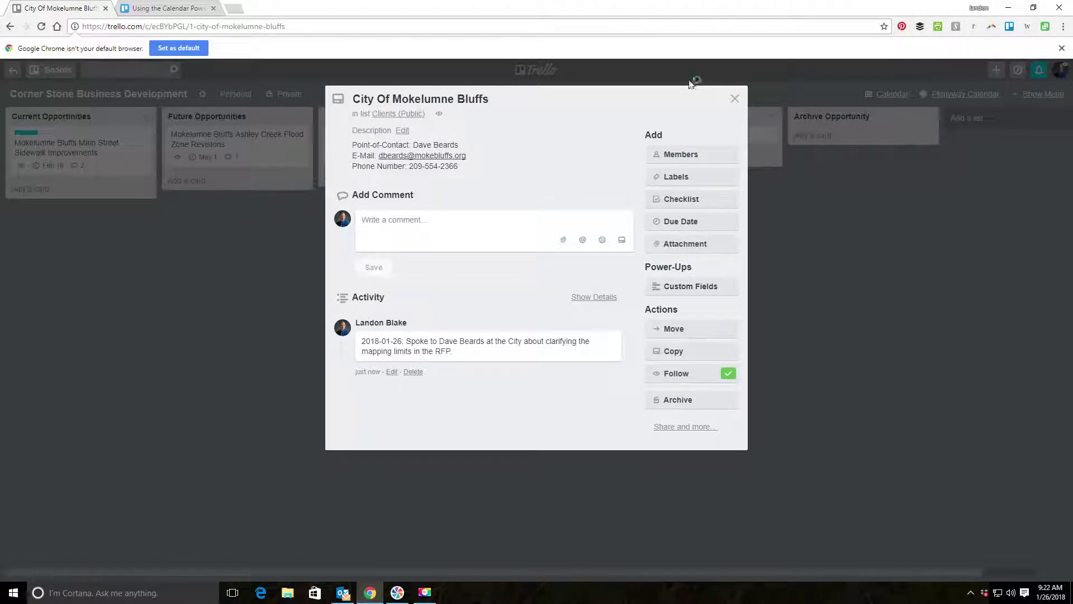
pyautogui.click(732, 99)
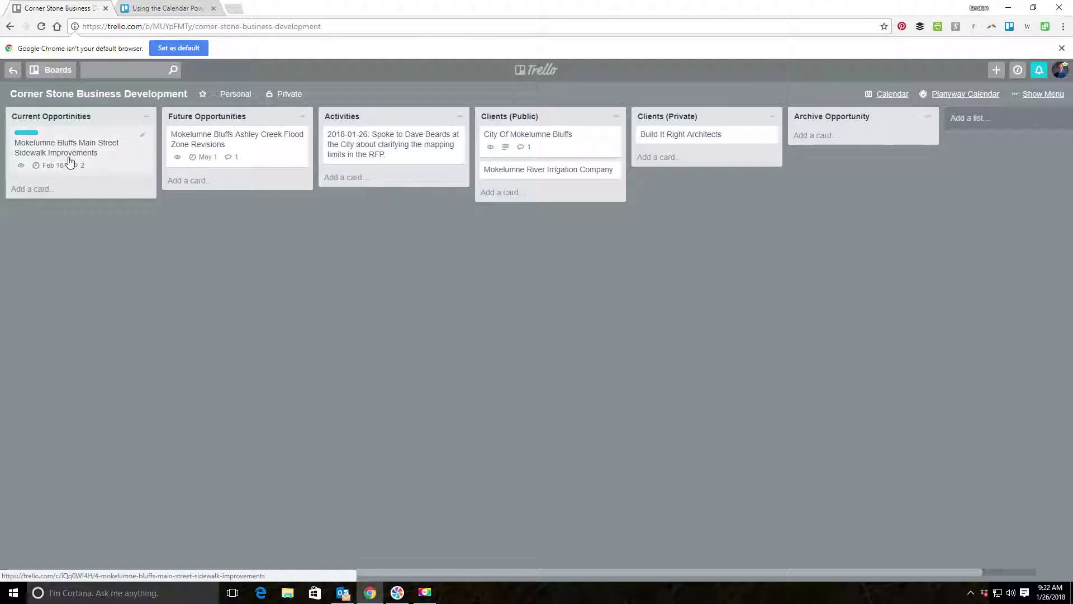
# Copy the 2018-01-26 Sierra Foothills Transportation teaming note from the sidewalk card into a second Activities card.
pyautogui.click(208, 152)
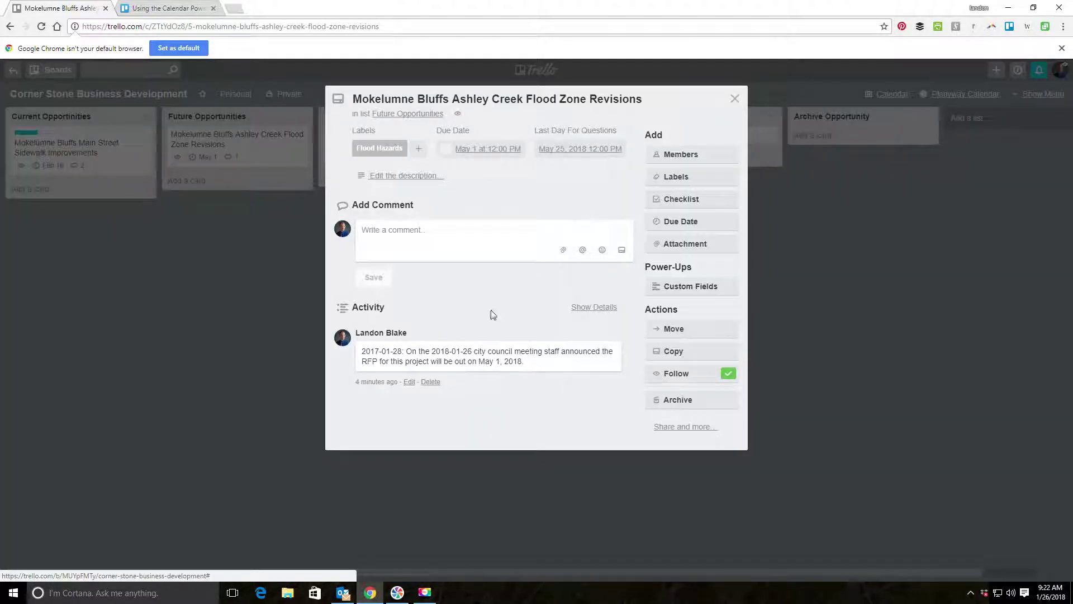
pyautogui.click(734, 99)
pyautogui.click(84, 148)
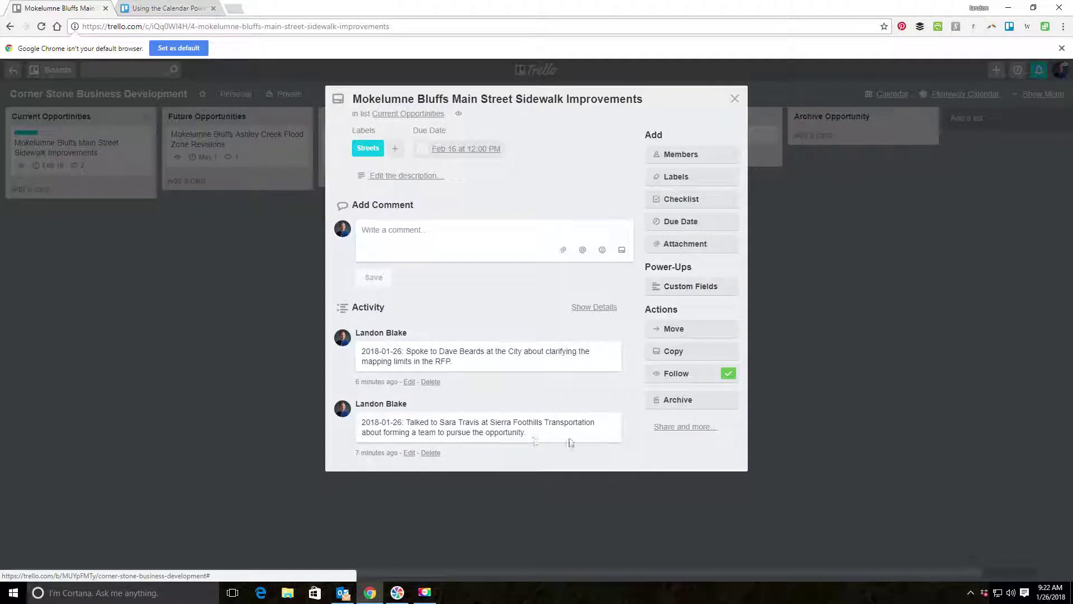
pyautogui.moveTo(548, 431); pyautogui.dragTo(346, 426)
pyautogui.hotkey('ctrl', 'c')
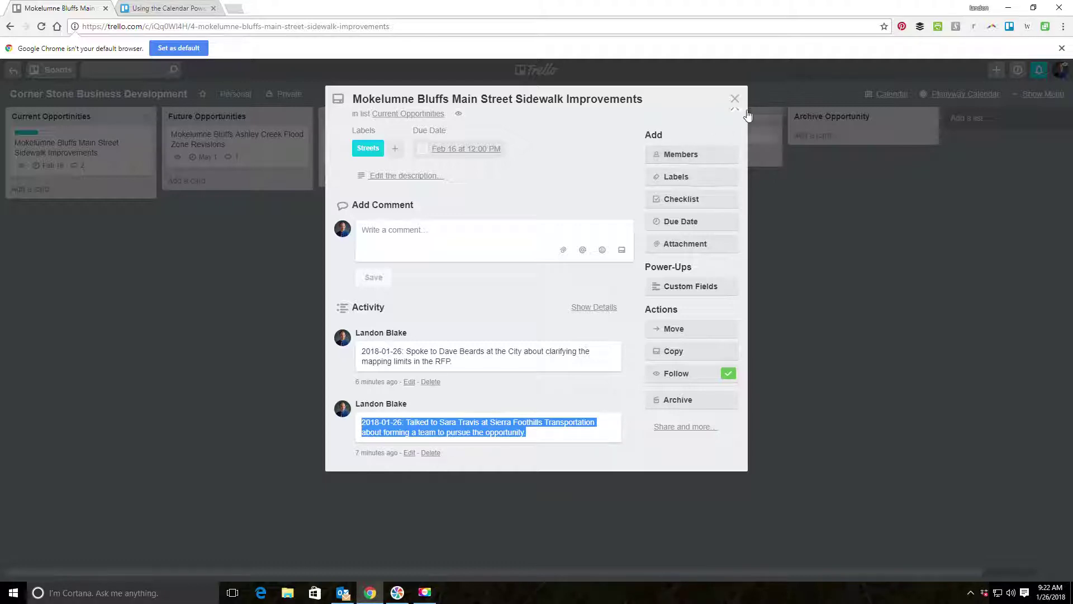
pyautogui.click(734, 99)
pyautogui.click(536, 150)
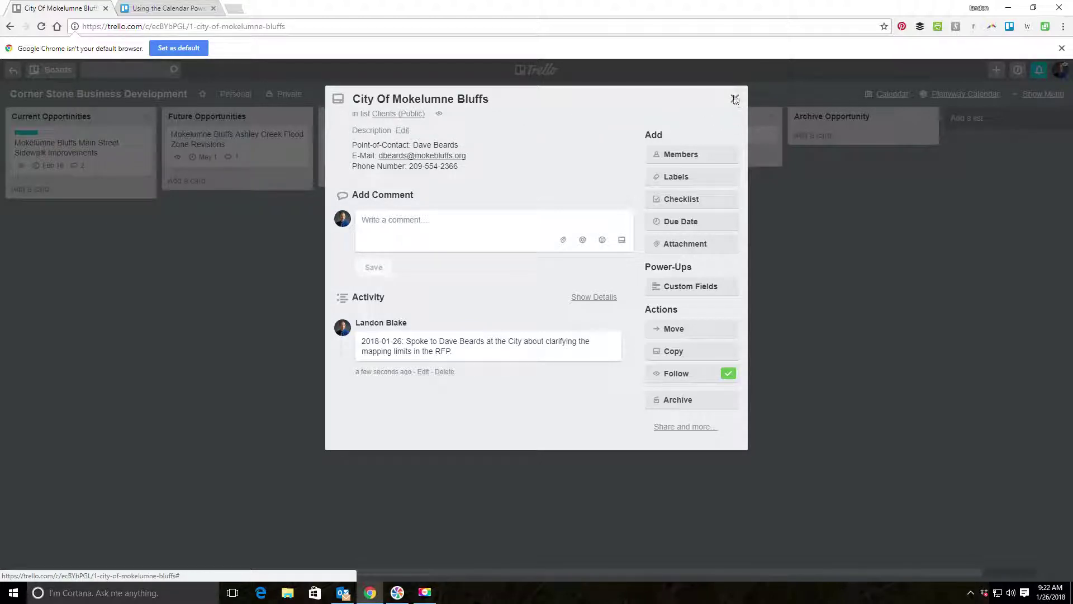
pyautogui.click(734, 100)
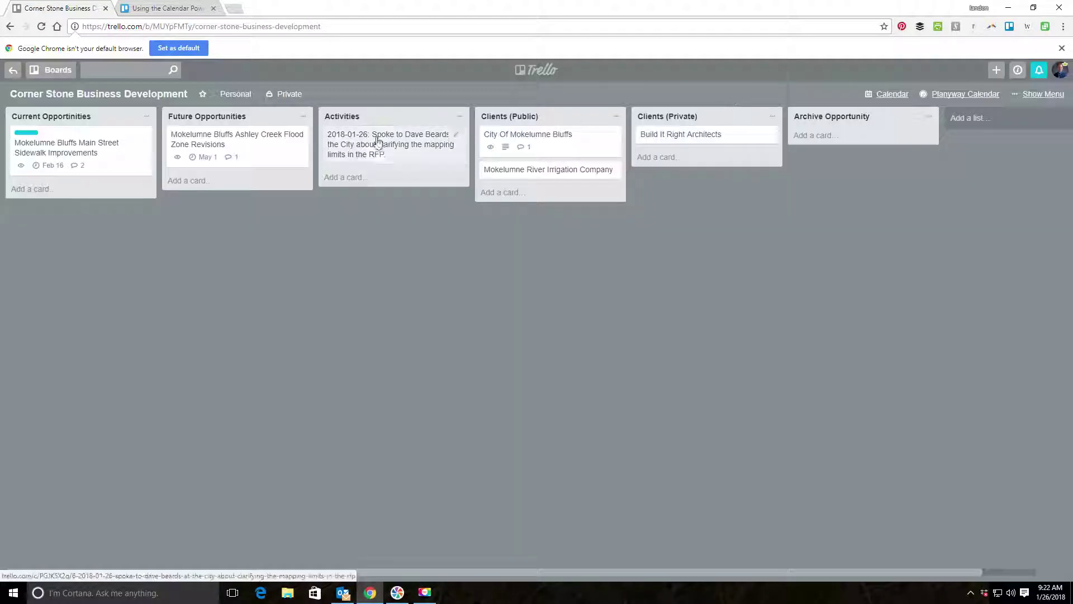
pyautogui.click(340, 181)
pyautogui.hotkey('ctrl', 'v')
pyautogui.click(339, 239)
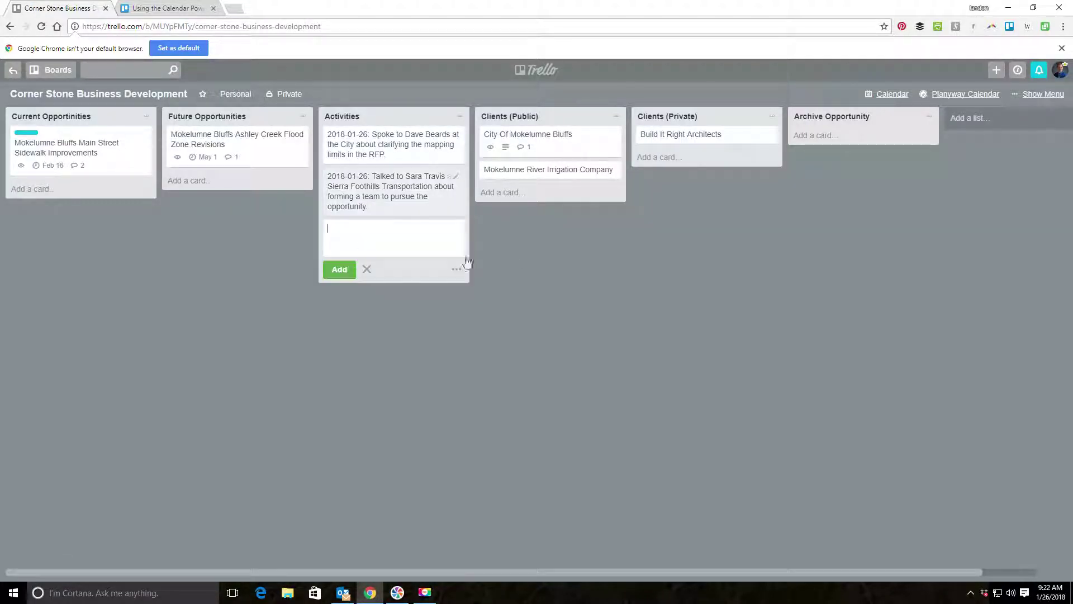
# Add a 'Business Partners' list and move it between the two client lists.
pyautogui.click(953, 119)
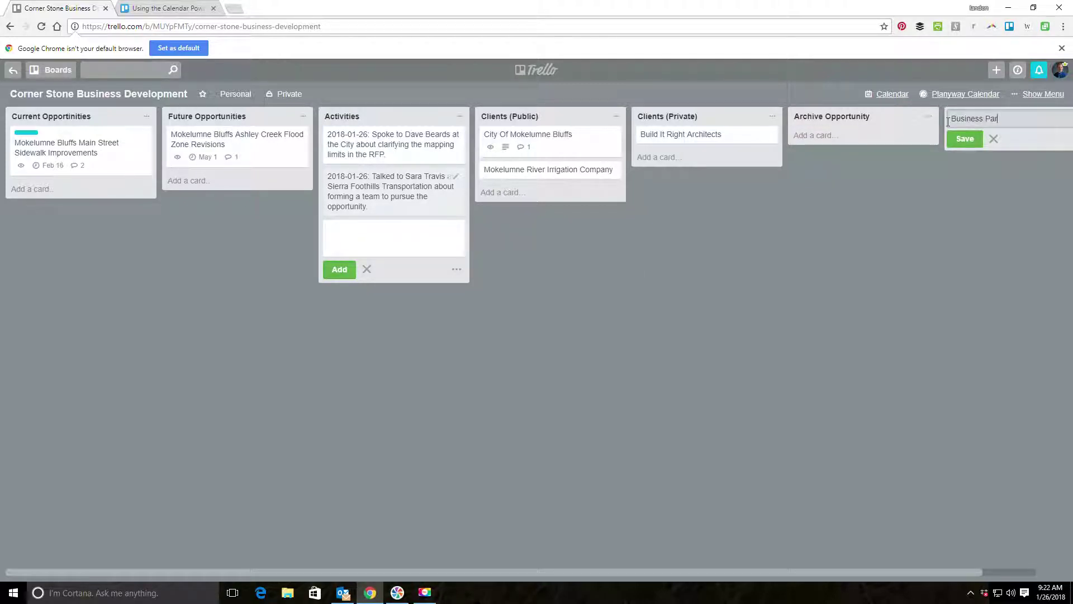
pyautogui.write('Business Partners')
pyautogui.press('Return')
pyautogui.moveTo(826, 117); pyautogui.dragTo(658, 113)
# Add a 'Sierra Foothills Transportions' card to Business Partners with the teaming note as its comment.
pyautogui.click(611, 135)
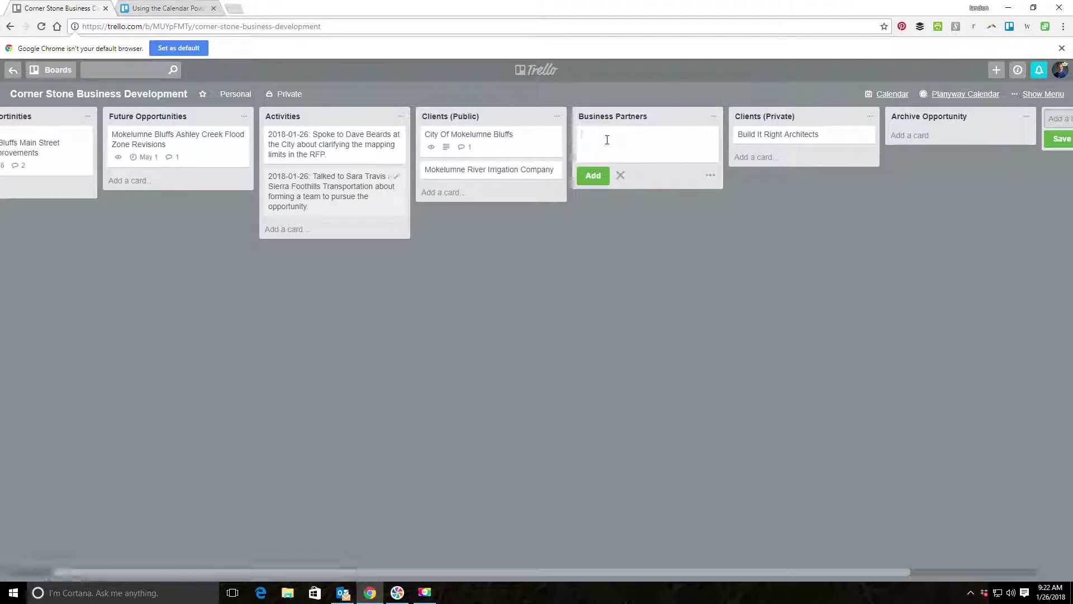
pyautogui.write('Sierra Foothills Tra')
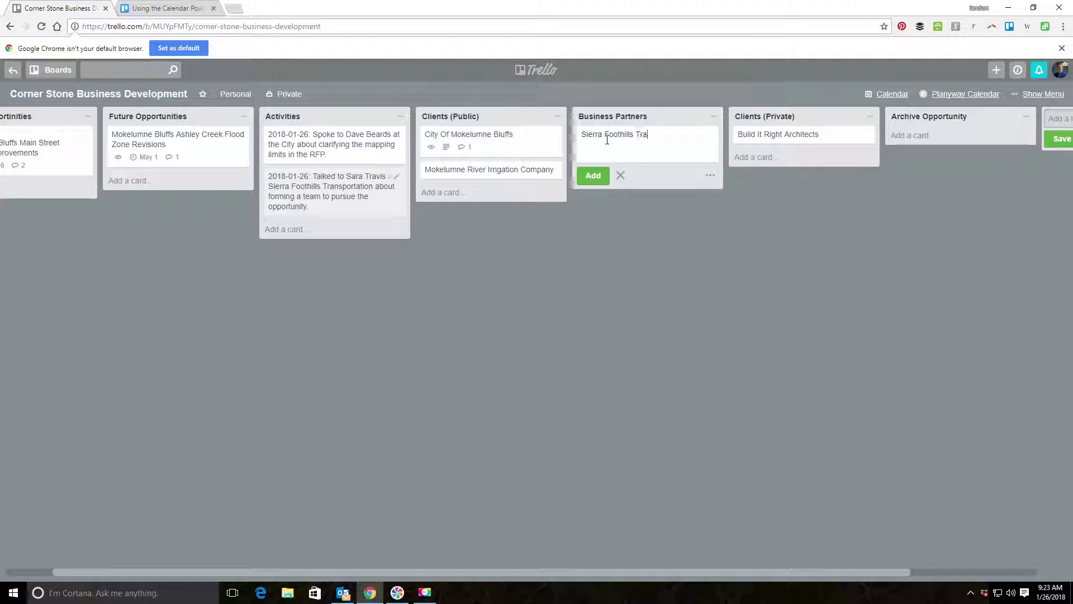
pyautogui.write('nsportions')
pyautogui.press('Return')
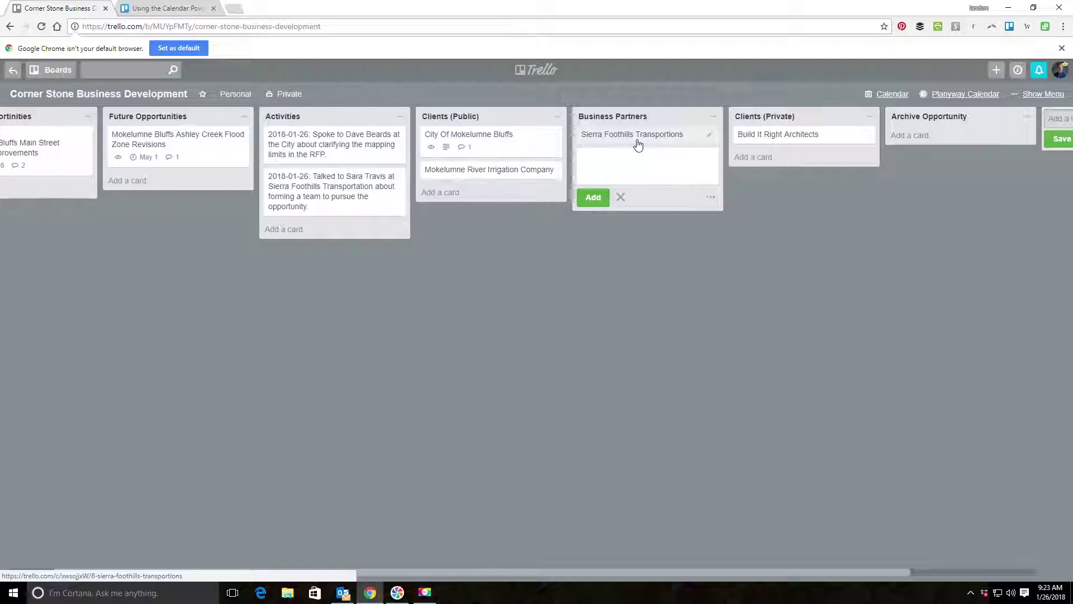
pyautogui.click(637, 144)
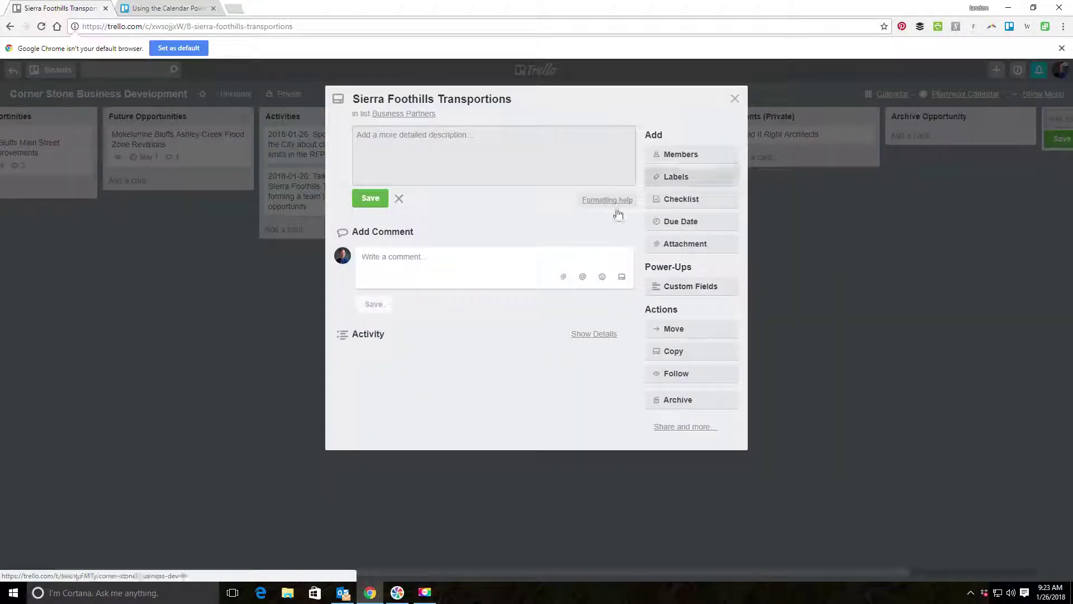
pyautogui.click(406, 274)
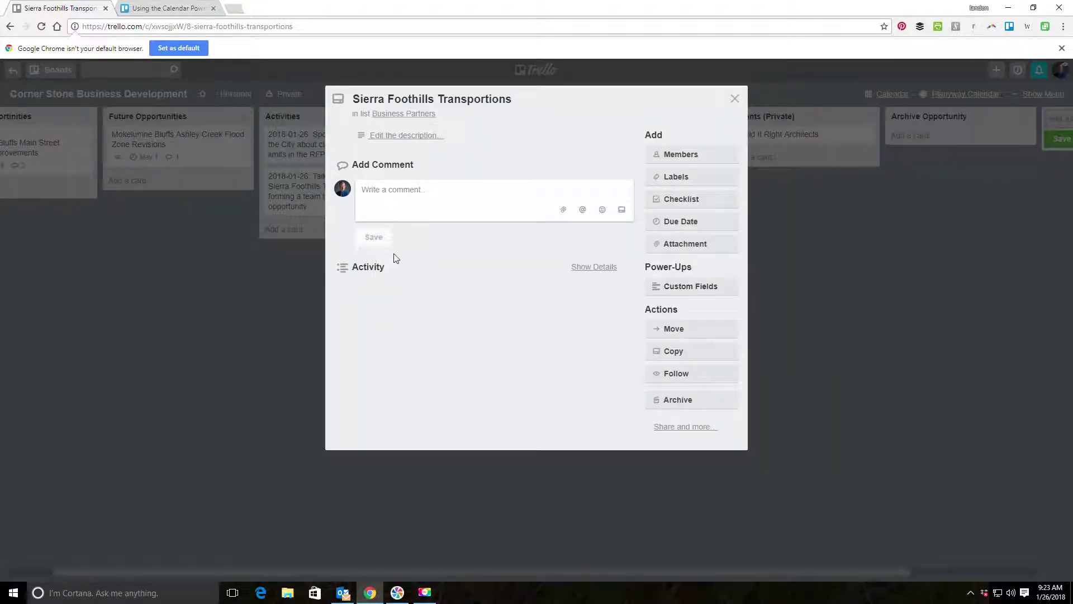
pyautogui.hotkey('ctrl', 'v')
pyautogui.click(373, 247)
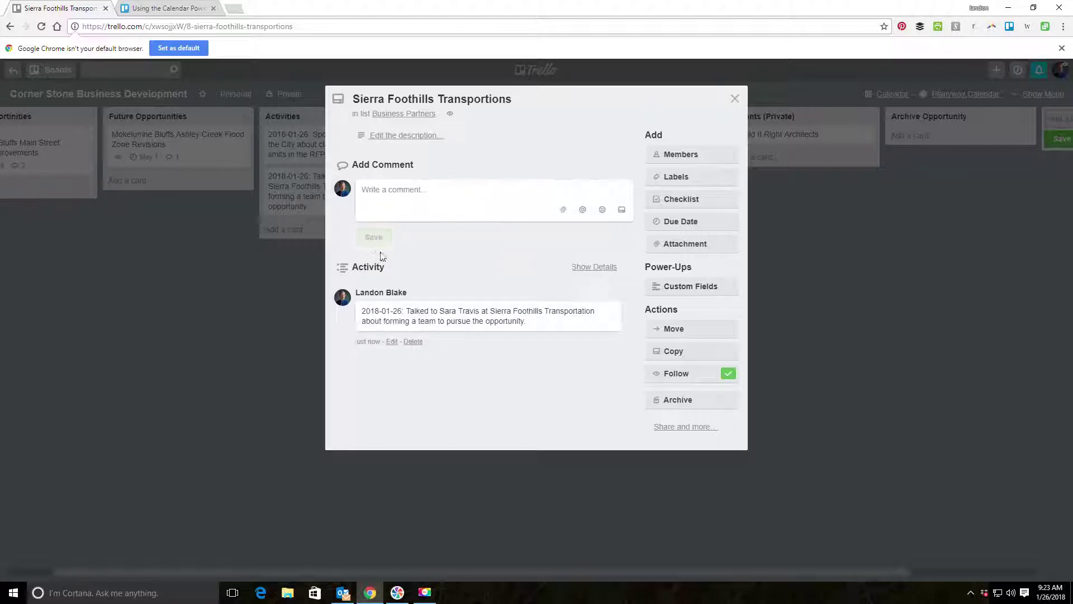
pyautogui.click(733, 100)
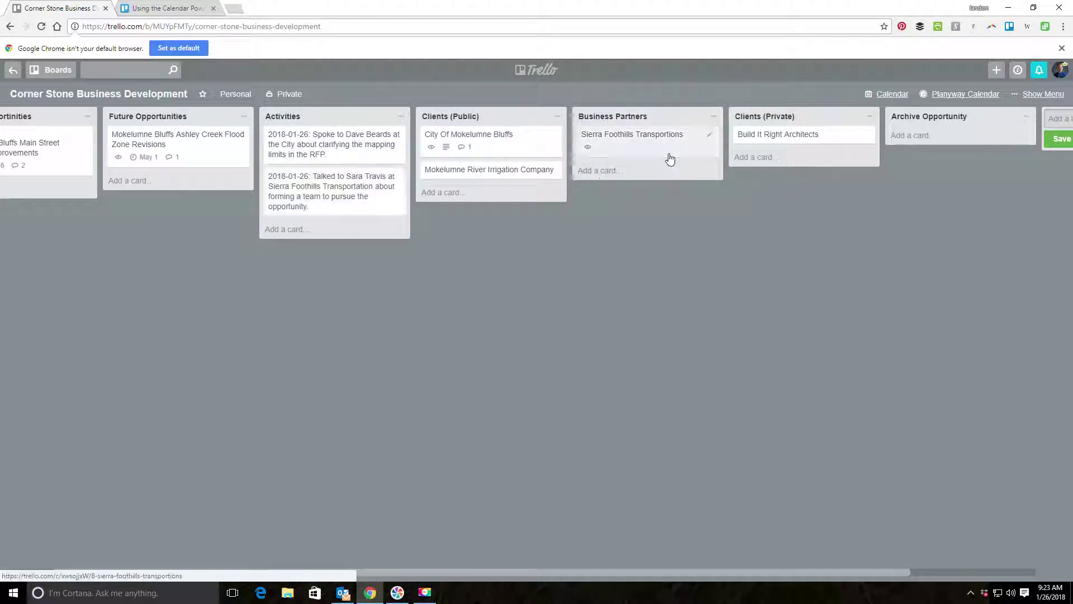
# Review the City Of Mokelumne Bluffs card, then drag the board view sideways.
pyautogui.click(495, 145)
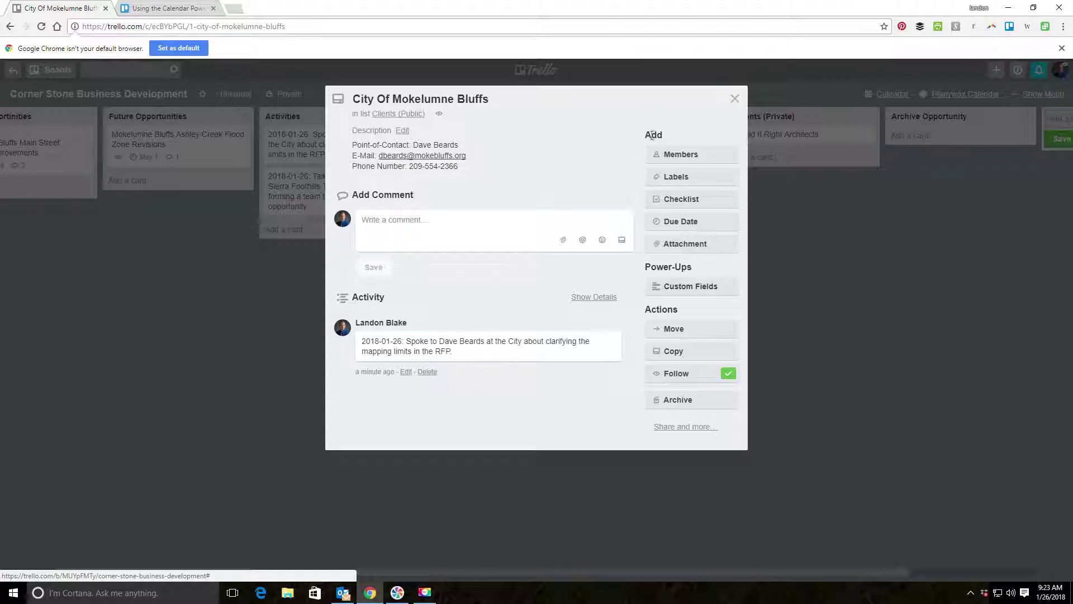
pyautogui.click(734, 99)
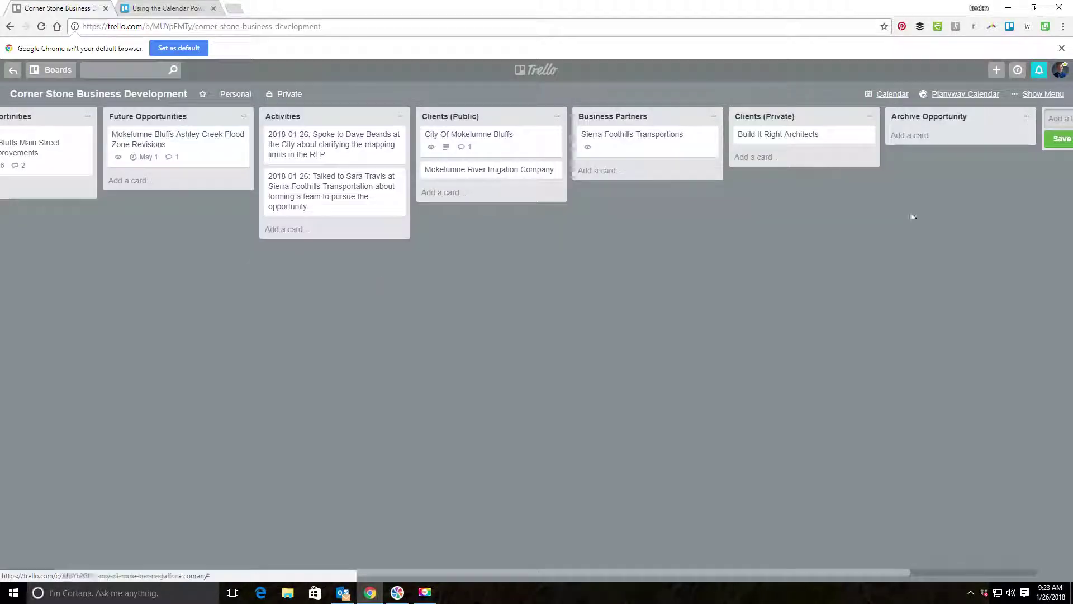
pyautogui.click(511, 143)
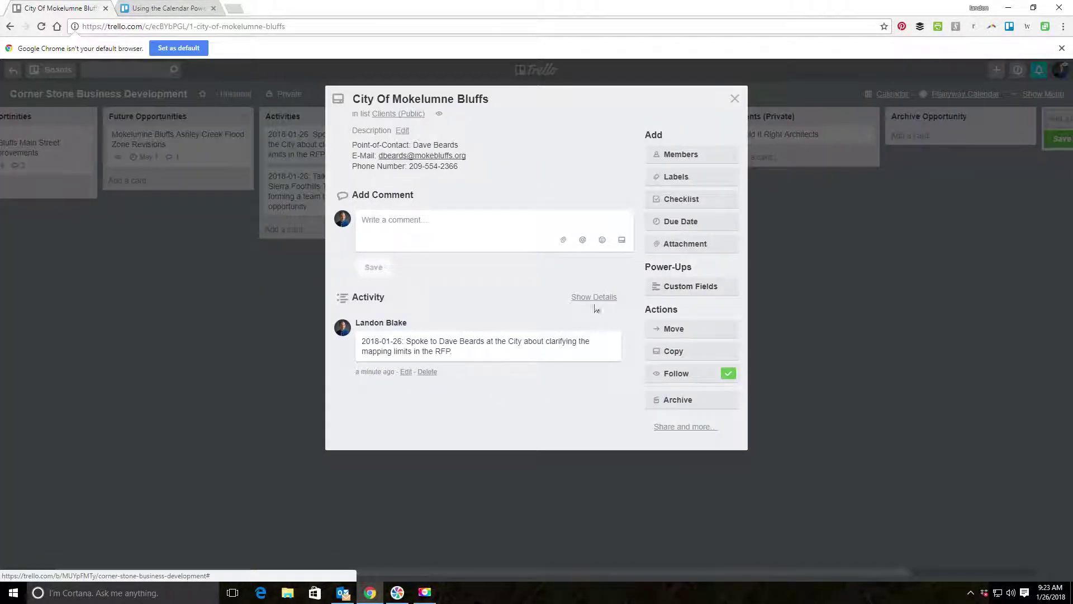
pyautogui.click(735, 99)
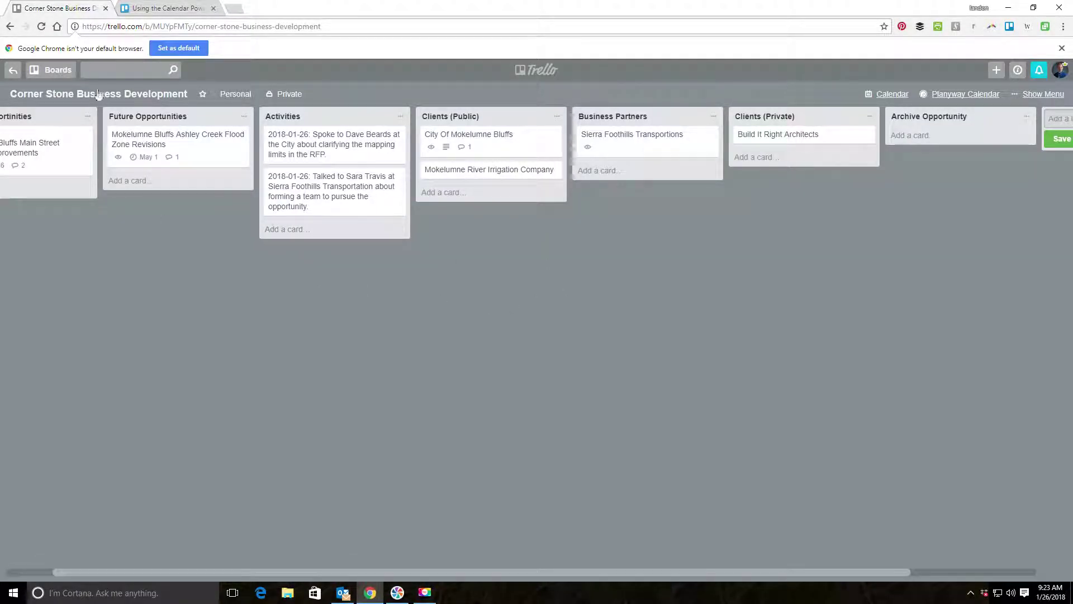
pyautogui.moveTo(593, 573); pyautogui.dragTo(436, 577)
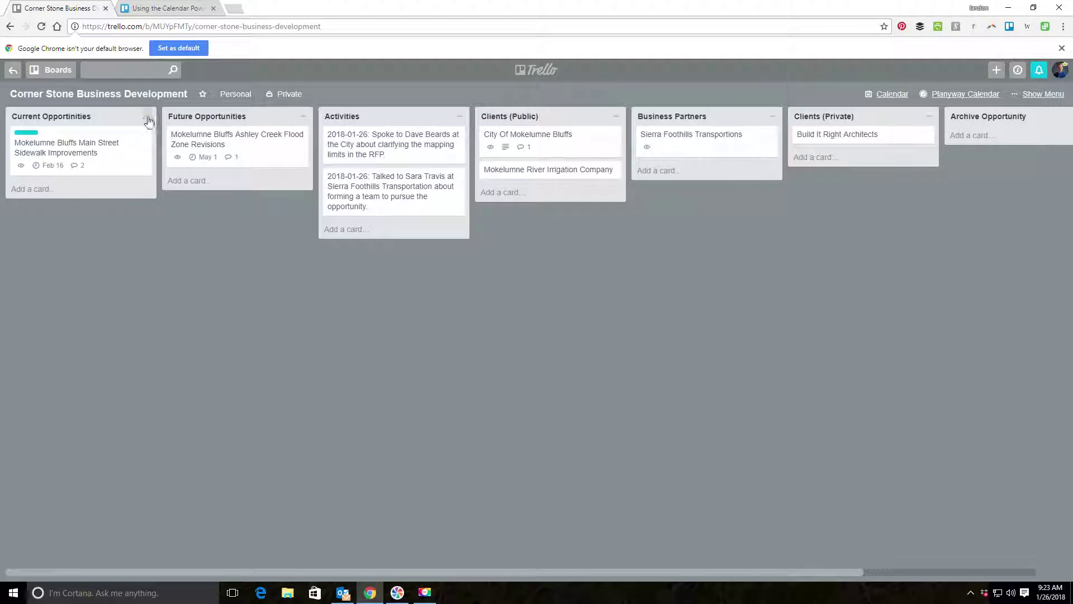
# Attach the City Of Mokelumne Bluffs card to the Main Street Sidewalk Improvements card, then remove it.
pyautogui.click(115, 149)
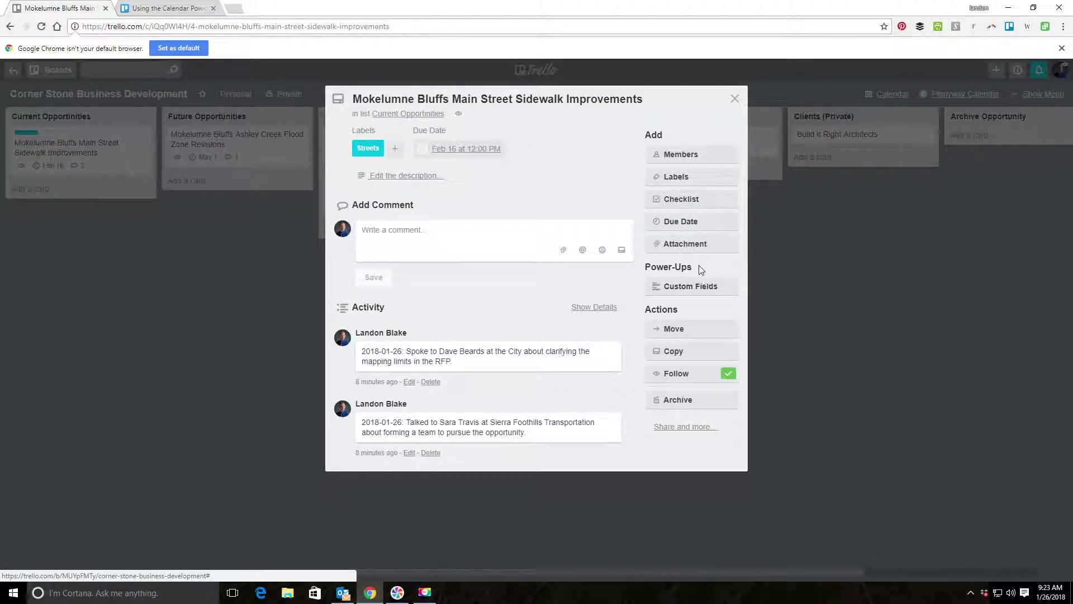
pyautogui.click(701, 246)
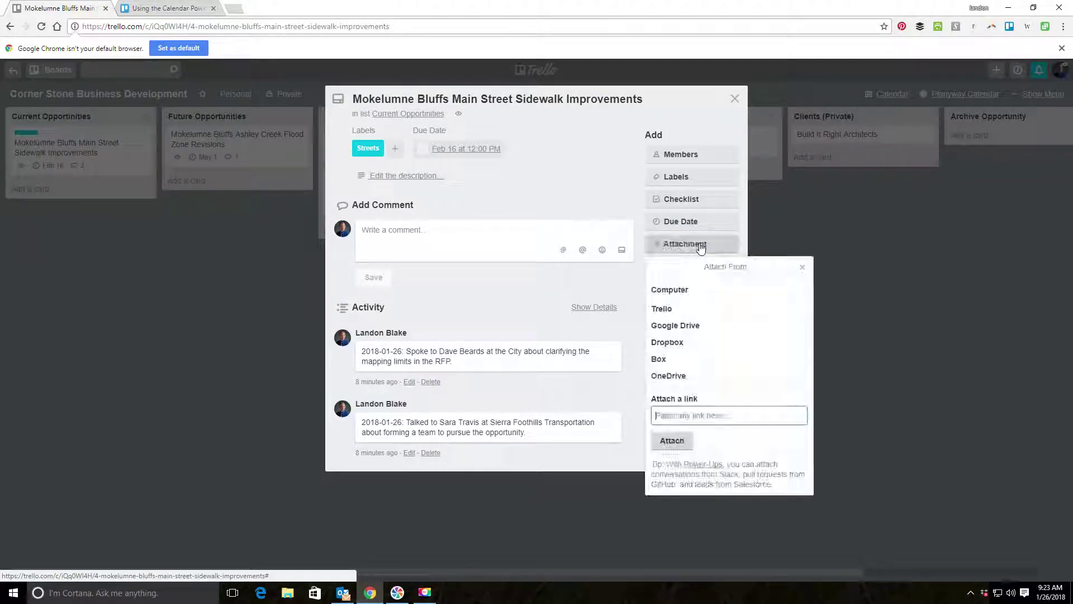
pyautogui.click(688, 308)
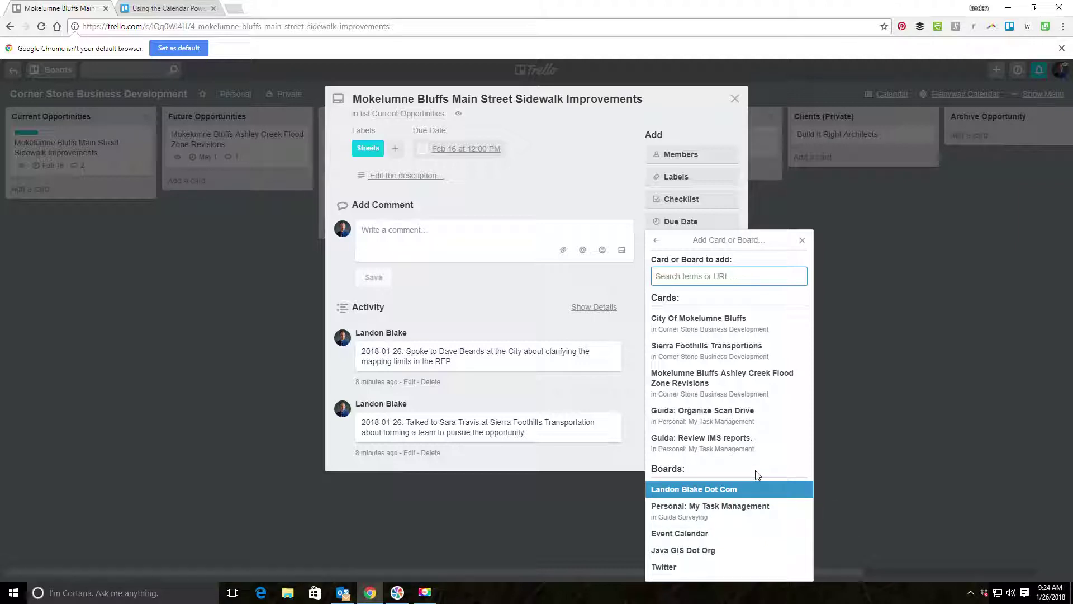
pyautogui.click(759, 326)
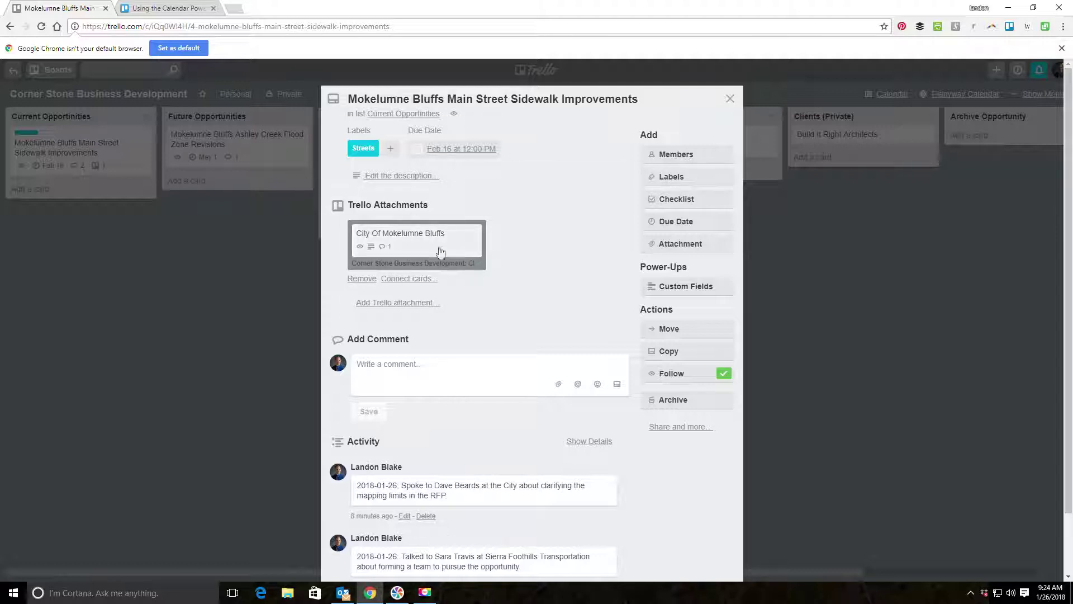
pyautogui.click(359, 280)
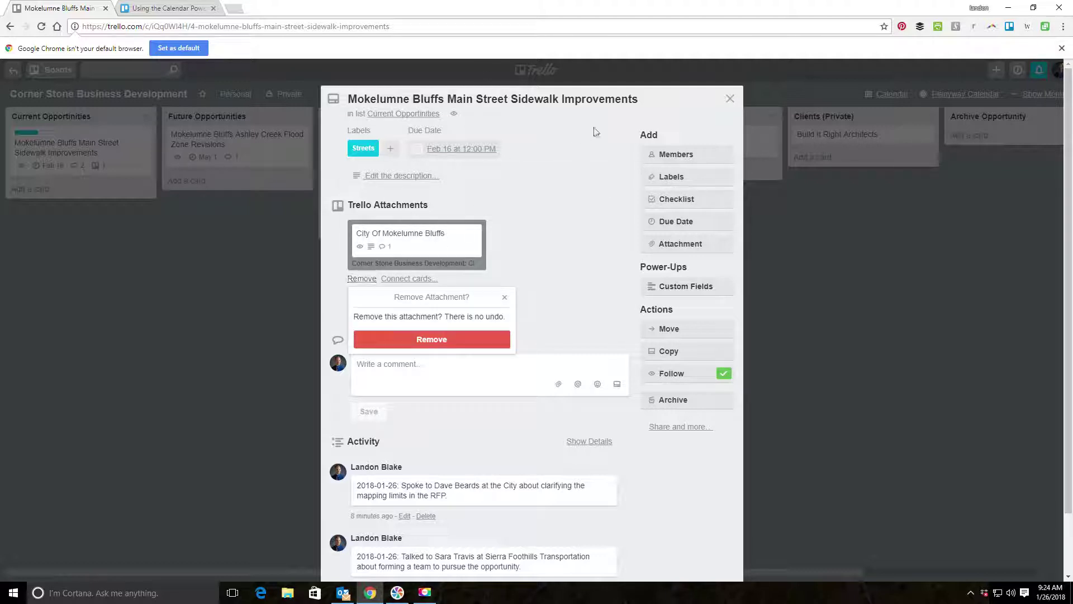
pyautogui.click(438, 338)
pyautogui.click(735, 99)
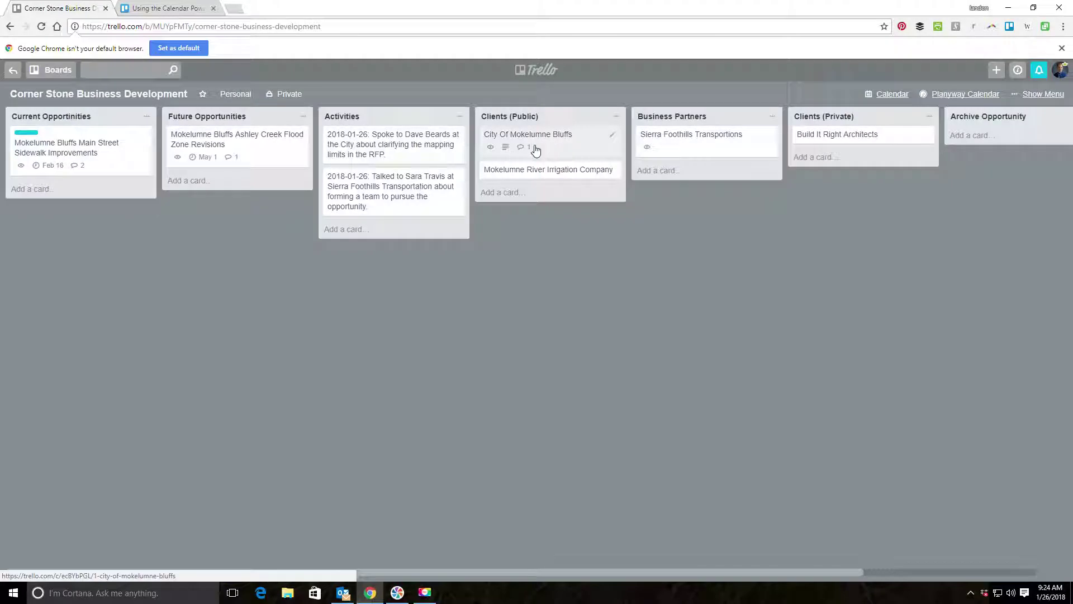
# Attach the Main Street Sidewalk Improvements card to the City Of Mokelumne Bluffs card.
pyautogui.click(545, 151)
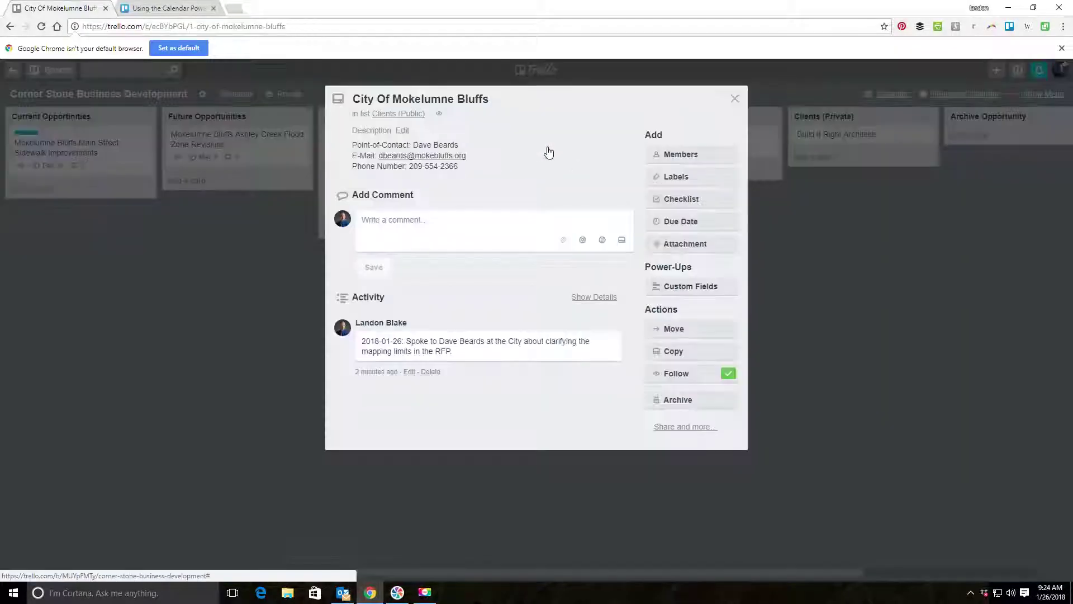
pyautogui.click(691, 244)
pyautogui.click(687, 311)
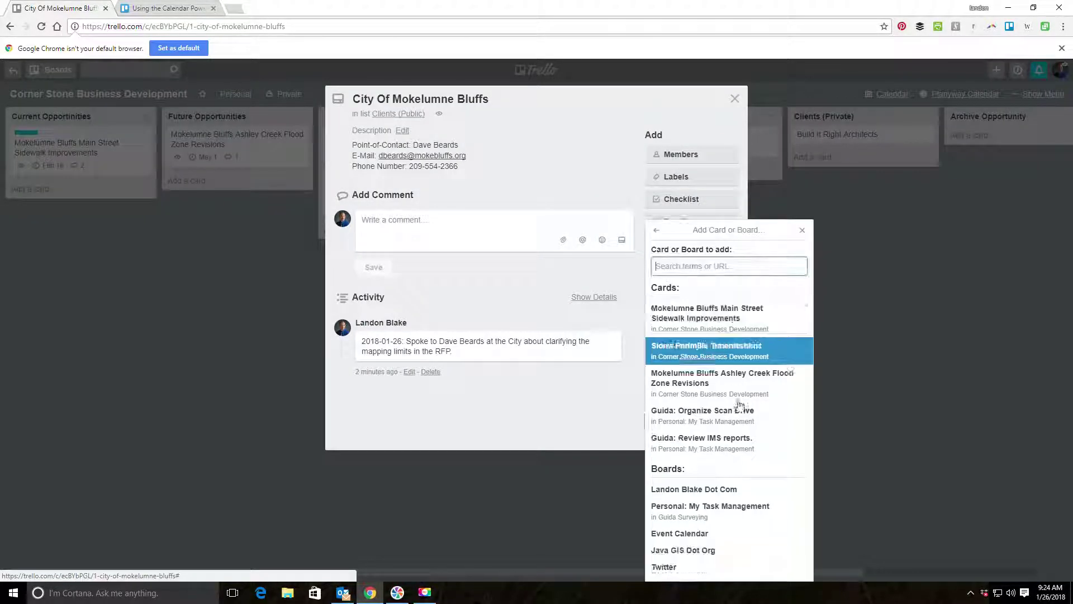
pyautogui.click(743, 322)
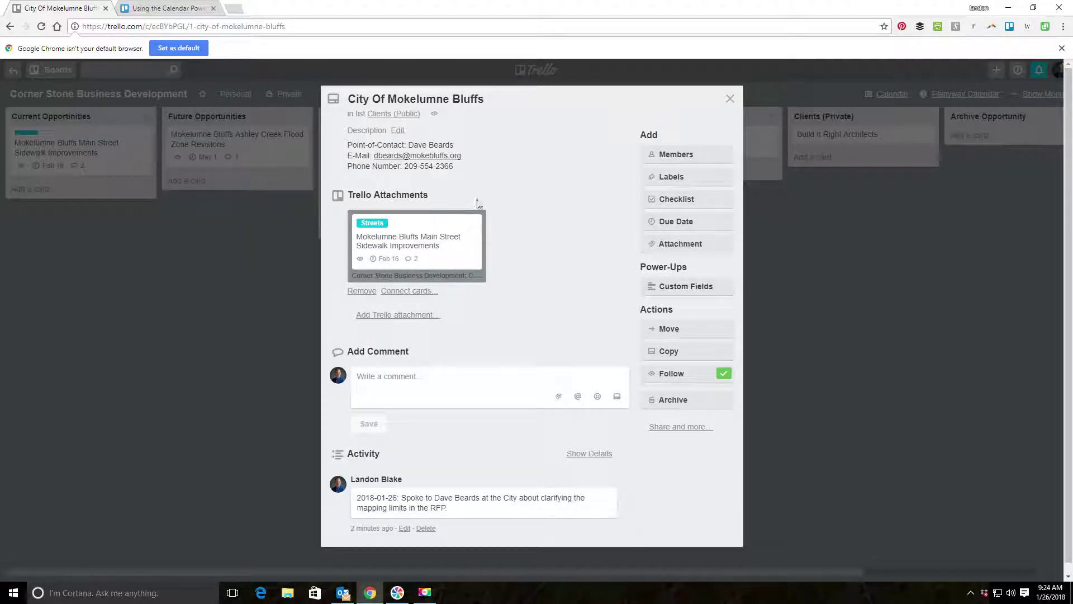
pyautogui.click(730, 99)
pyautogui.click(580, 149)
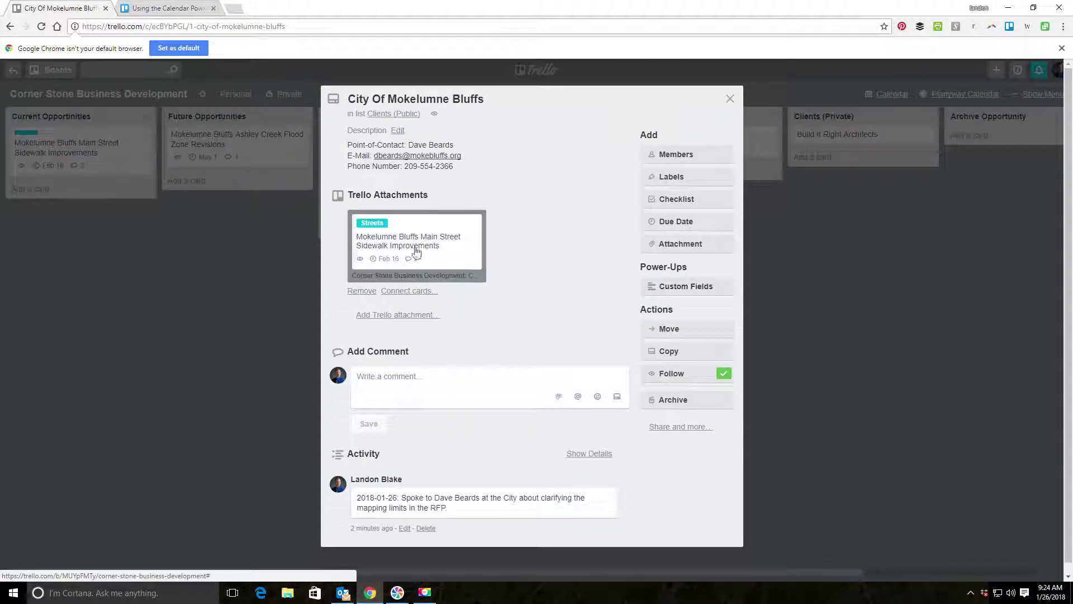
pyautogui.click(730, 99)
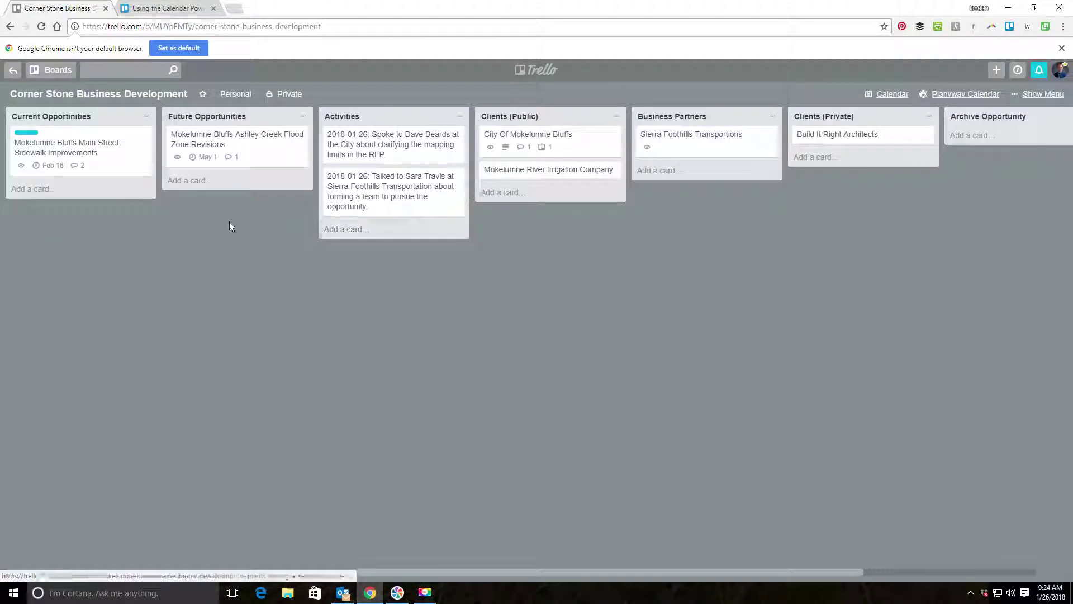
# Search the board's cards for 'Mokelumne Bluffs', then clear the search.
pyautogui.click(129, 71)
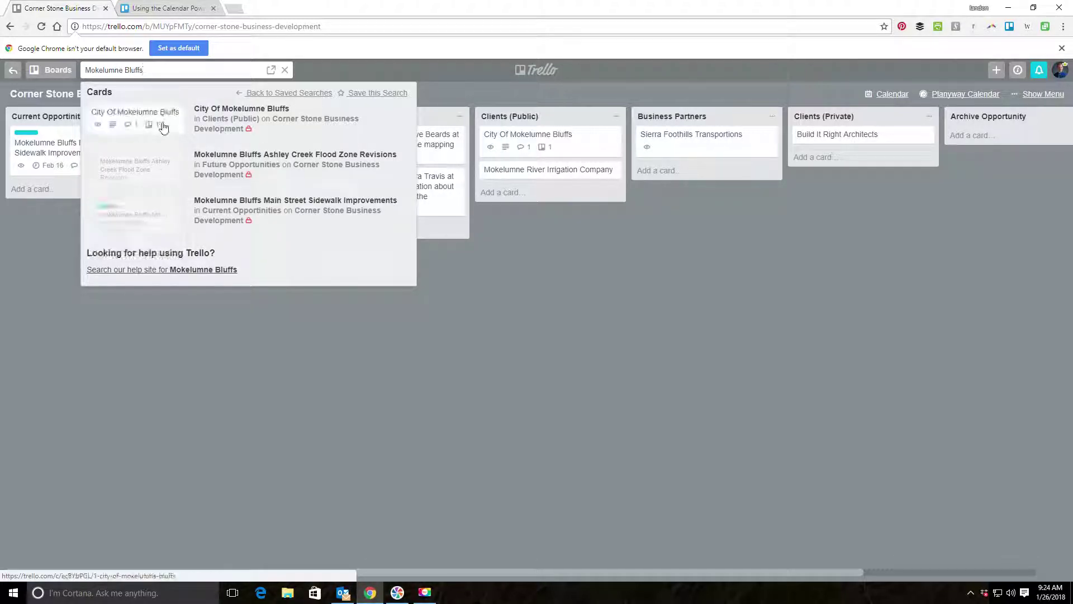
pyautogui.tripleClick(137, 66)
pyautogui.press('BackSpace')
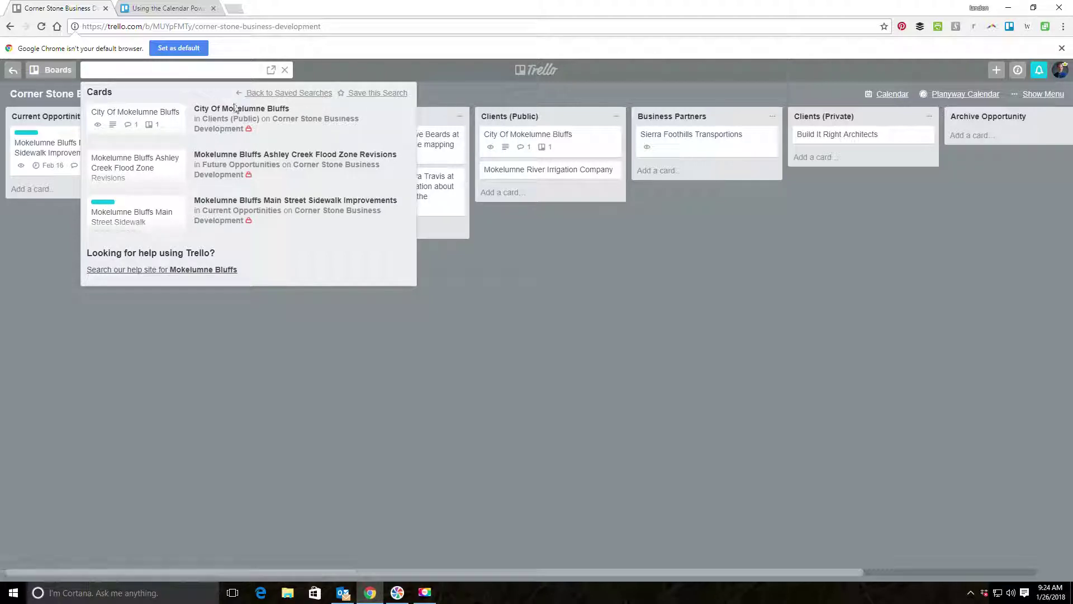
pyautogui.click(686, 444)
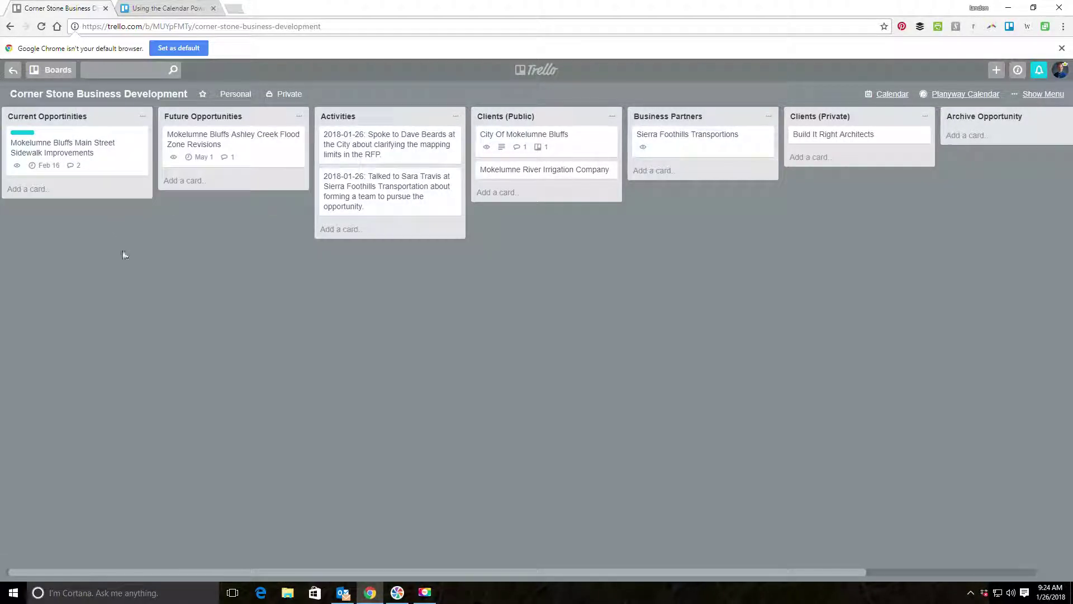
pyautogui.click(144, 72)
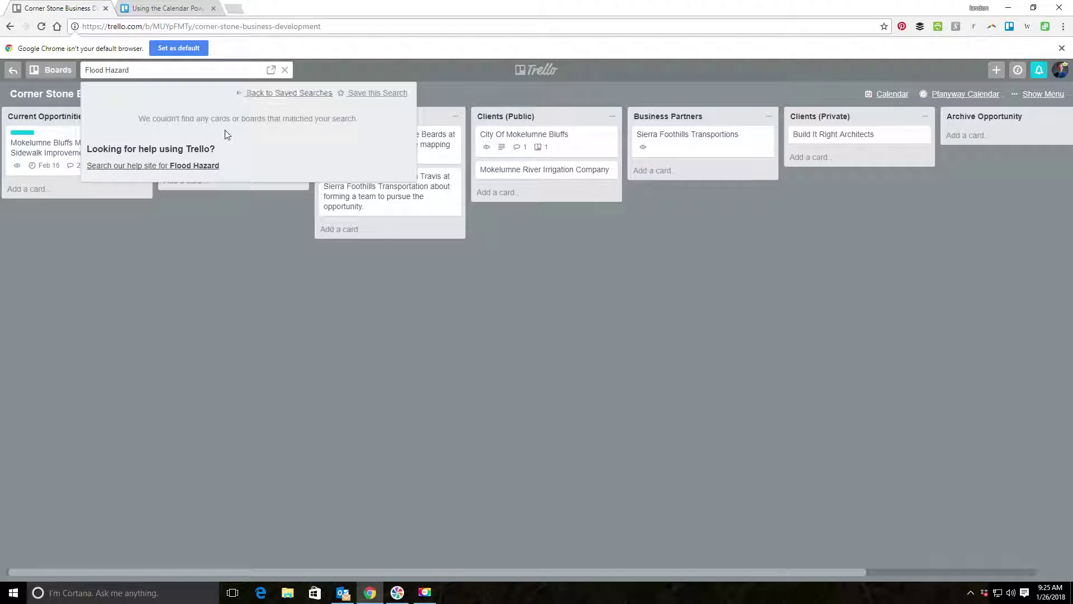
pyautogui.click(291, 95)
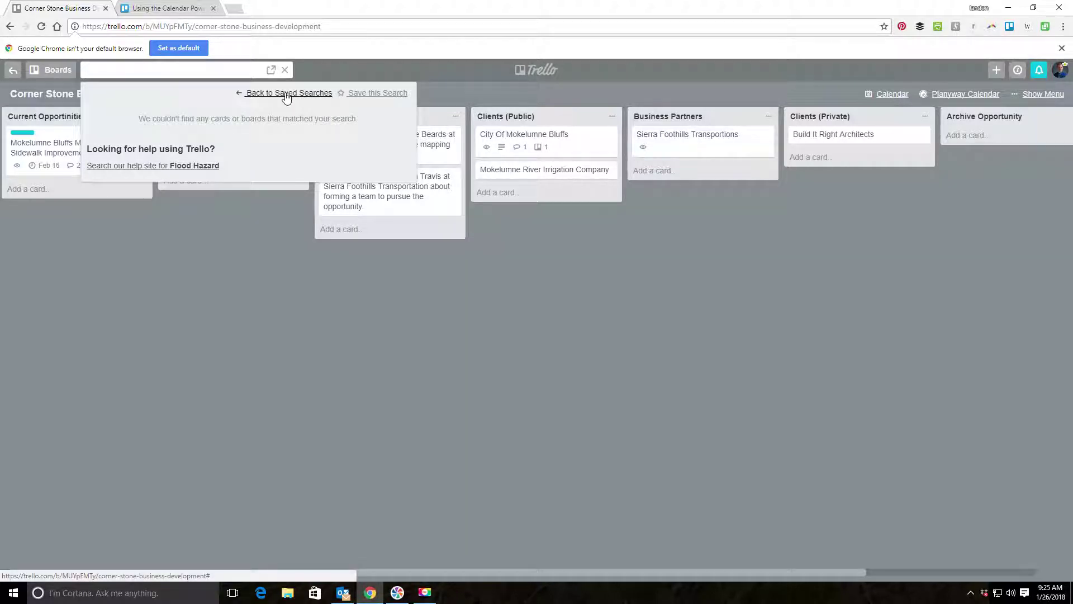
pyautogui.click(255, 94)
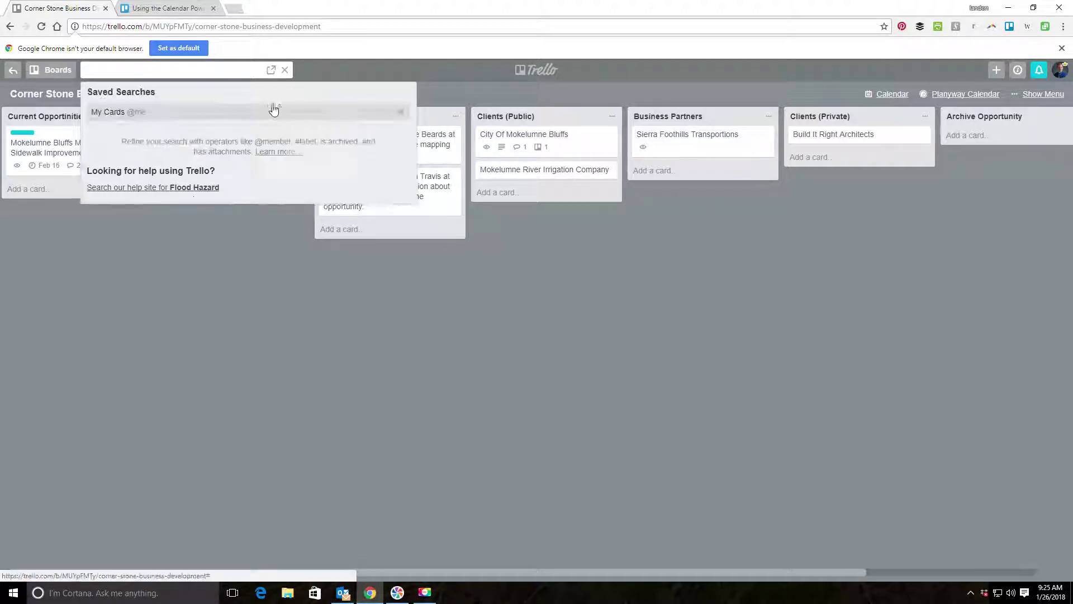
pyautogui.click(401, 116)
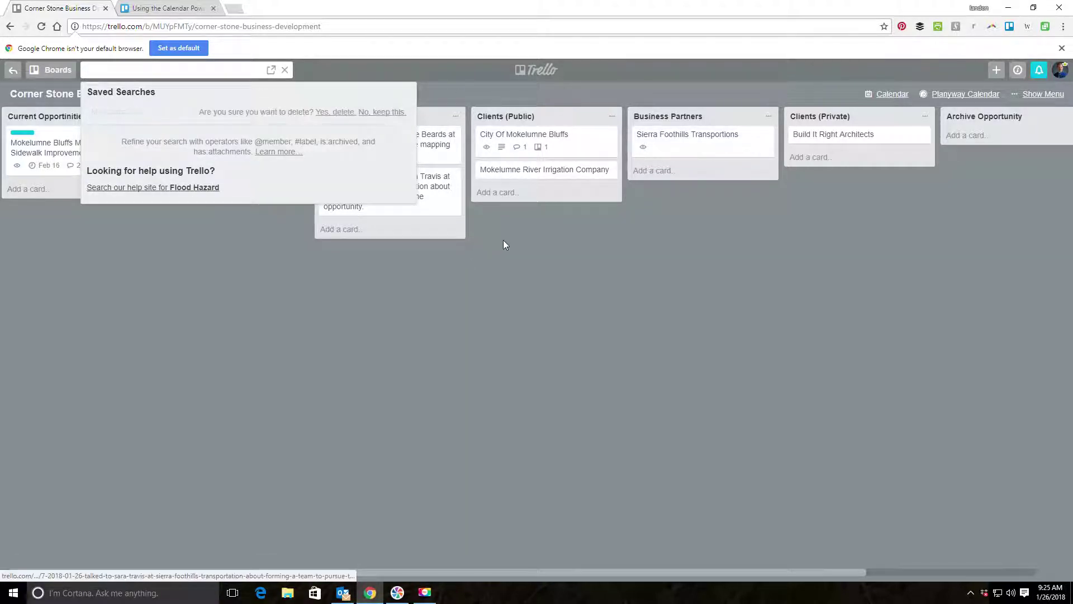
pyautogui.click(343, 113)
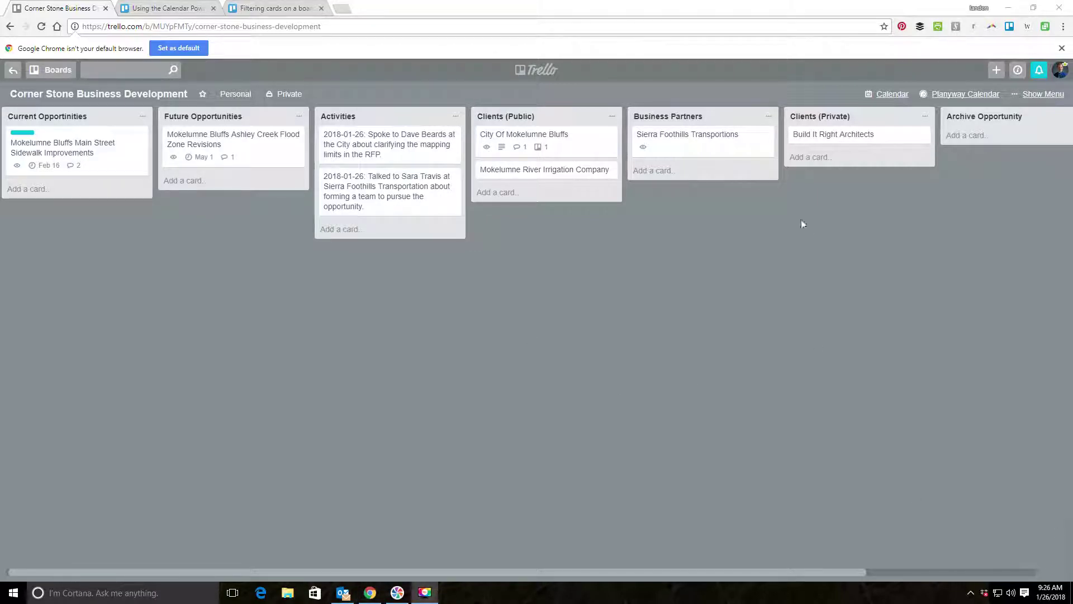
# In Filter Cards, search 'Flo', select the Flood Hazards label and tick No Labels.
pyautogui.press('f')
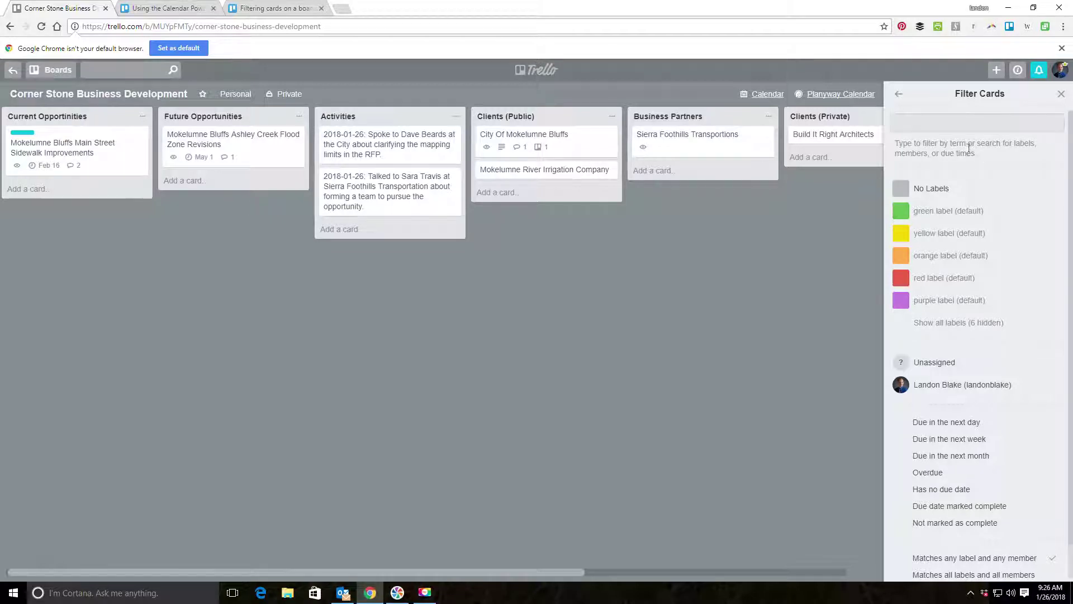
pyautogui.click(898, 98)
pyautogui.click(1061, 94)
pyautogui.click(1053, 103)
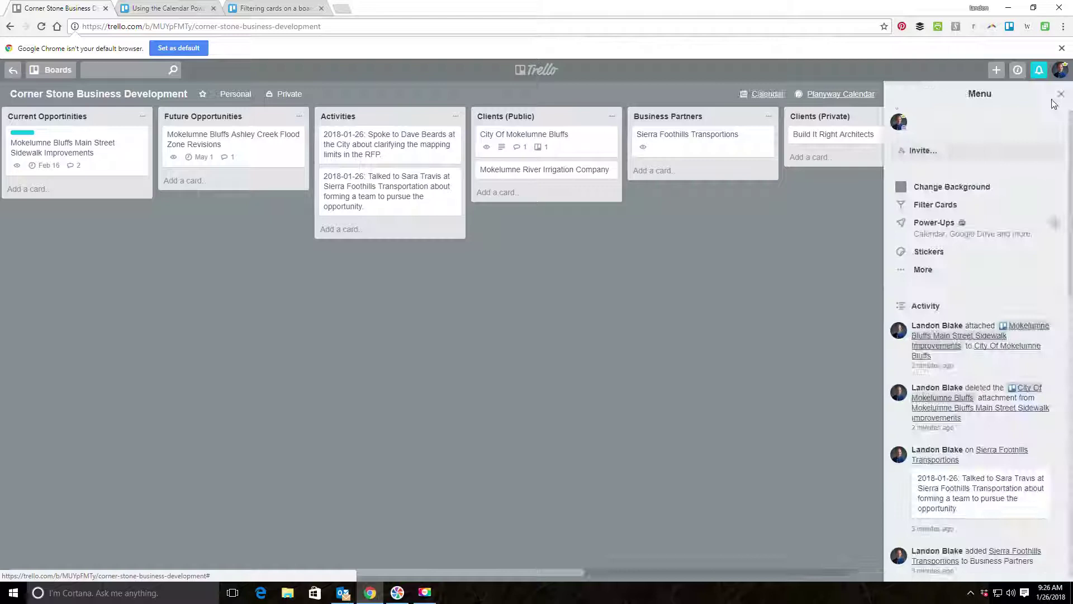
pyautogui.click(925, 206)
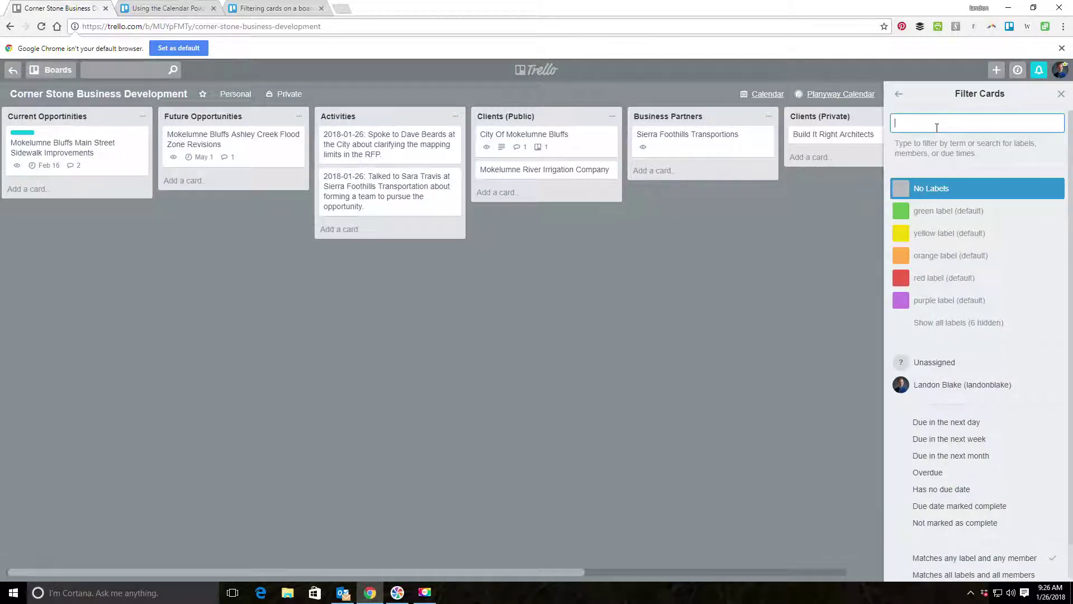
pyautogui.write('Flod')
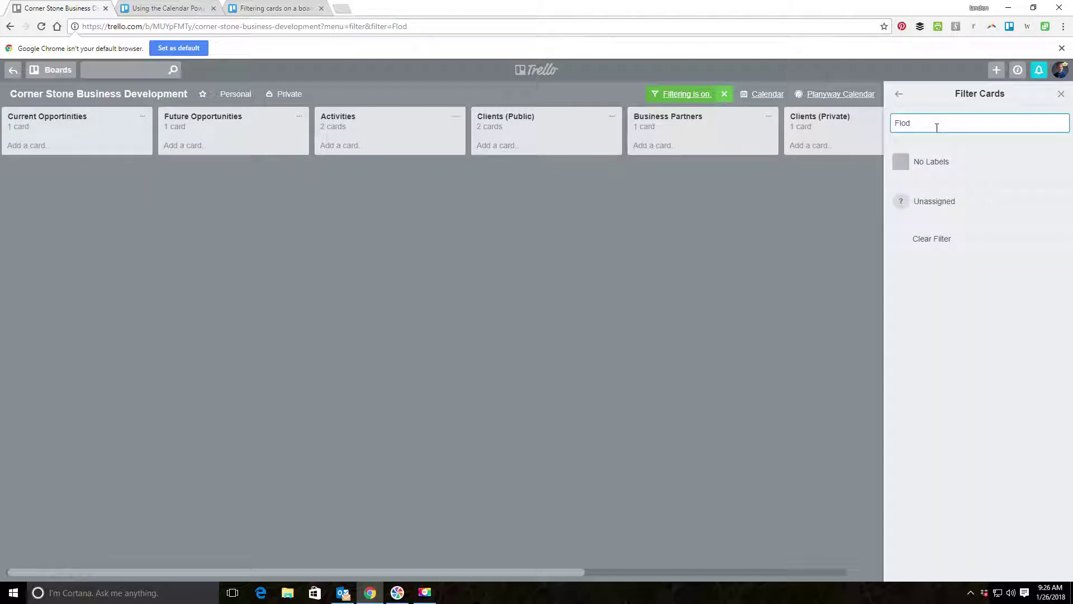
pyautogui.press('BackSpace')
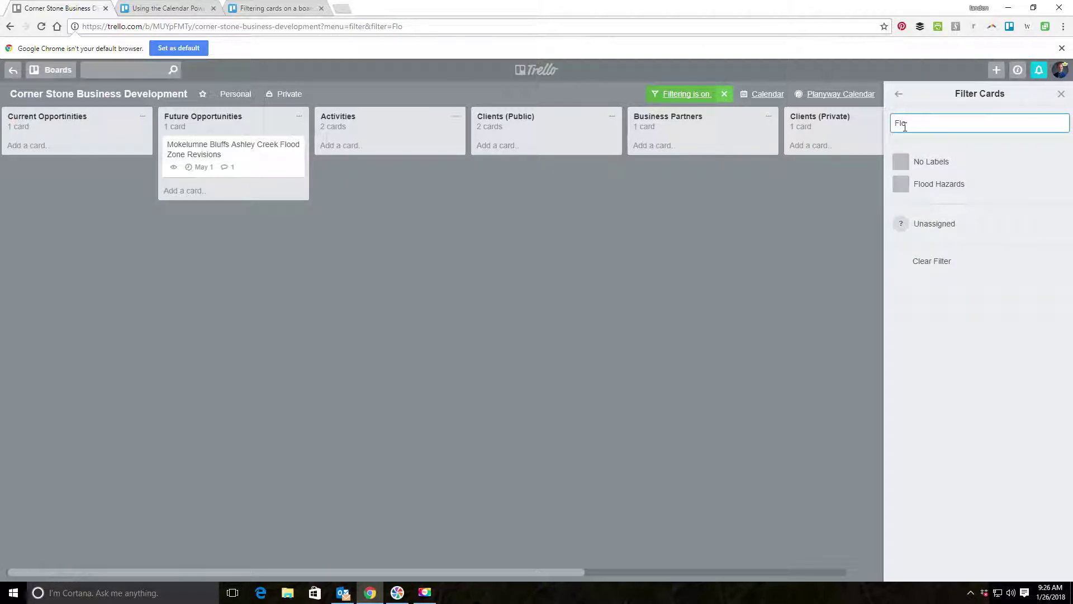
pyautogui.click(950, 184)
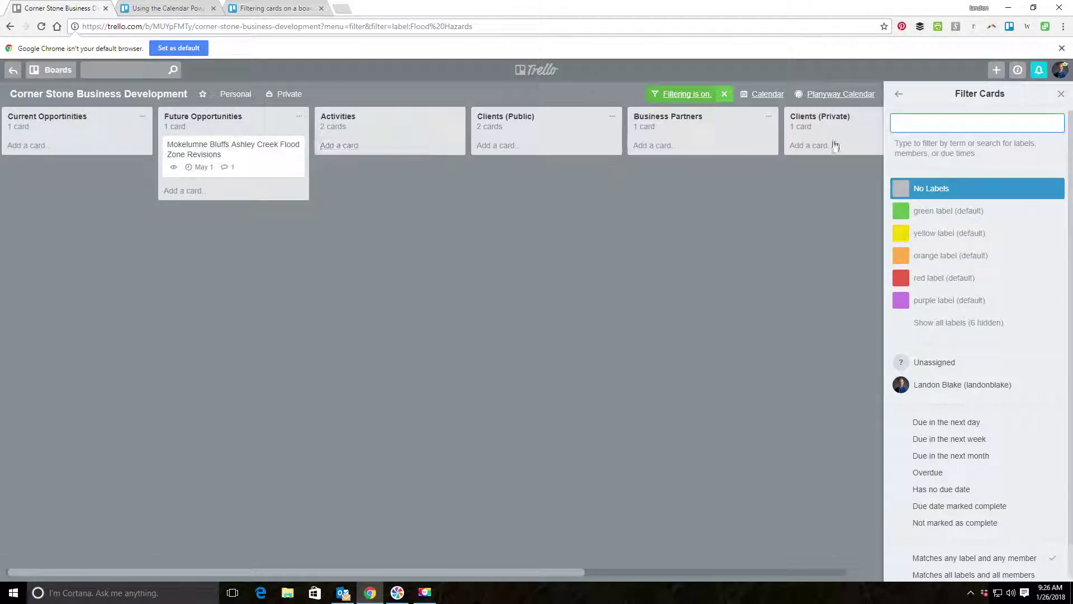
pyautogui.click(941, 198)
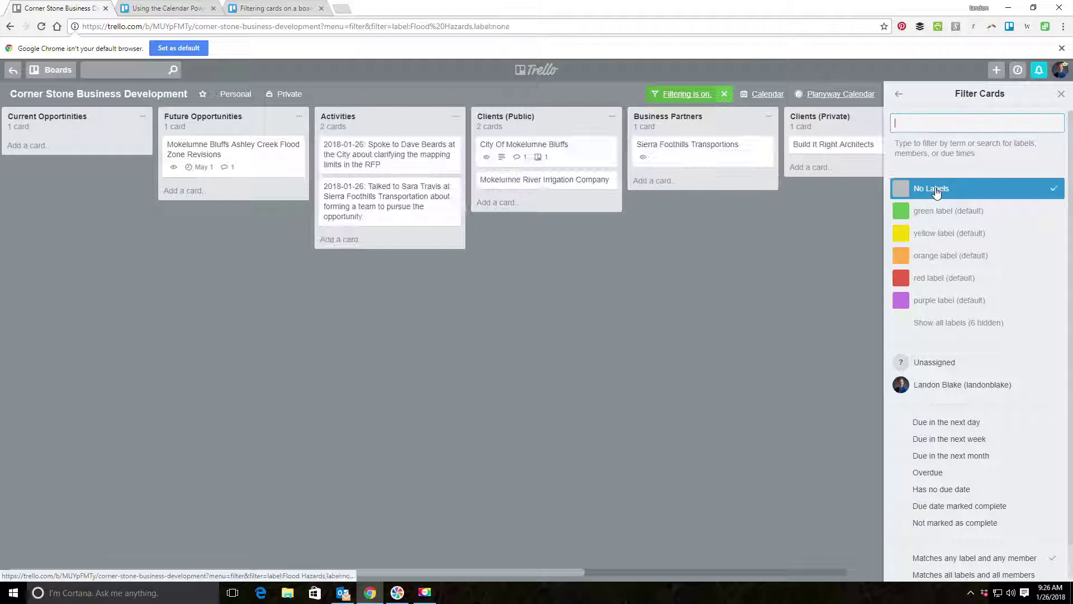
pyautogui.click(964, 324)
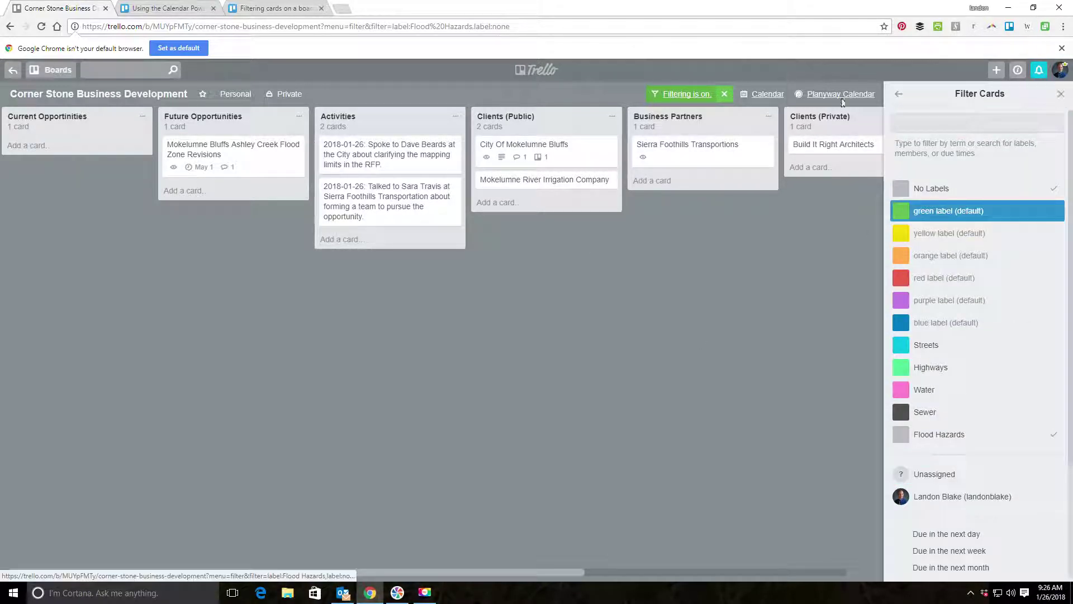
pyautogui.click(899, 94)
# Clear the 'Filtering is on' filter, browse the Activity feed, then view the Calendar Power-Up help article.
pyautogui.click(724, 93)
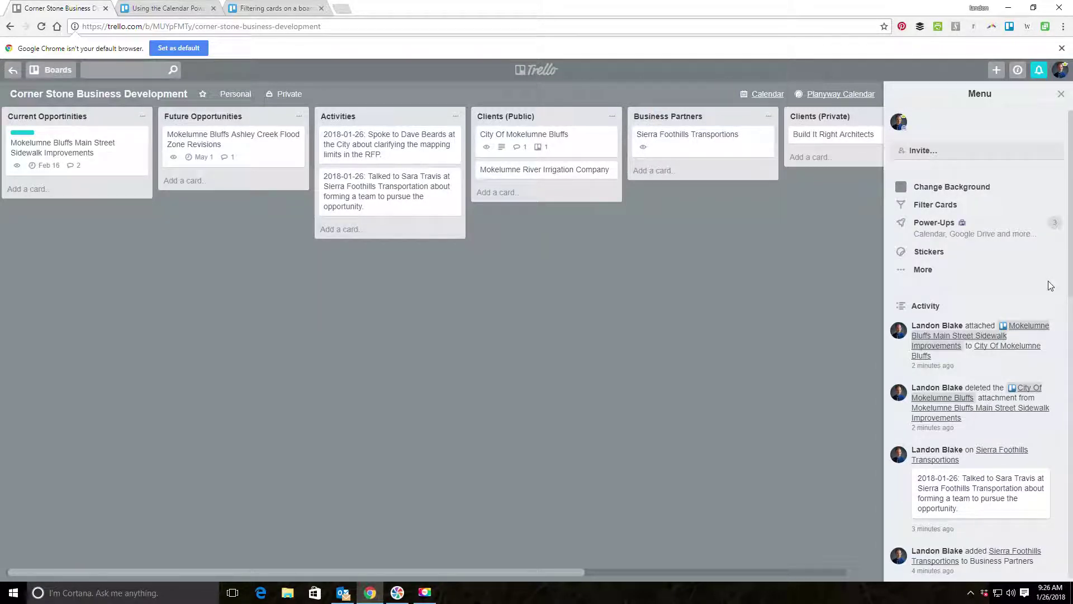
pyautogui.scroll(-6, 958, 284)
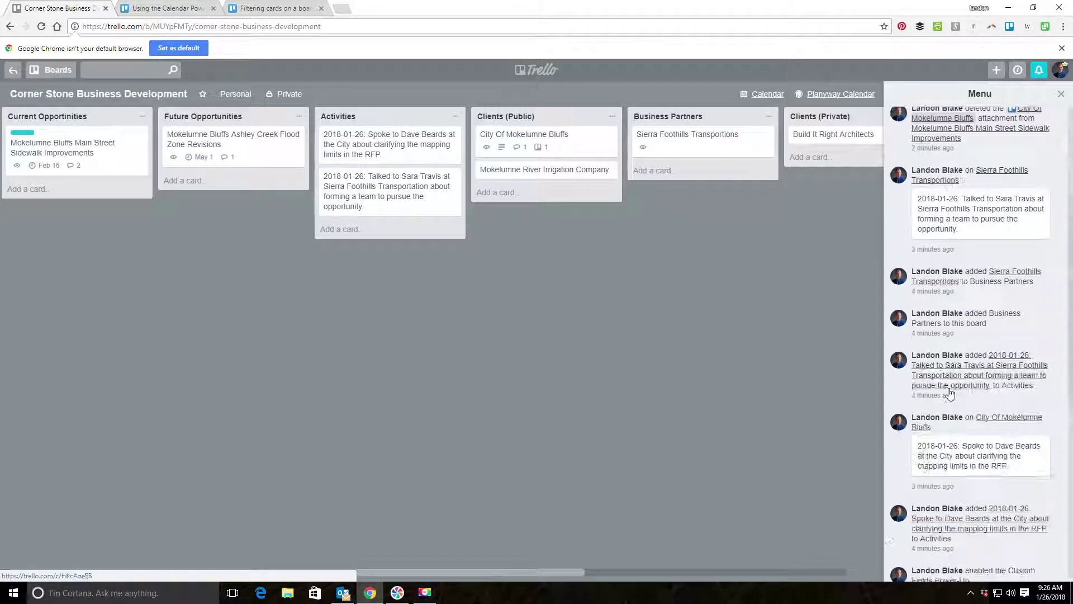
pyautogui.scroll(6, 967, 285)
pyautogui.scroll(-2, 978, 286)
pyautogui.scroll(-2, 978, 286)
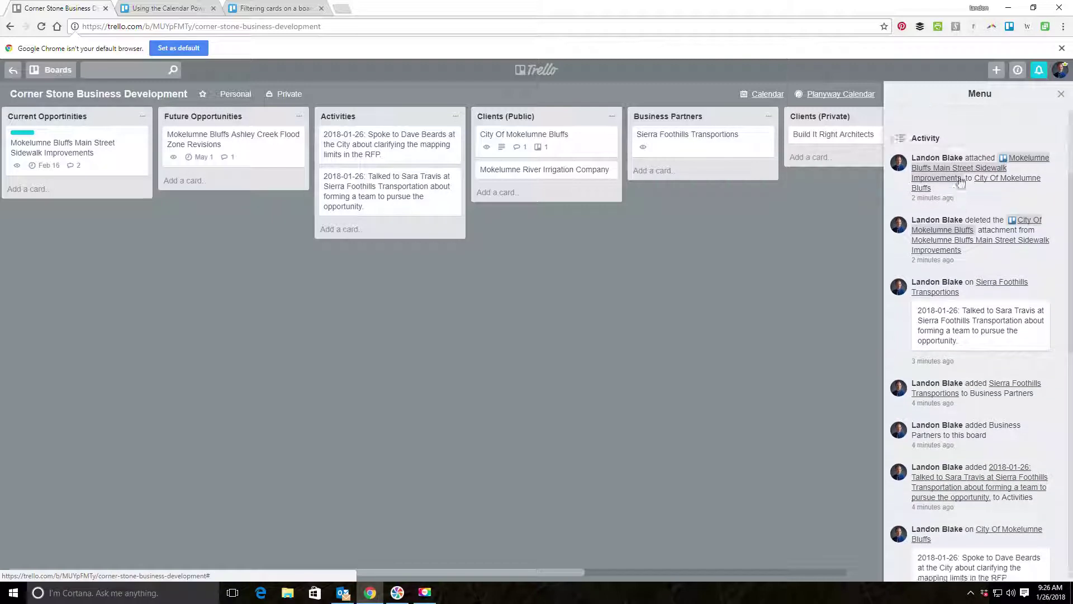
pyautogui.scroll(-10, 960, 154)
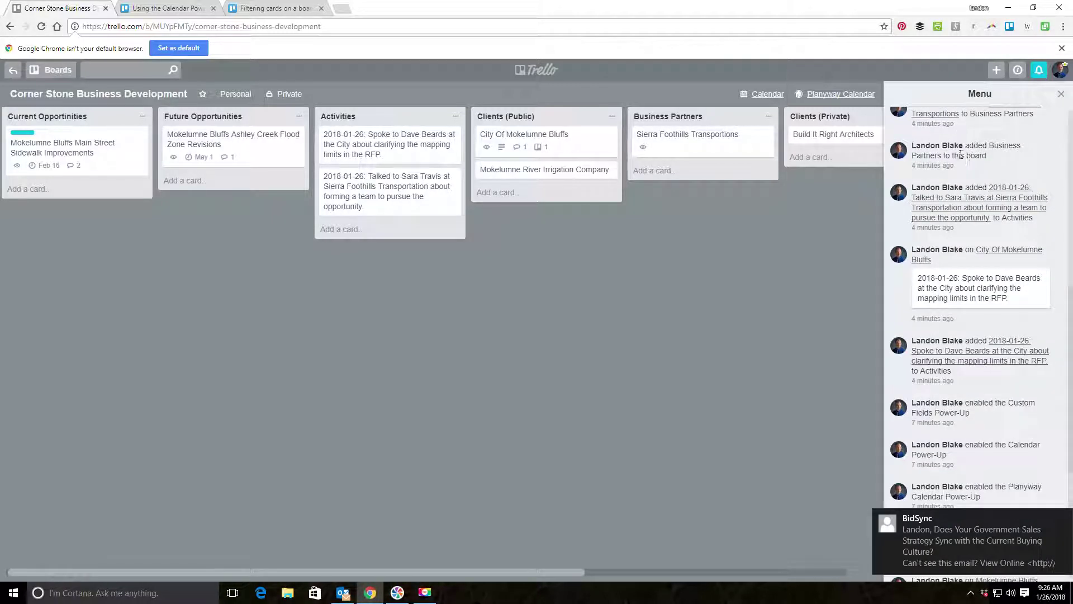
pyautogui.scroll(10, 993, 414)
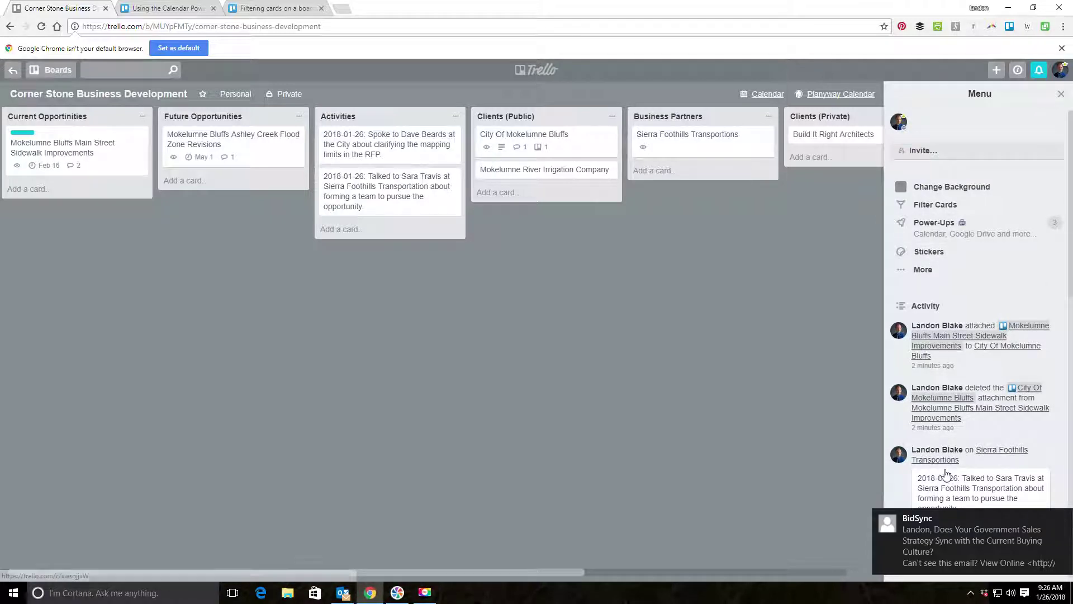
pyautogui.click(165, 8)
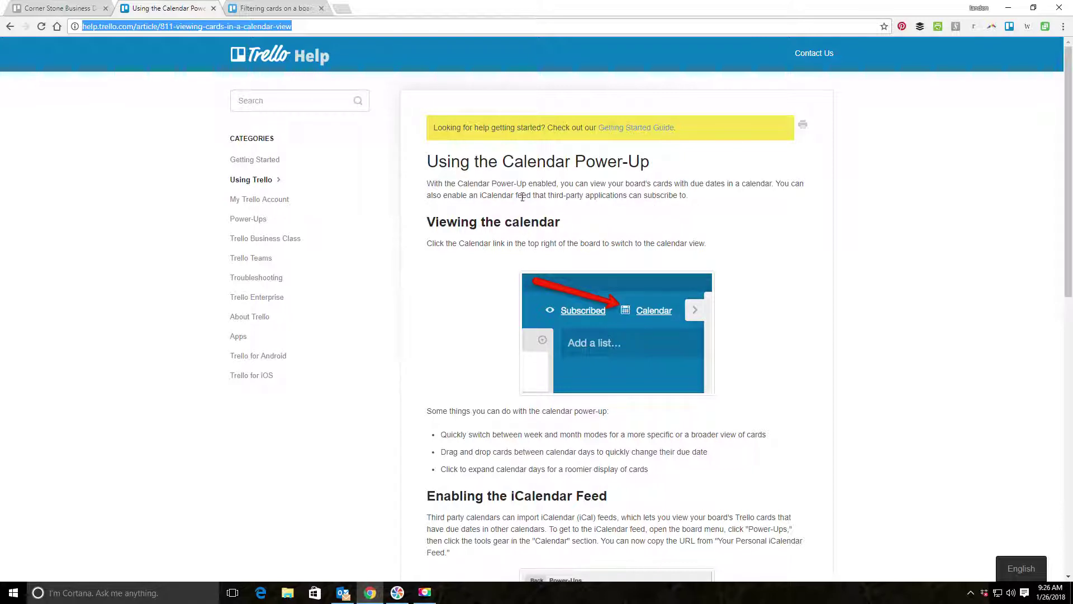
pyautogui.click(277, 8)
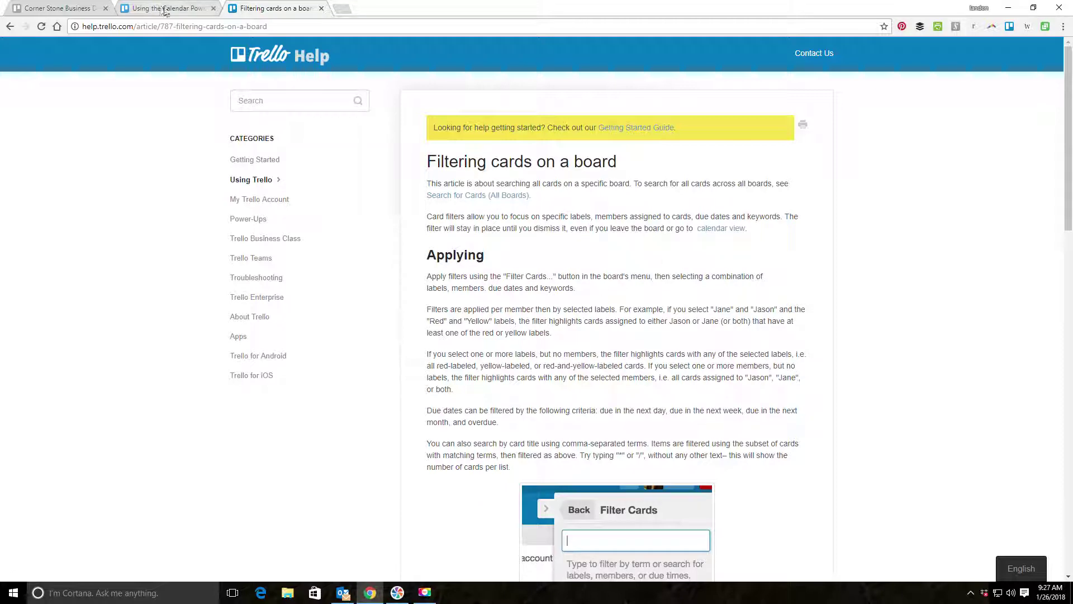
pyautogui.click(185, 8)
pyautogui.click(283, 7)
pyautogui.click(187, 8)
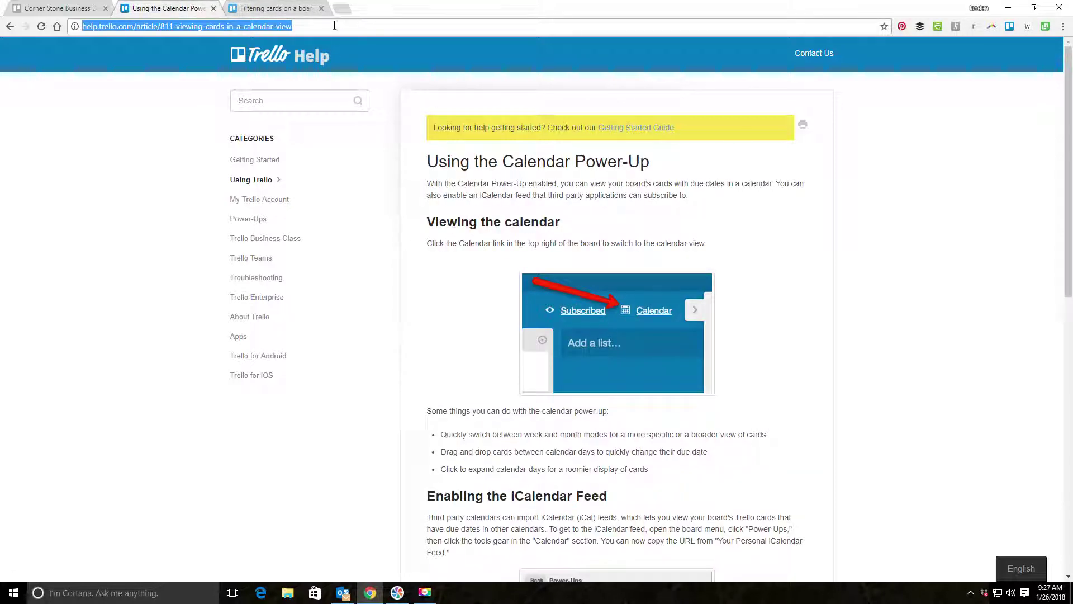
pyautogui.click(58, 9)
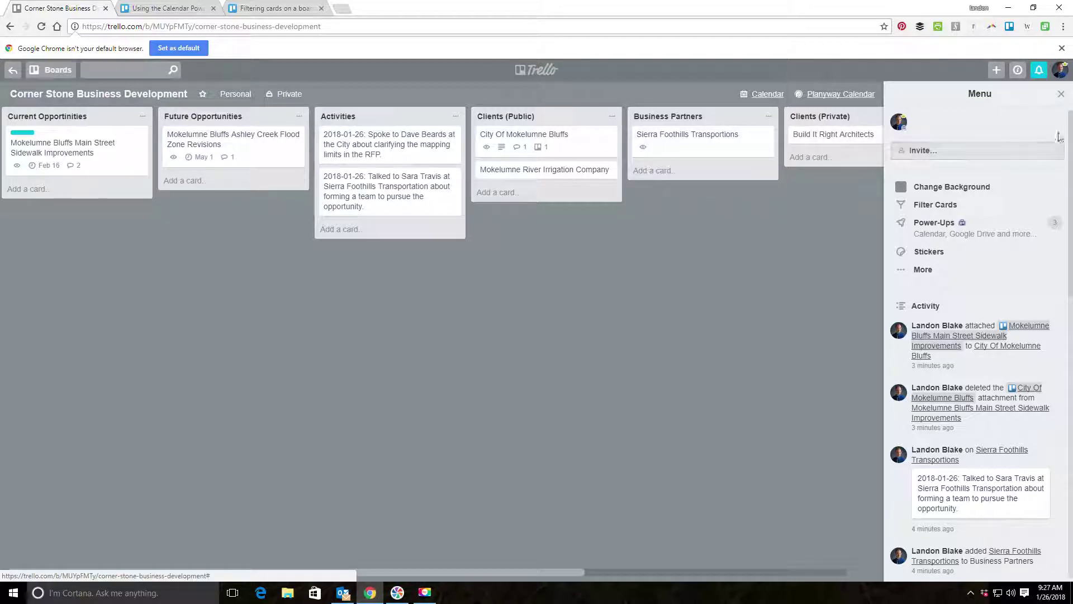
# Drag the Main Street Sidewalk Improvements card from Current Opportunities into Archive Opportunity.
pyautogui.click(1060, 94)
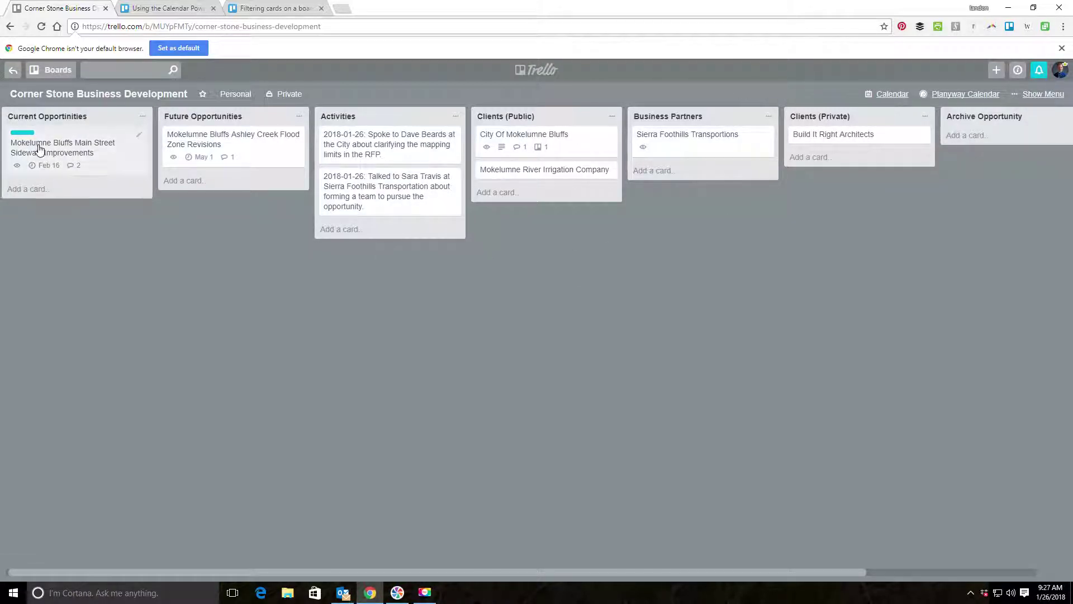
pyautogui.moveTo(39, 148); pyautogui.dragTo(939, 147)
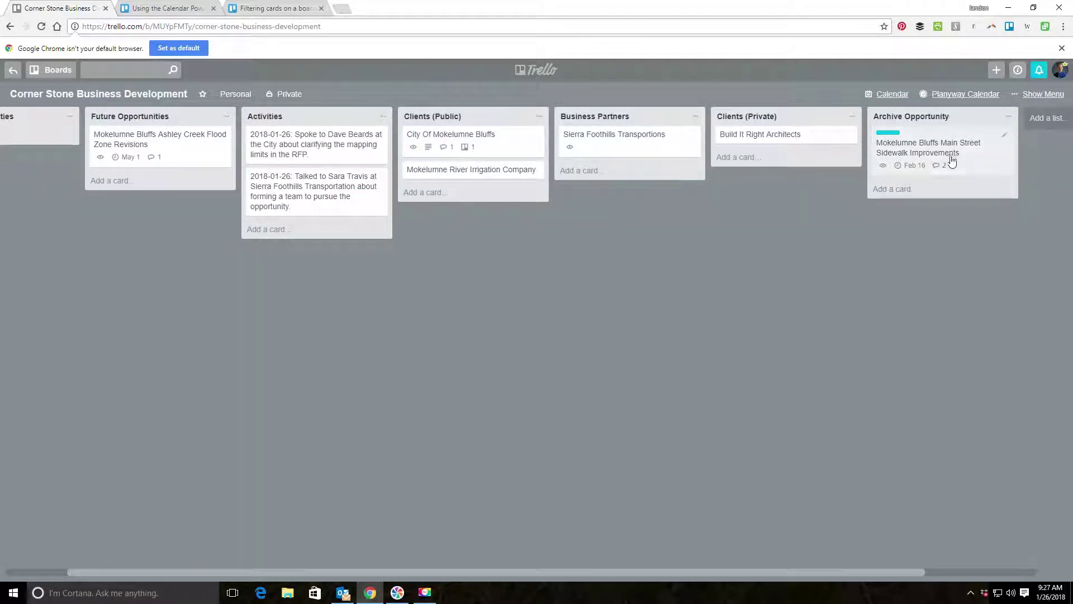
pyautogui.hscroll(-1, 567, 572)
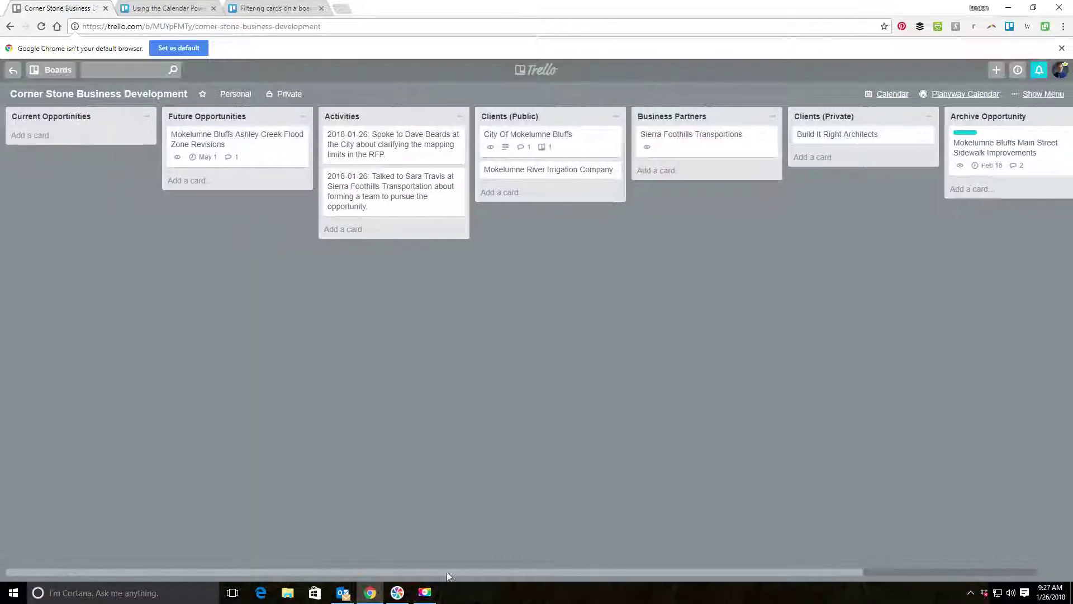